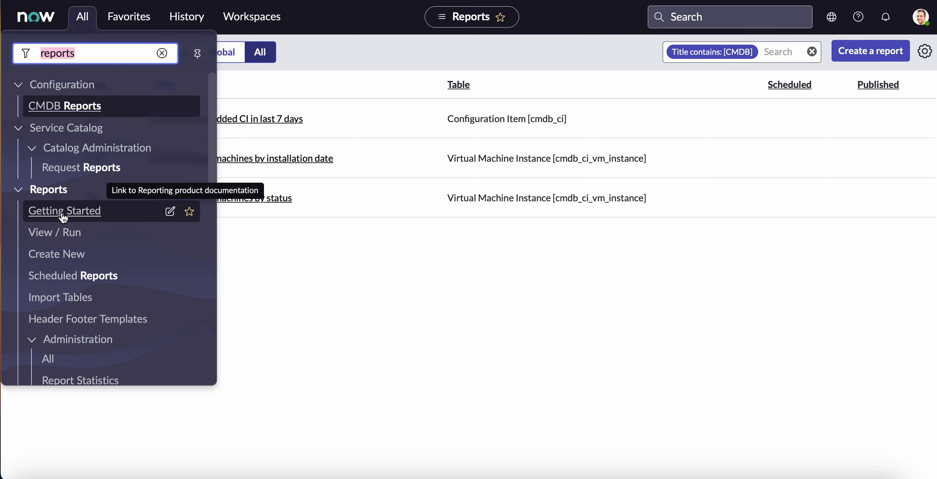
# Return to the ServiceNow home page, then open the View / Run reports list and look through the existing reports.
pyautogui.click(36, 17)
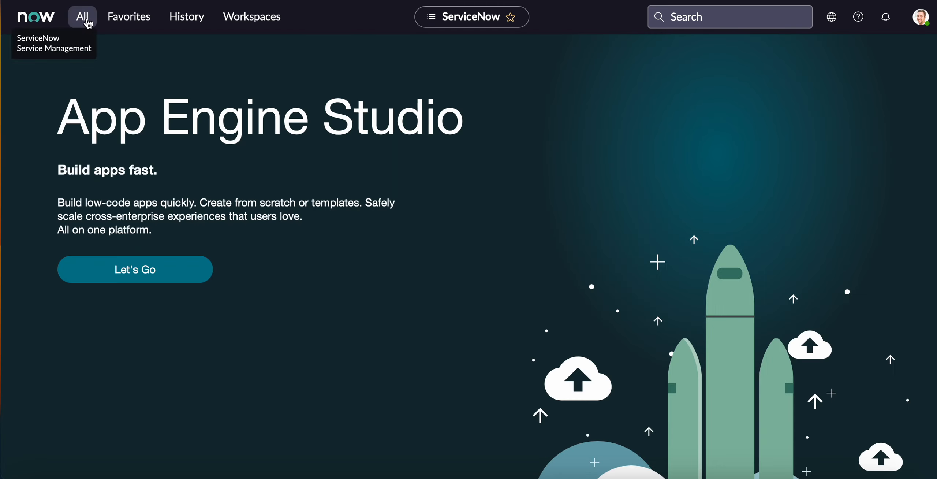
pyautogui.click(84, 17)
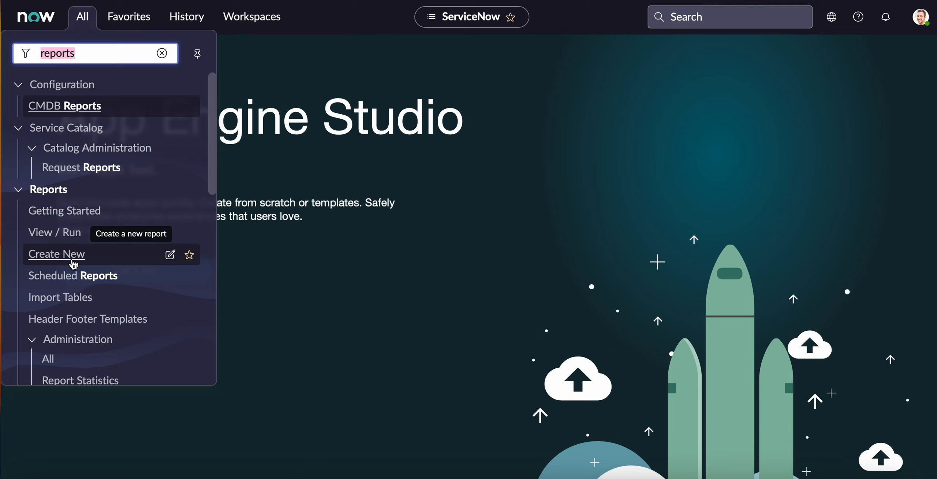
pyautogui.click(51, 241)
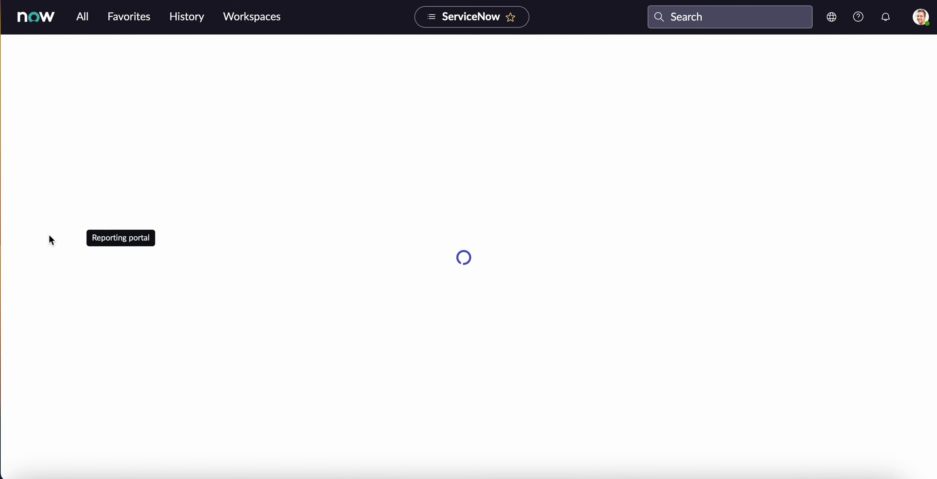
pyautogui.click(99, 202)
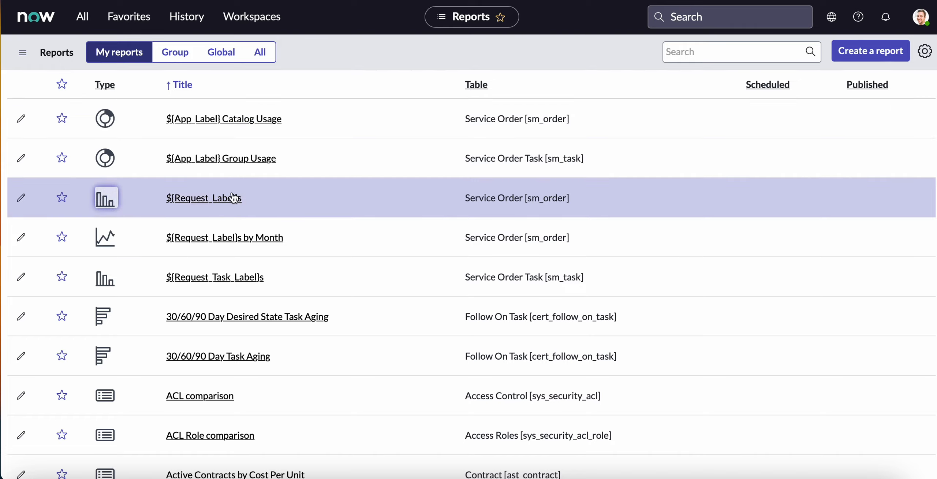
pyautogui.scroll(-5, 232, 383)
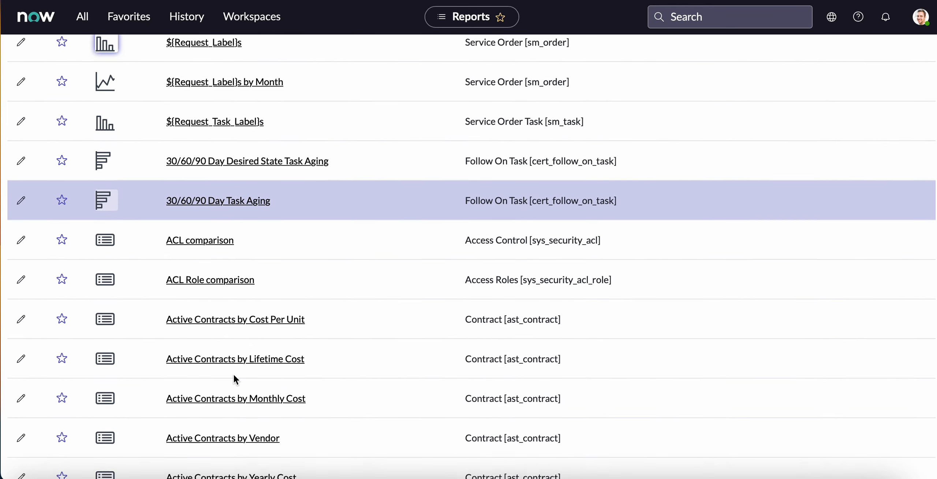
pyautogui.scroll(5, 235, 377)
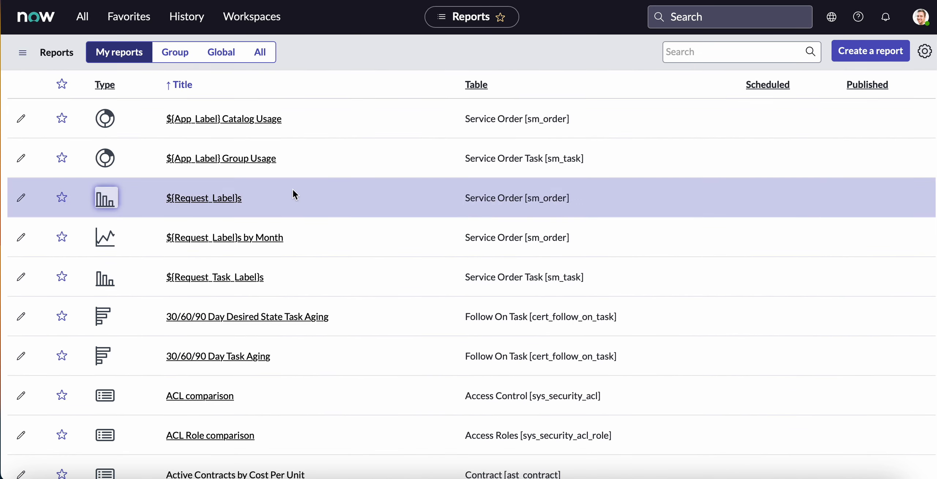
# Create a new report named Bar that uses the Incident [incident] table as its source.
pyautogui.click(862, 55)
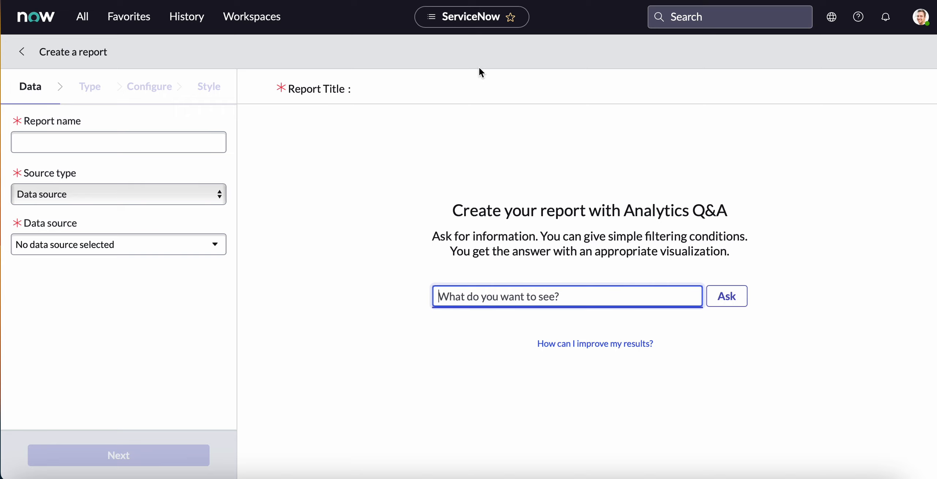
pyautogui.click(108, 142)
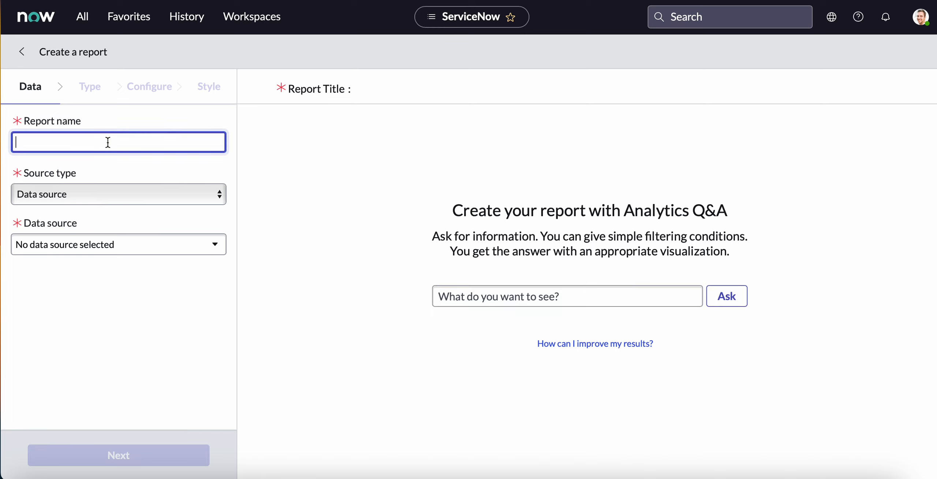
pyautogui.write('Bar')
pyautogui.click(88, 200)
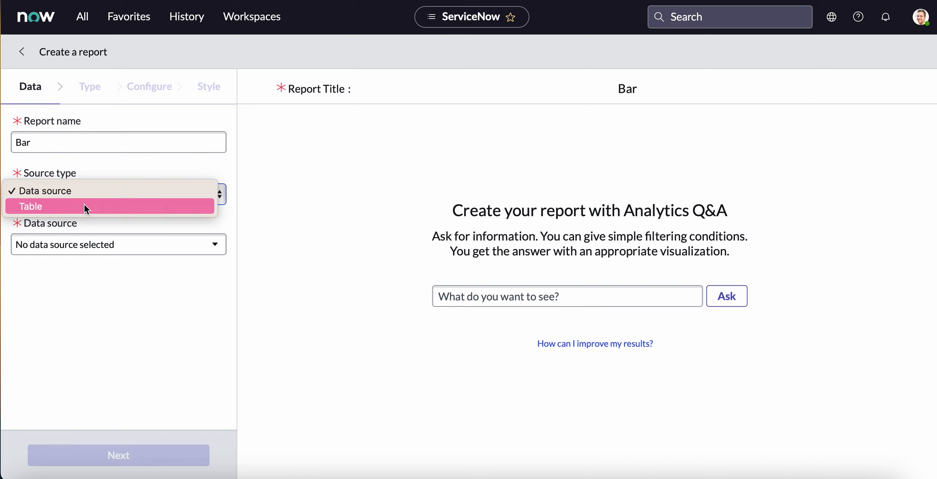
pyautogui.click(85, 207)
pyautogui.click(80, 241)
pyautogui.write('i')
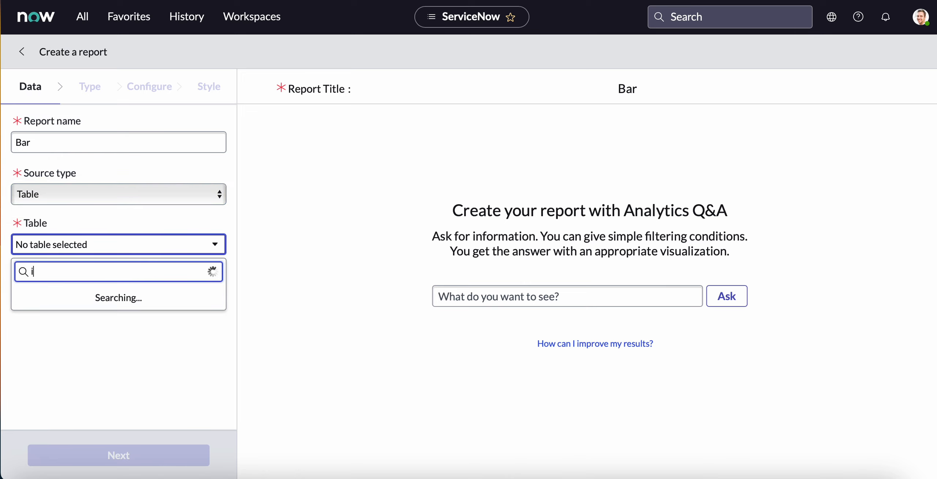
pyautogui.write('ncident')
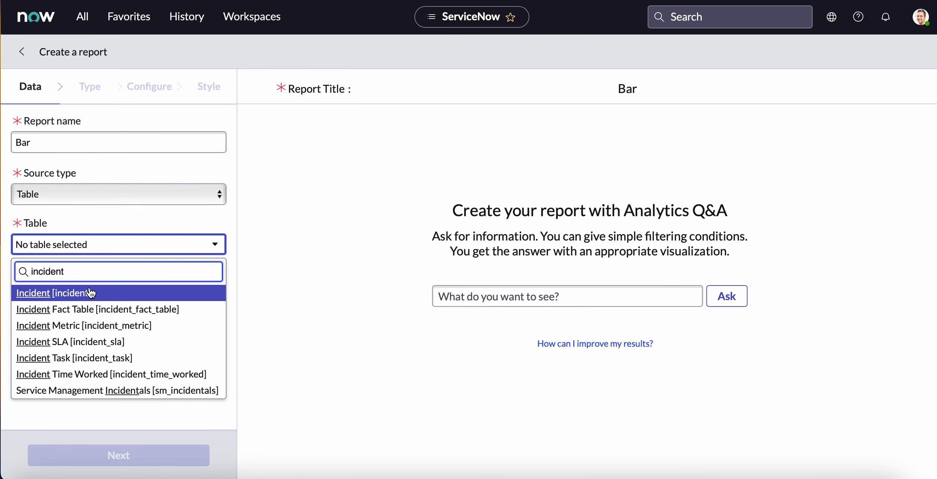
pyautogui.click(87, 292)
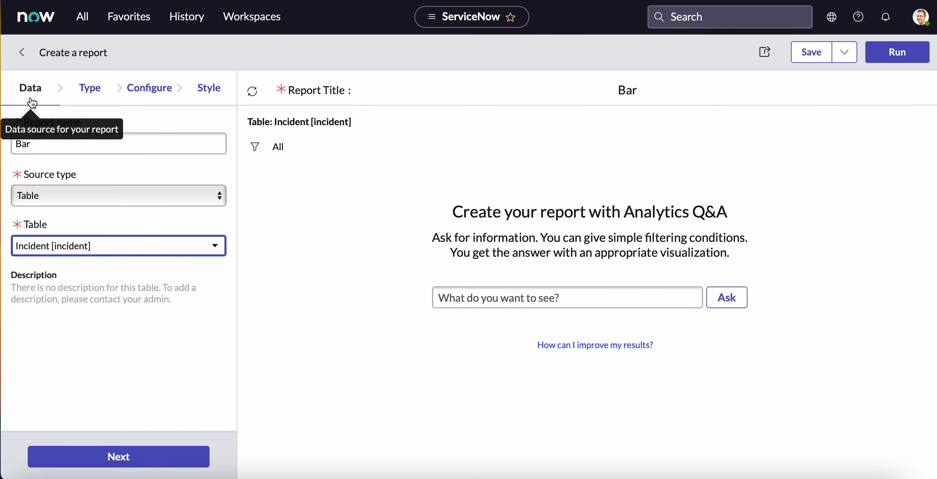
# Choose the vertical bar chart from the Bars group as the report's visualization type.
pyautogui.click(90, 93)
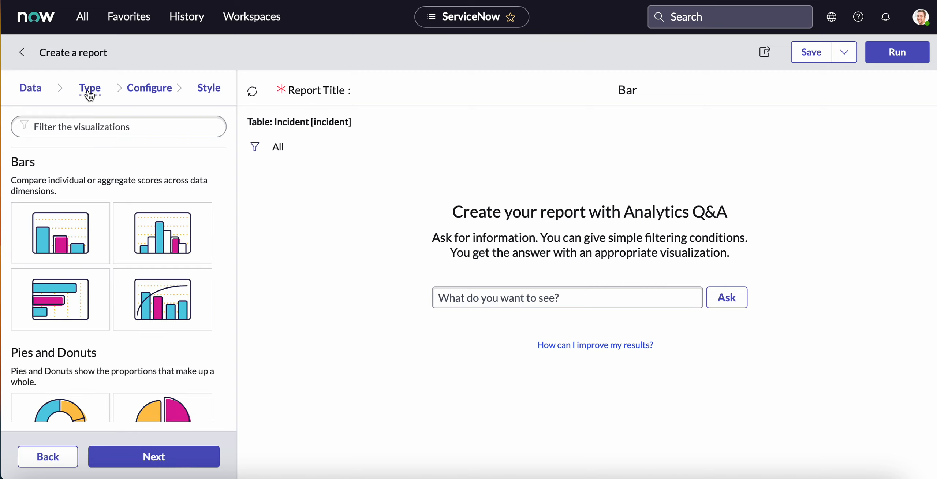
pyautogui.click(92, 136)
pyautogui.click(61, 232)
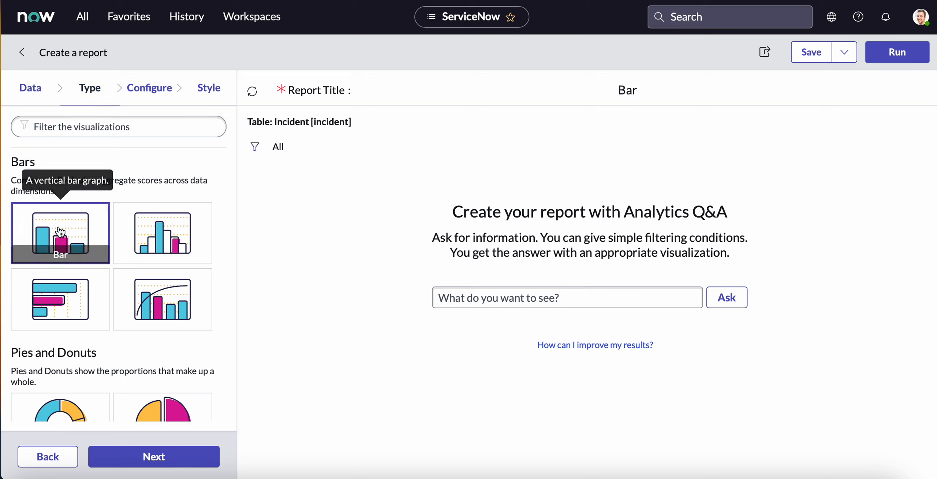
# Configure the bar report to group the incidents by Category.
pyautogui.click(156, 92)
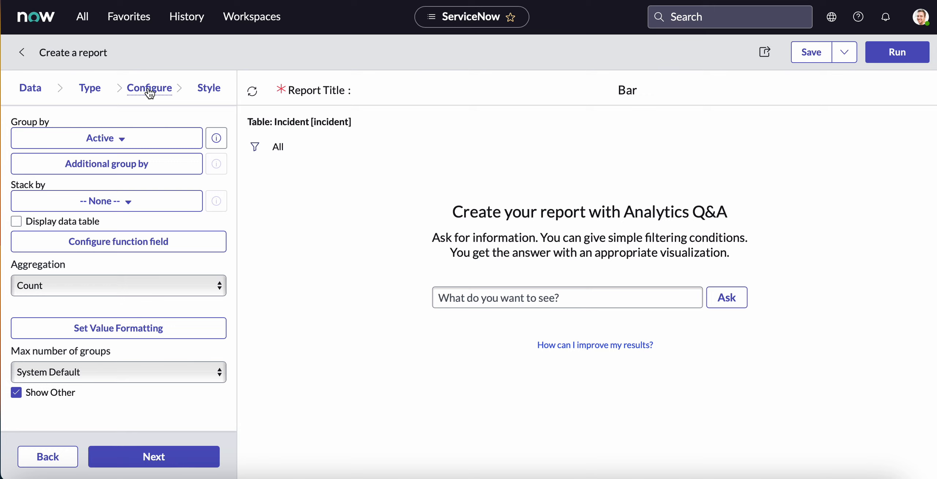
pyautogui.click(114, 140)
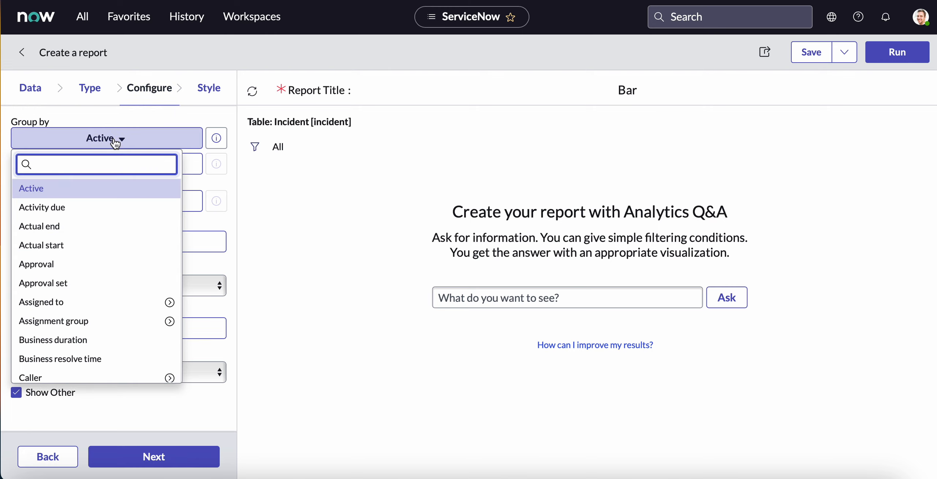
pyautogui.write('ca')
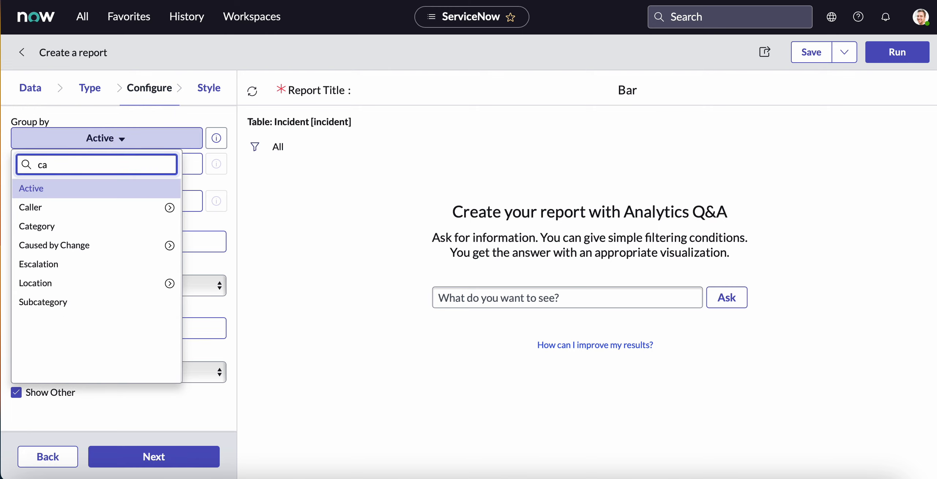
pyautogui.write('t')
pyautogui.click(126, 208)
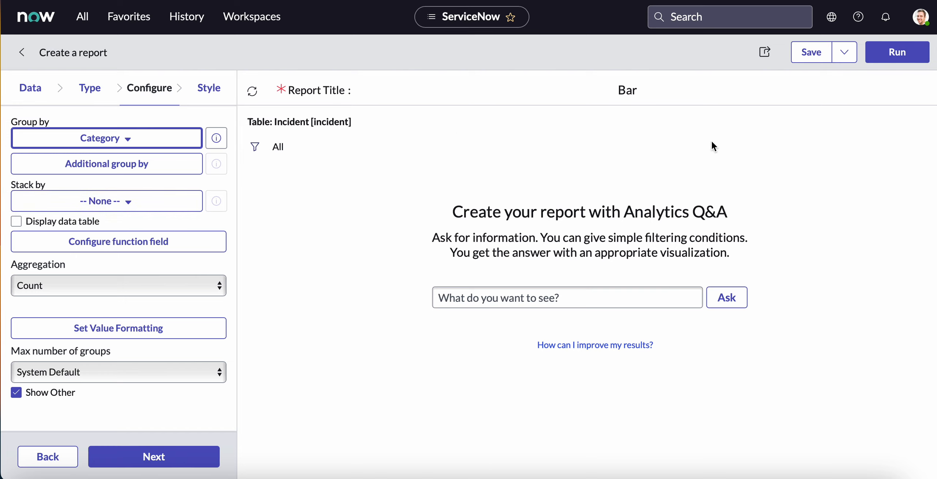
# Run the report without saving and examine the incident count for each category.
pyautogui.click(907, 56)
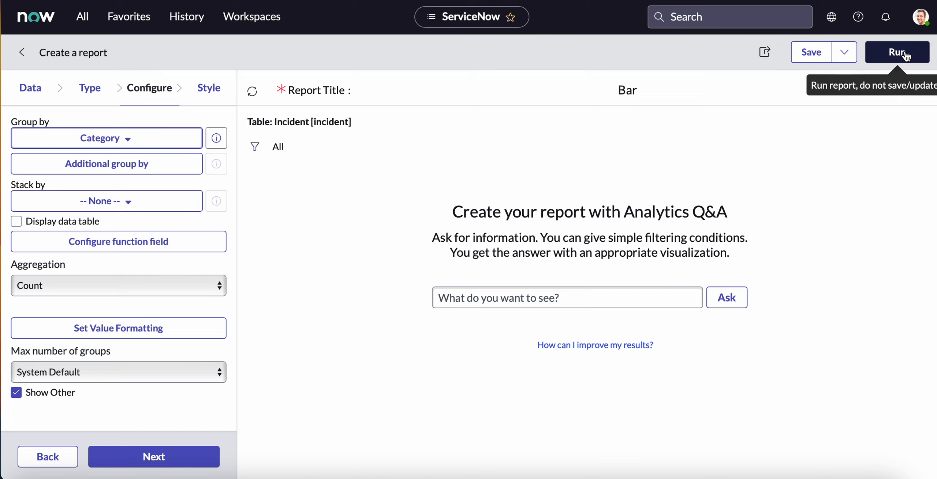
pyautogui.scroll(-1, 687, 297)
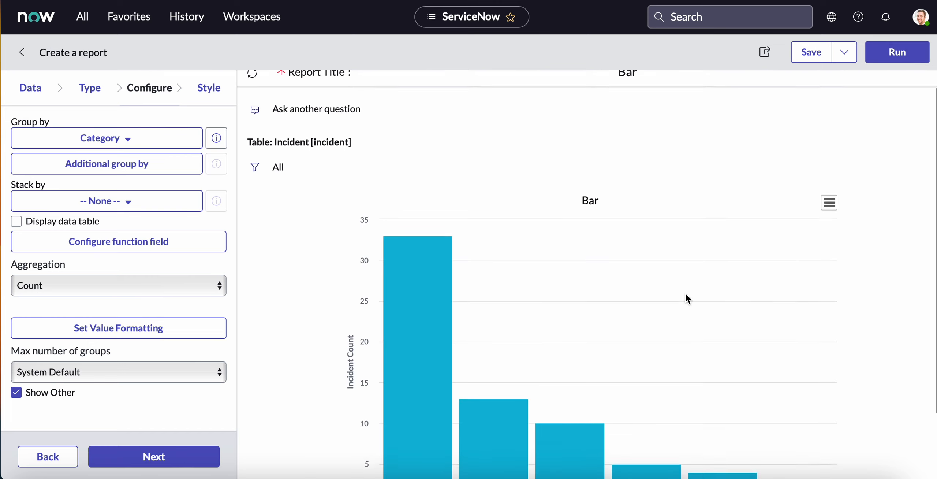
pyautogui.scroll(-3, 687, 297)
pyautogui.moveTo(437, 297)
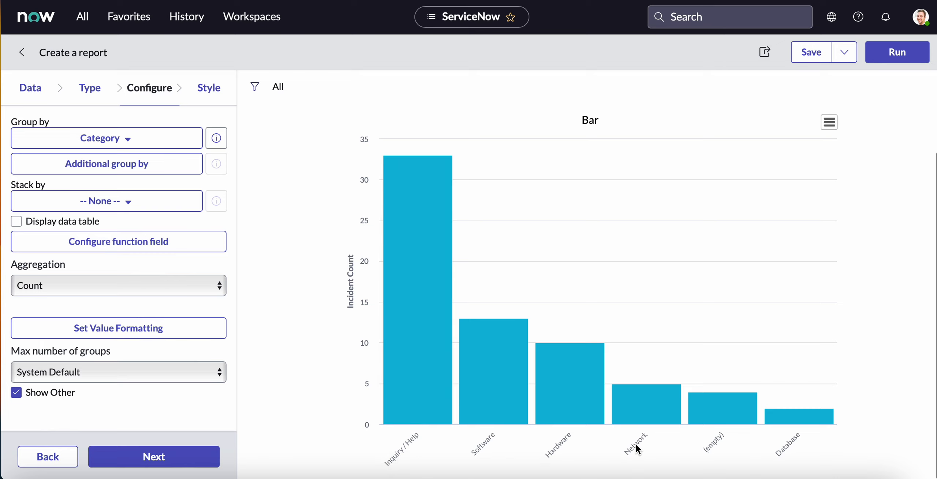
pyautogui.scroll(5, 377, 299)
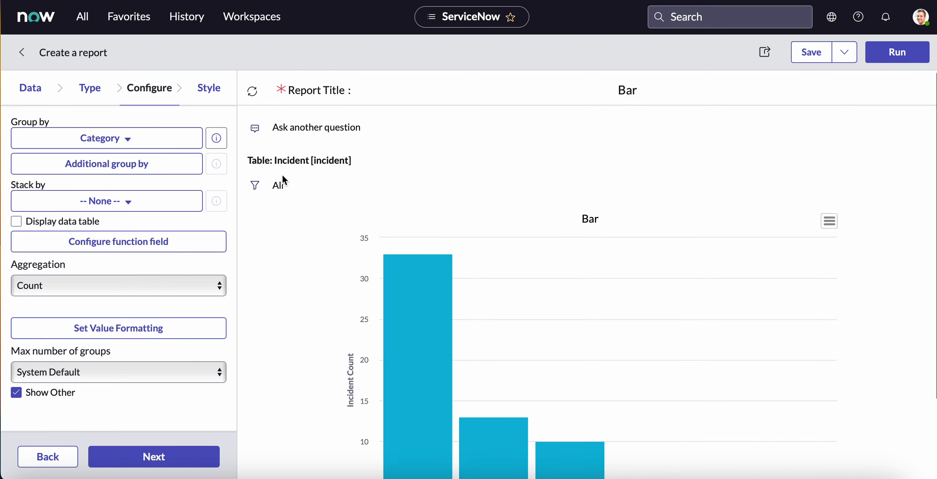
# Add a filter condition to the report so that Created is on Last 12 months.
pyautogui.click(255, 188)
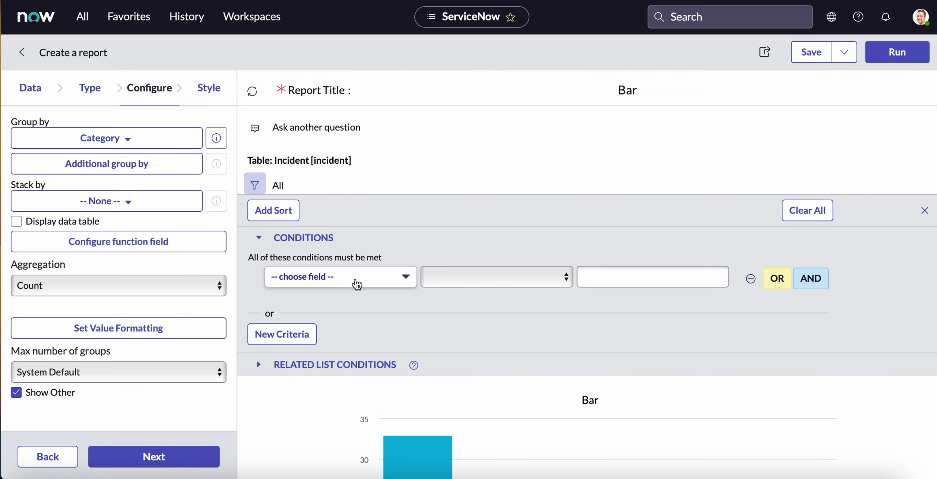
pyautogui.click(357, 284)
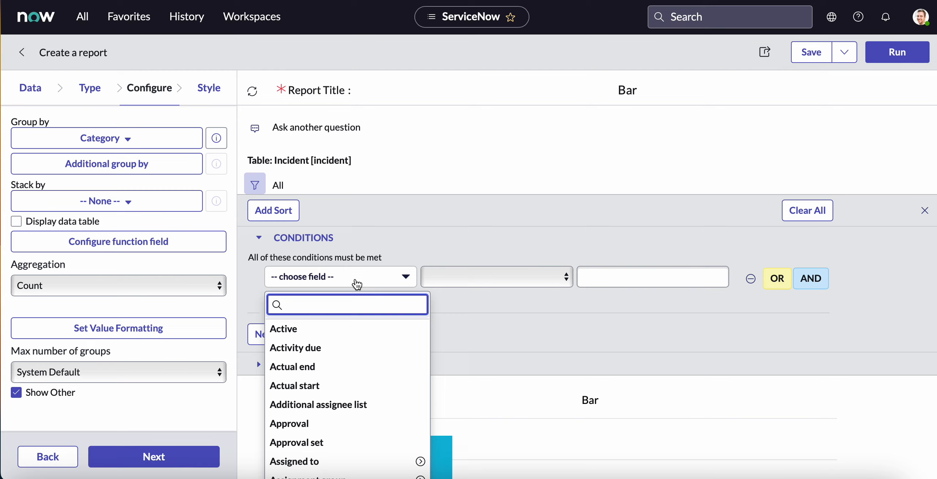
pyautogui.write('created')
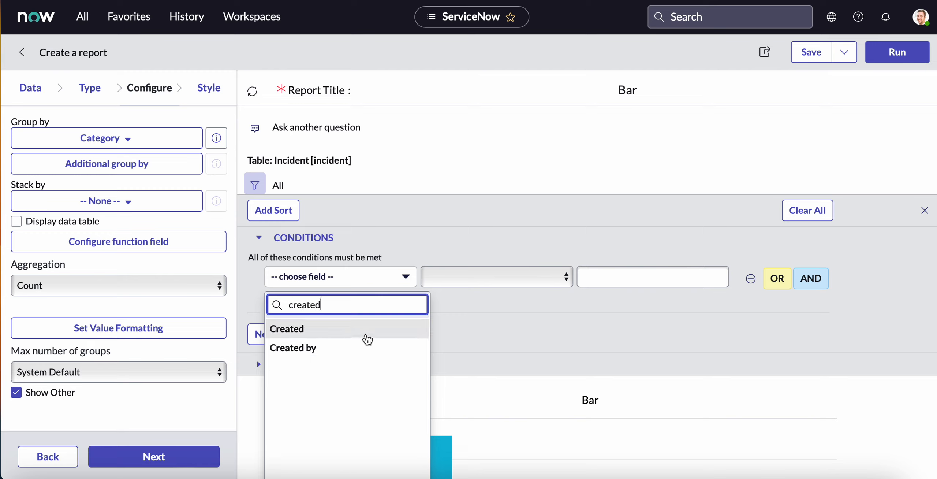
pyautogui.click(367, 339)
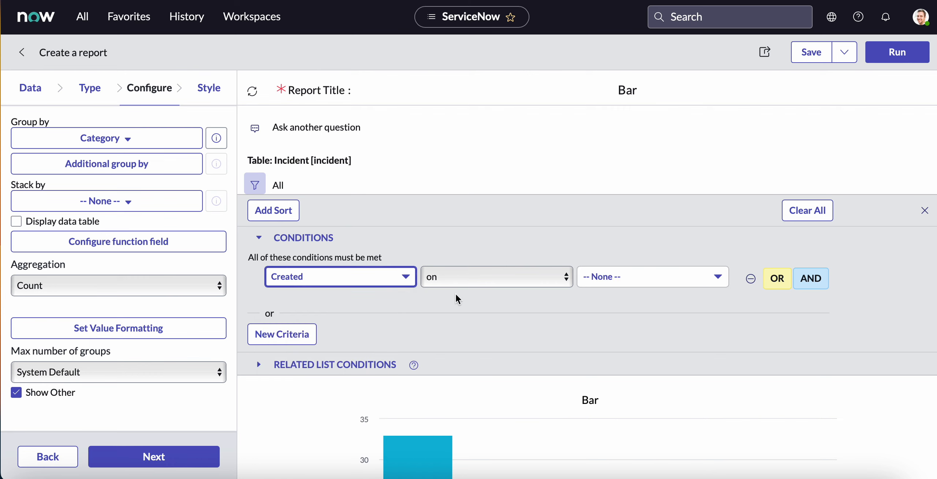
pyautogui.click(634, 285)
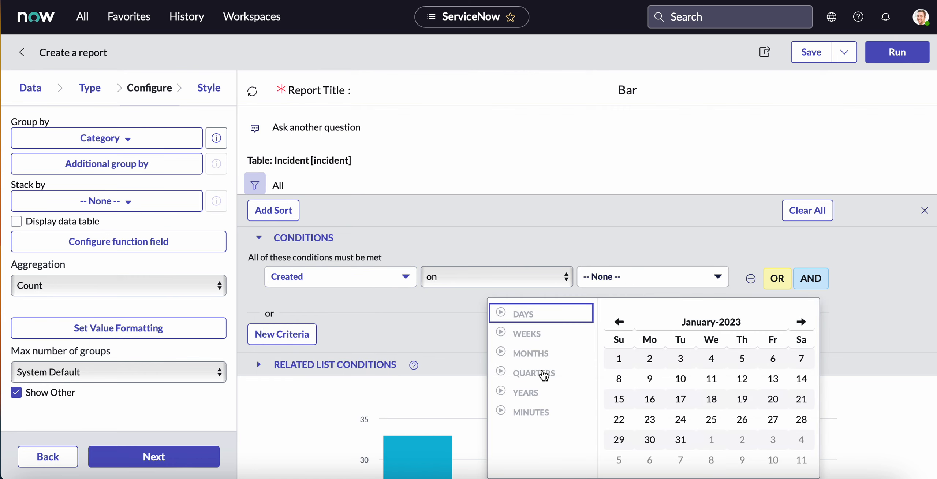
pyautogui.click(537, 355)
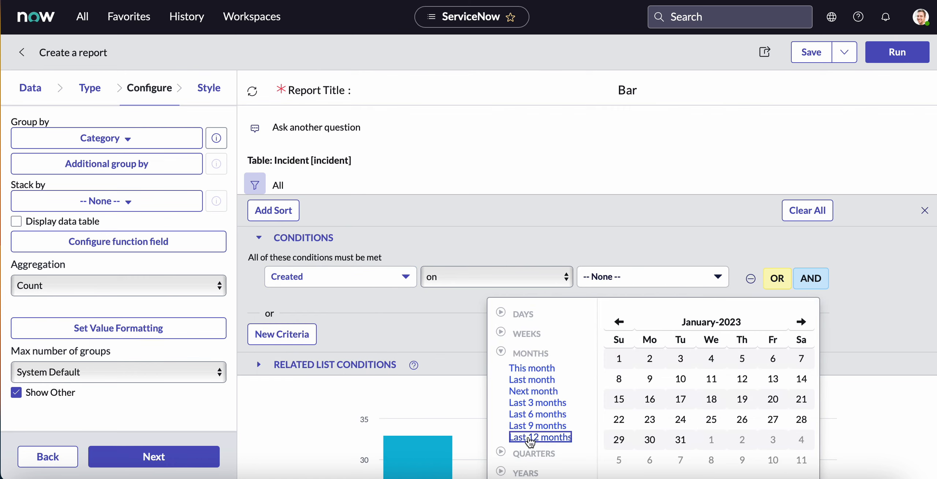
pyautogui.click(530, 438)
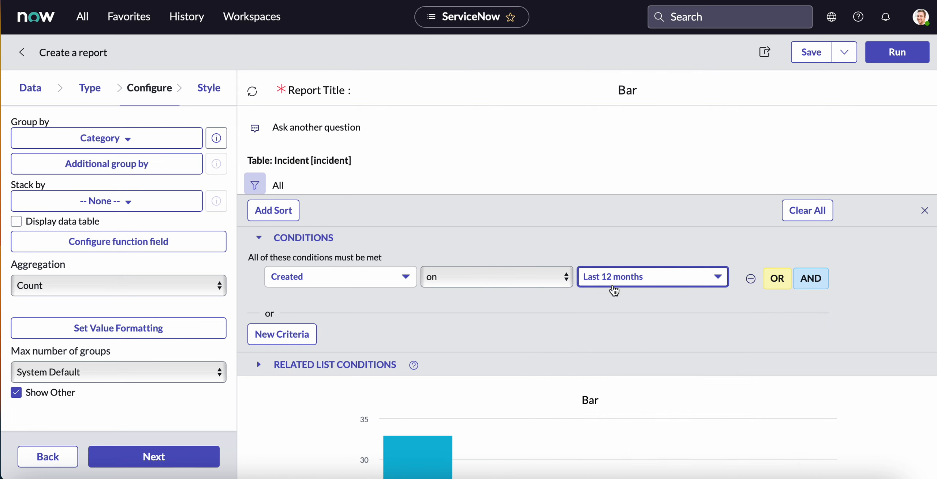
# Rerun the report with the date condition applied to check its category bars, and save it.
pyautogui.scroll(-1, 593, 300)
pyautogui.scroll(-2, 594, 299)
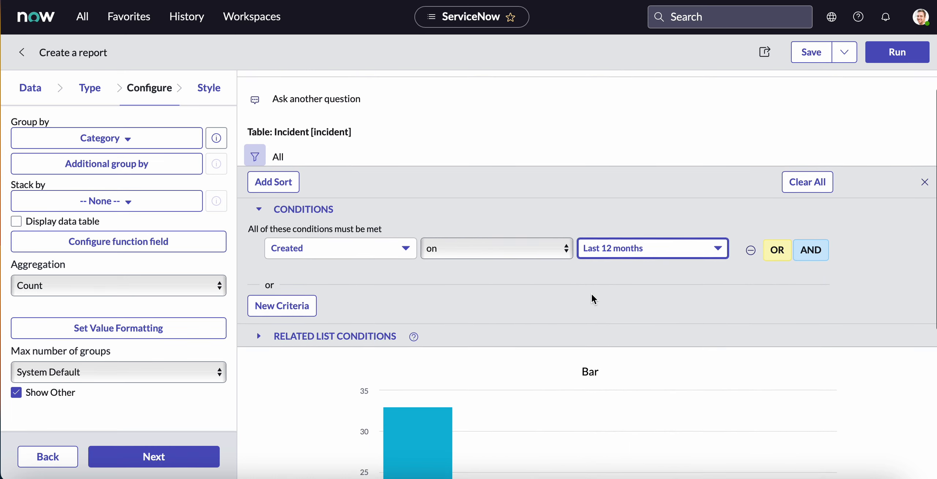
pyautogui.click(897, 53)
pyautogui.scroll(-10, 697, 261)
pyautogui.moveTo(449, 388)
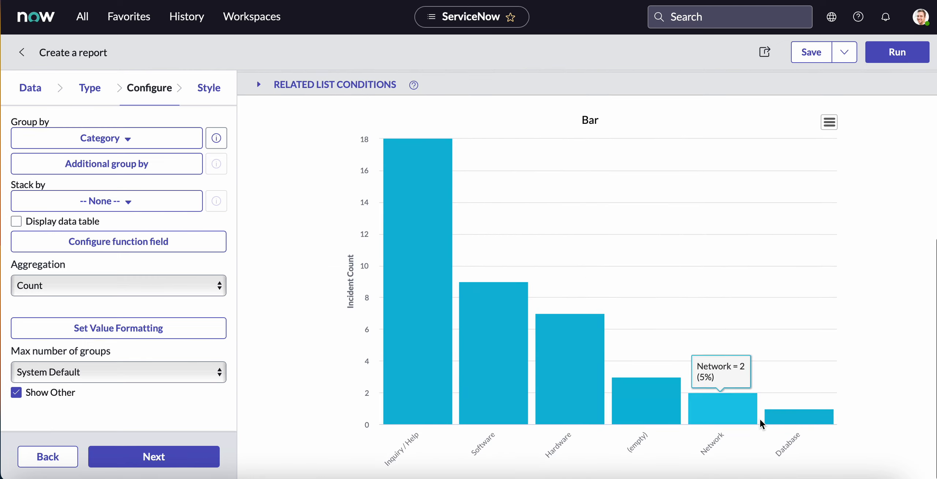
pyautogui.moveTo(780, 421)
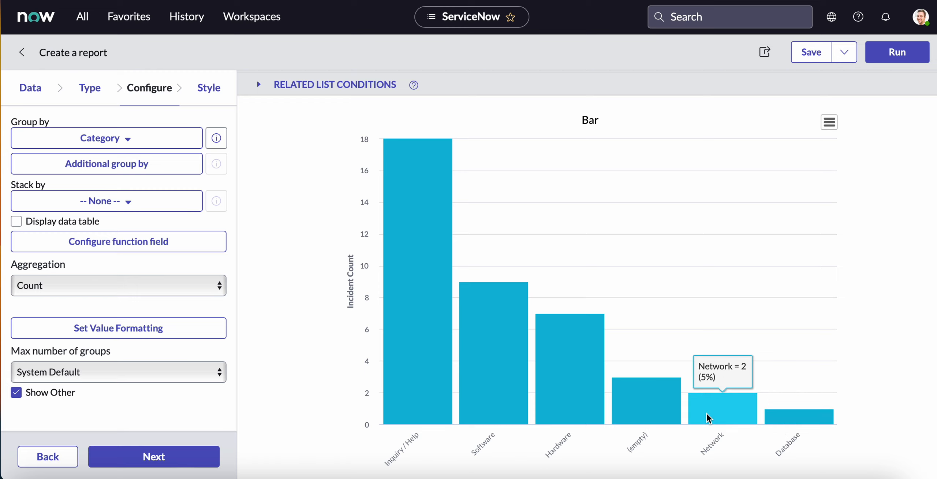
pyautogui.moveTo(627, 417)
pyautogui.moveTo(487, 392)
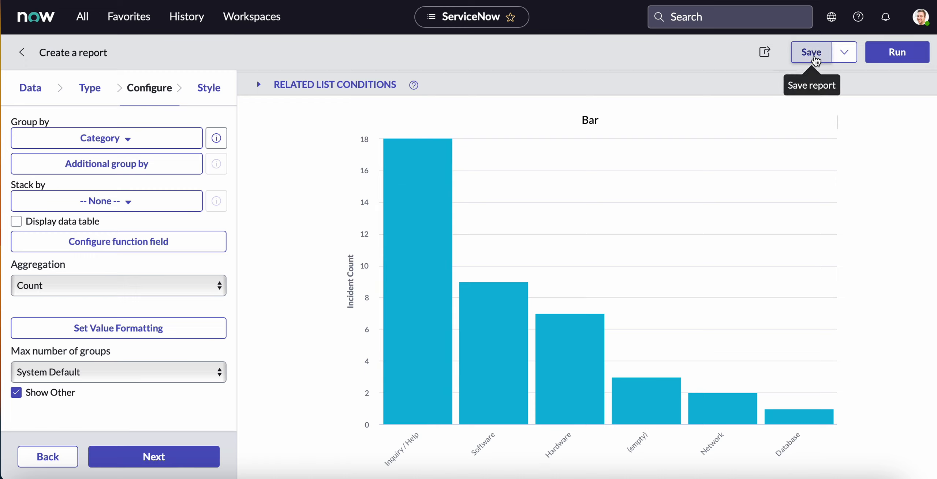
pyautogui.click(812, 59)
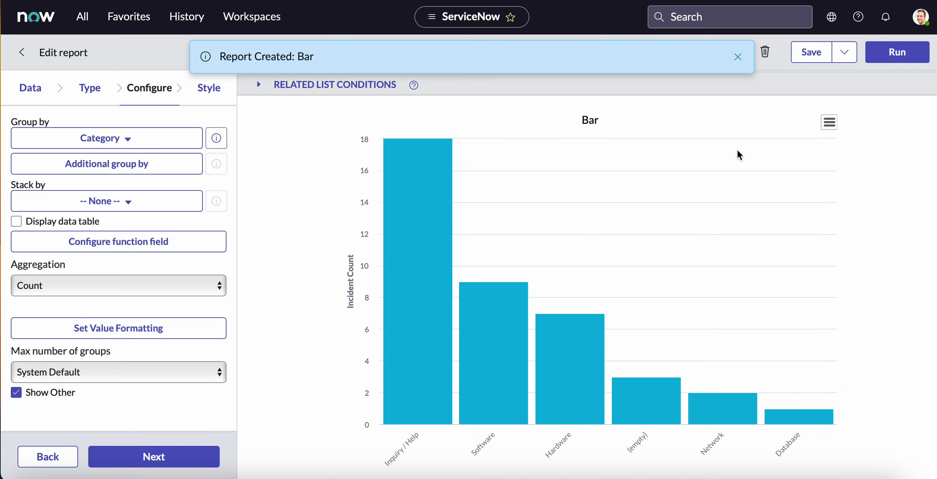
pyautogui.click(738, 57)
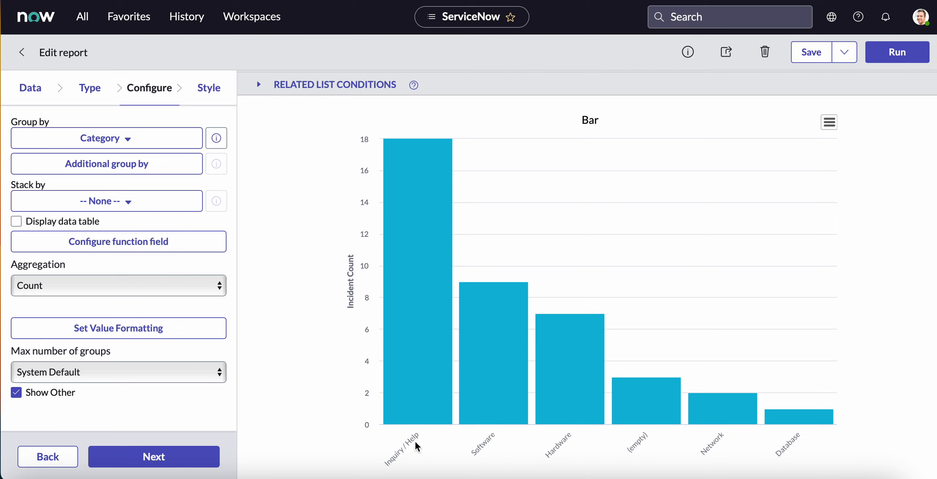
# Examine the Inquiry / Help bar in the saved bar report and review the report's data source settings.
pyautogui.moveTo(412, 335)
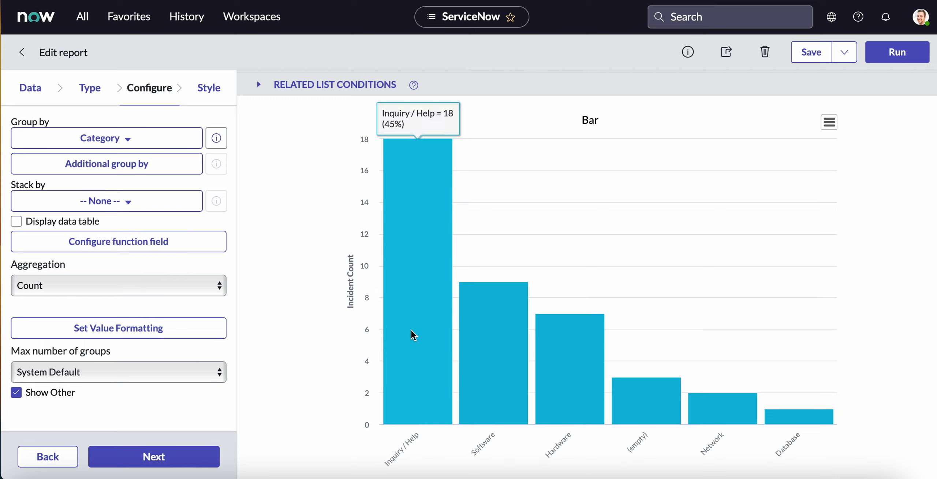
pyautogui.click(411, 210)
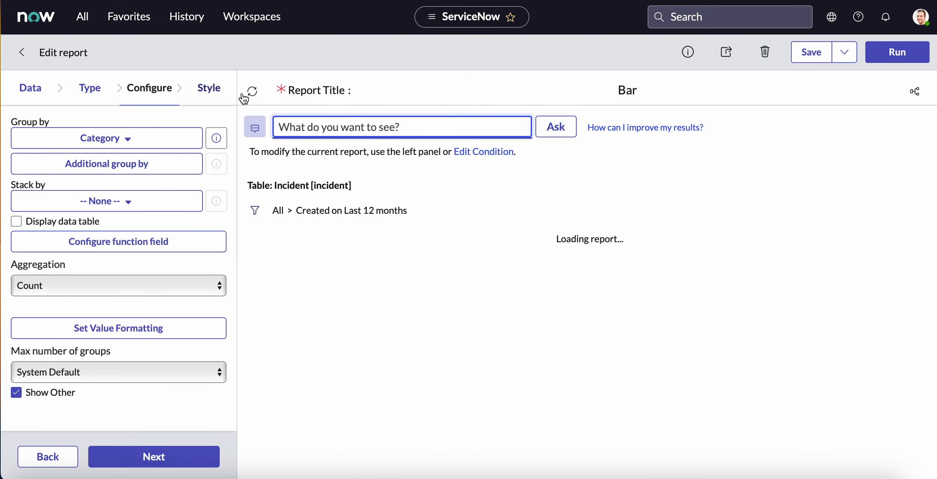
pyautogui.click(34, 90)
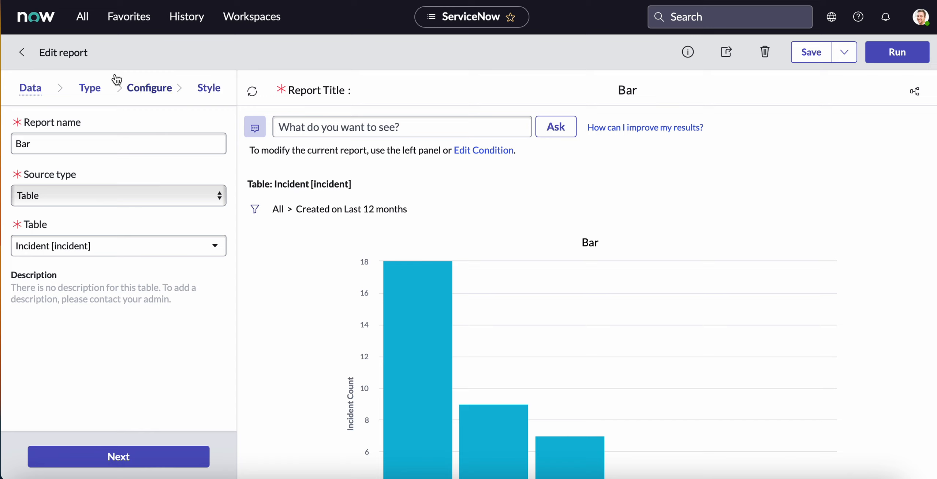
# Create a new report named Single Score with Table as source type and Incident [incident] as its table.
pyautogui.click(83, 19)
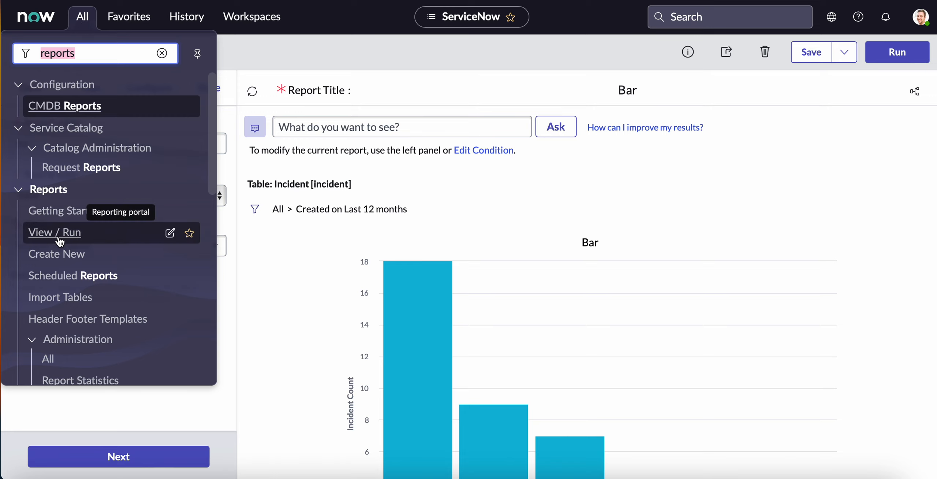
pyautogui.click(61, 260)
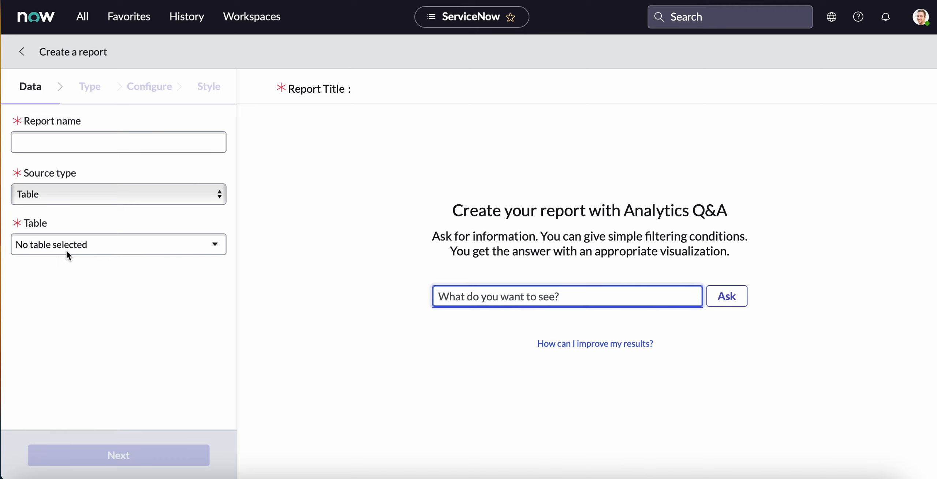
pyautogui.click(81, 143)
pyautogui.write('ngle')
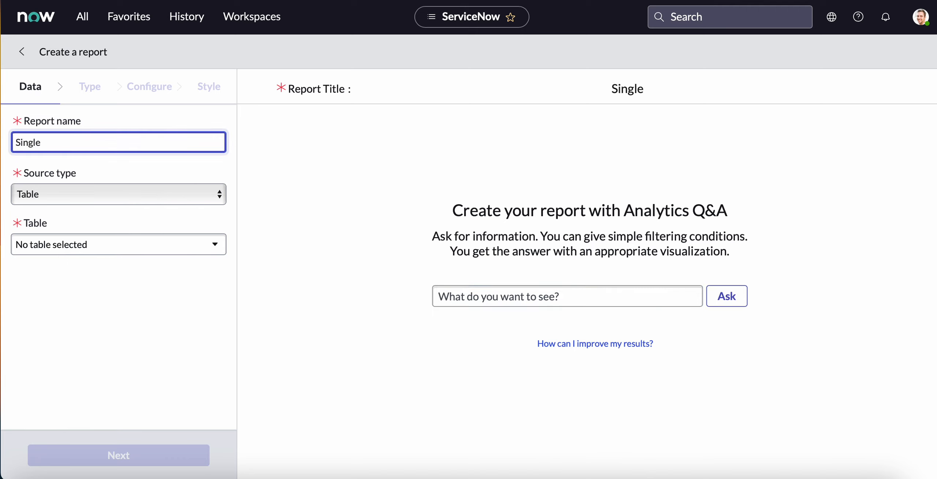
pyautogui.write(' Score')
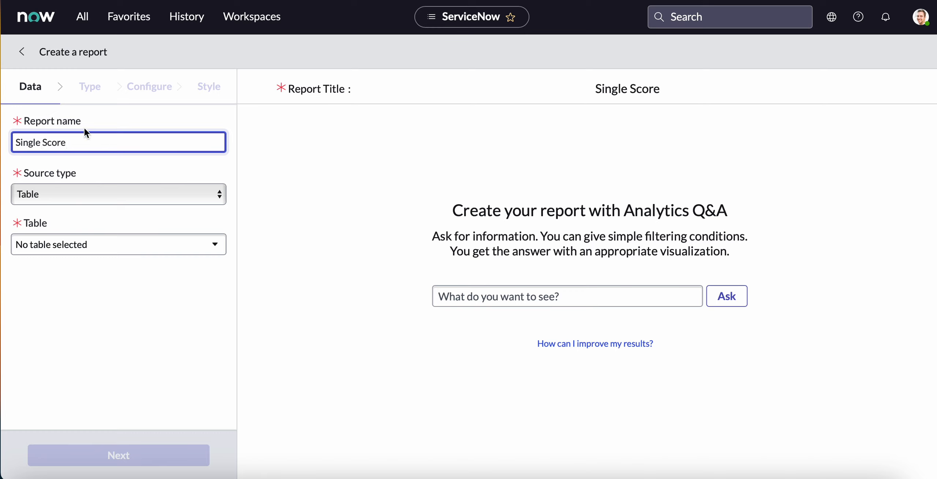
pyautogui.click(67, 203)
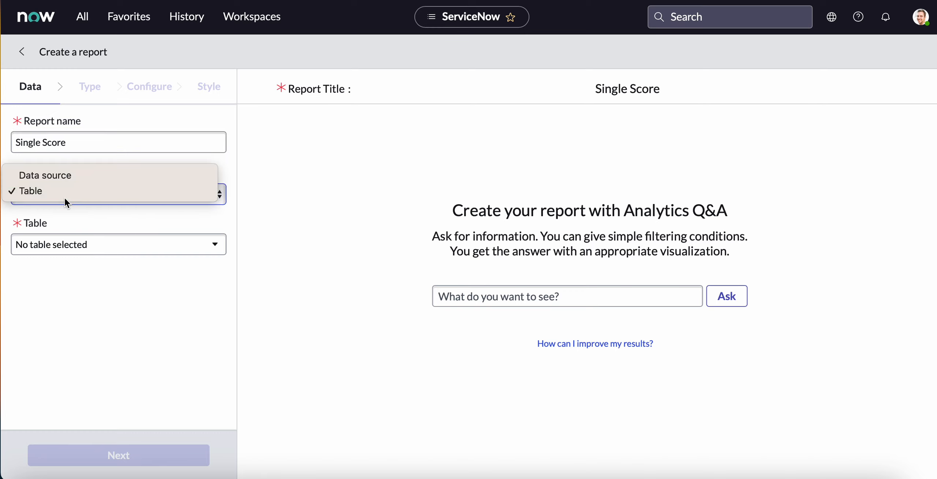
pyautogui.click(64, 200)
pyautogui.click(55, 251)
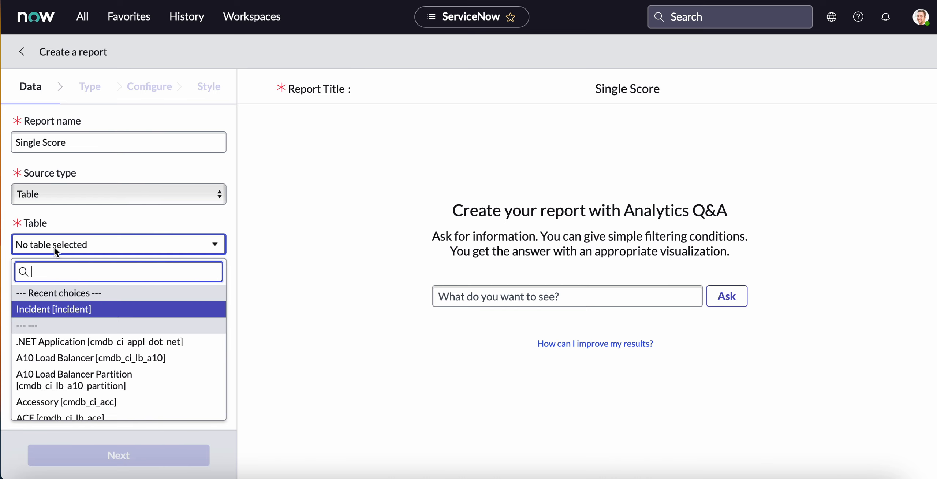
pyautogui.click(71, 314)
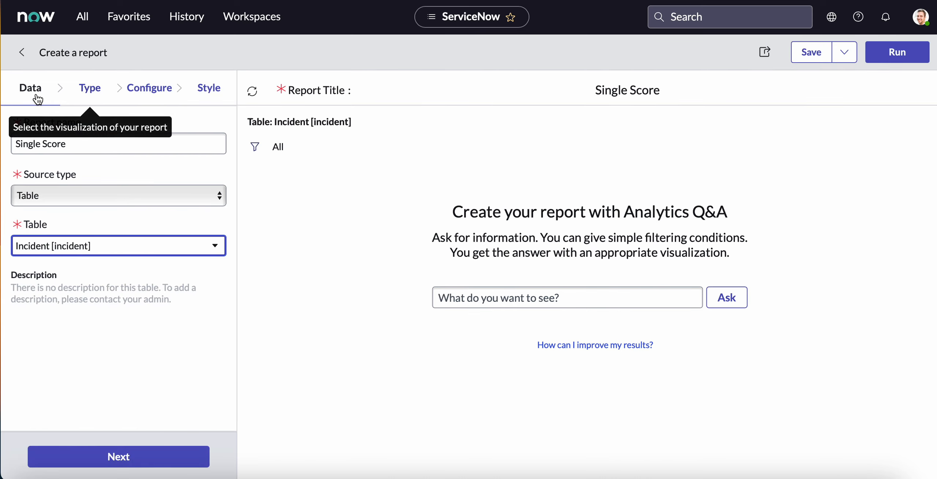
# Filter the visualizations by "sin" and choose Single Score as the report type.
pyautogui.click(90, 92)
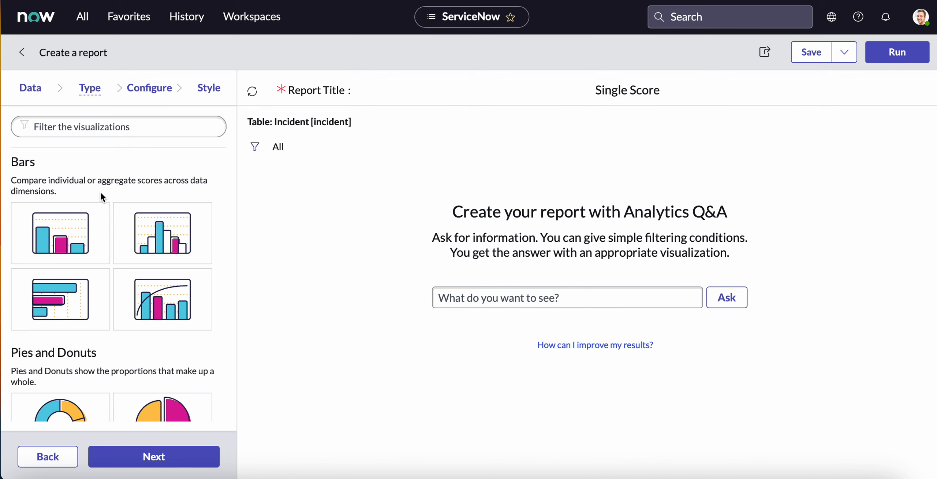
pyautogui.click(127, 129)
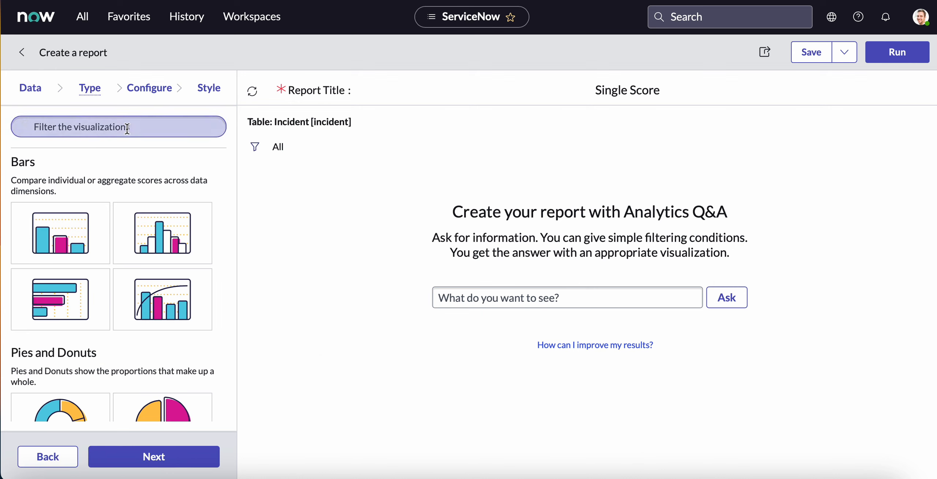
pyautogui.write('sin')
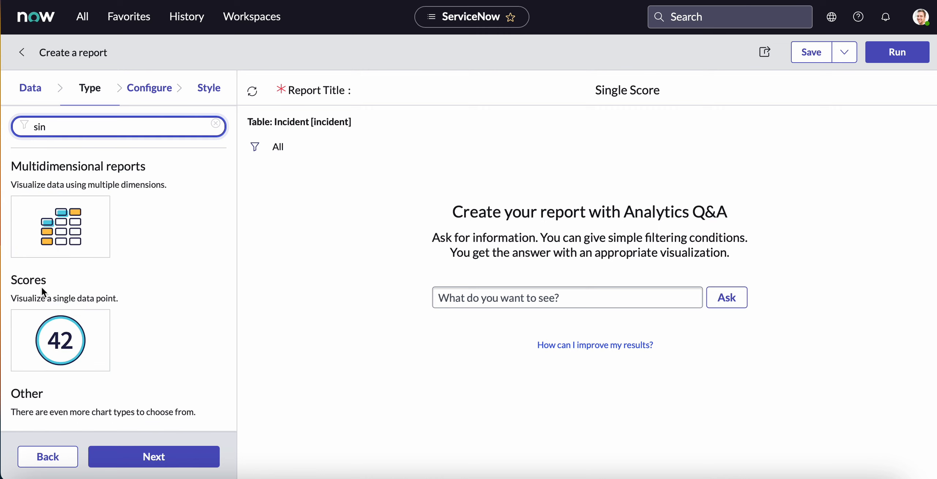
pyautogui.click(75, 360)
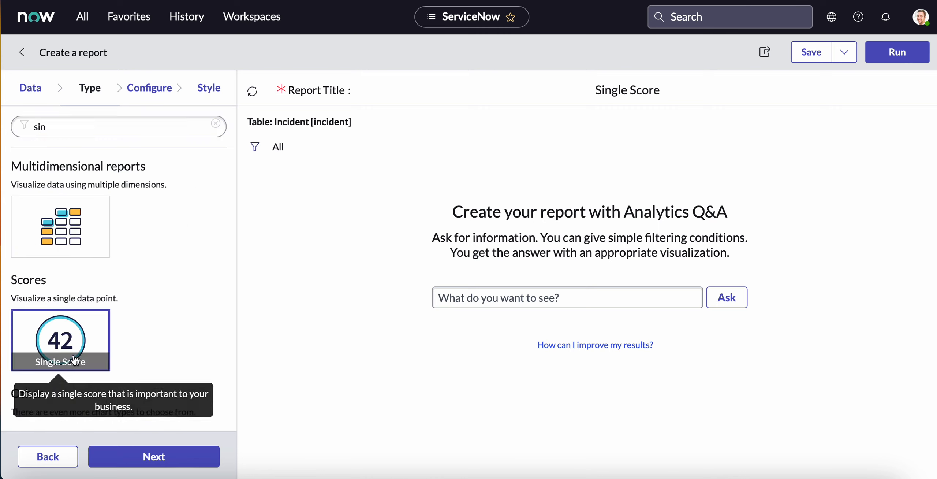
# Open the single score report's configuration and run it without saving to check the total number of incidents.
pyautogui.click(156, 92)
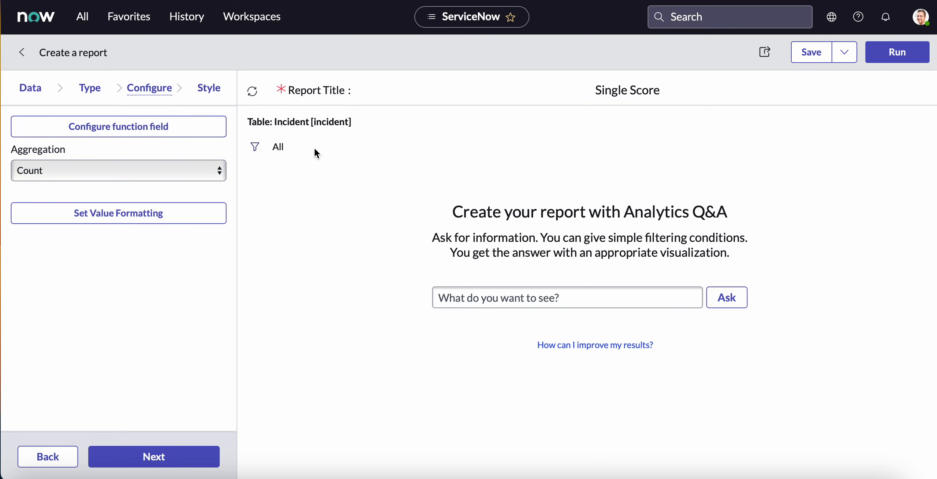
pyautogui.click(901, 56)
pyautogui.moveTo(593, 267)
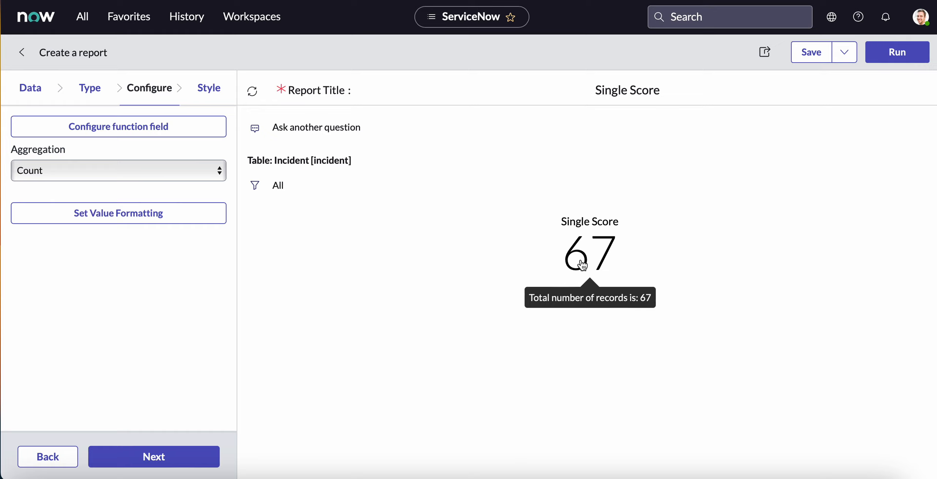
# Add a filter condition to the single score report so that Assignment group is not empty.
pyautogui.click(256, 185)
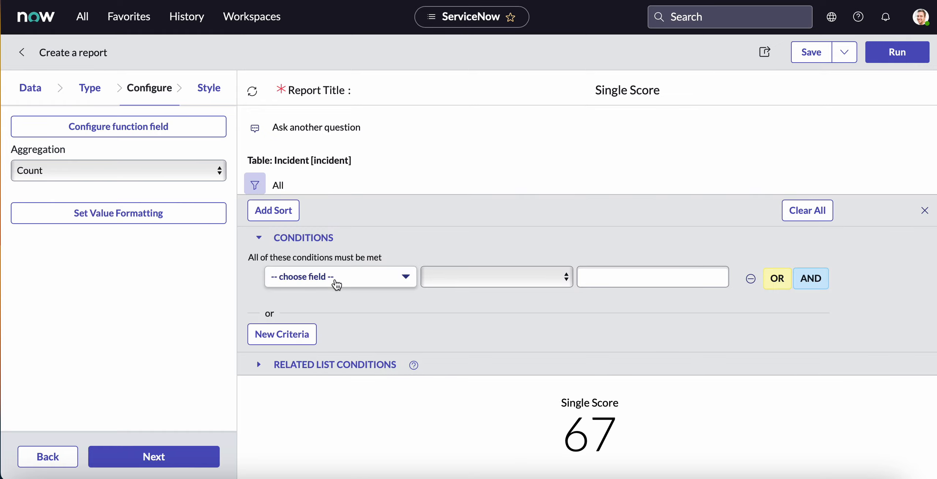
pyautogui.click(336, 284)
pyautogui.write('assign')
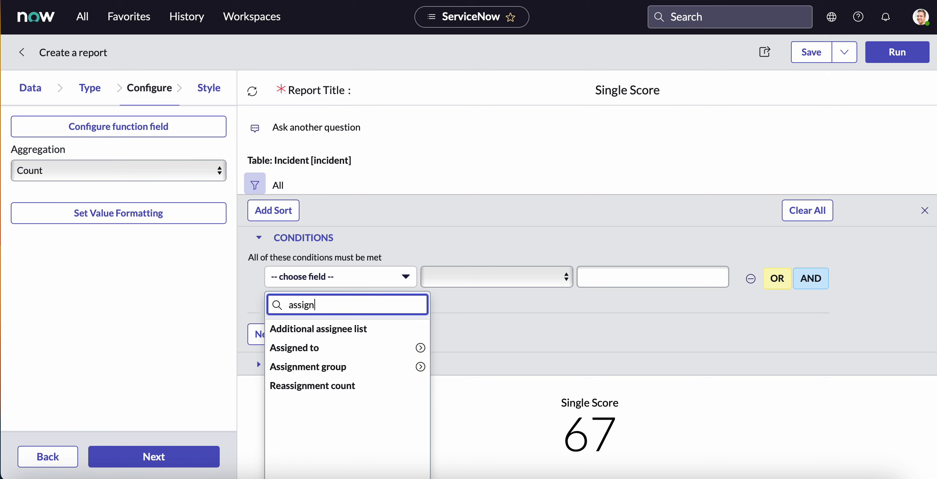
pyautogui.click(344, 366)
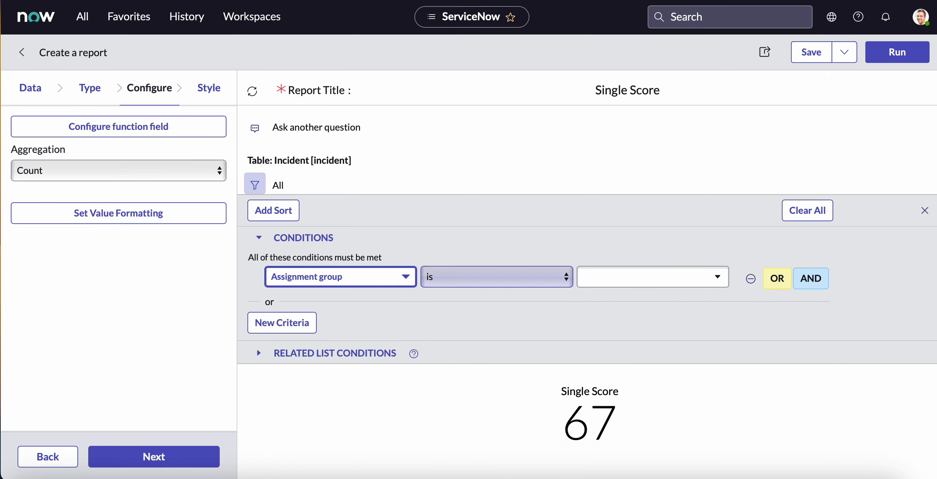
pyautogui.click(461, 281)
pyautogui.click(466, 318)
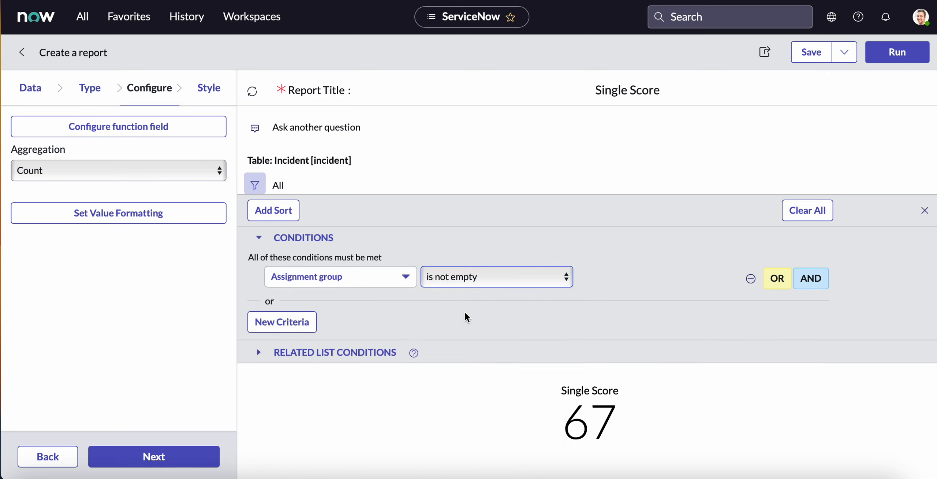
# Rerun the single score report with the assignment group condition, save it and dismiss the notification.
pyautogui.click(903, 55)
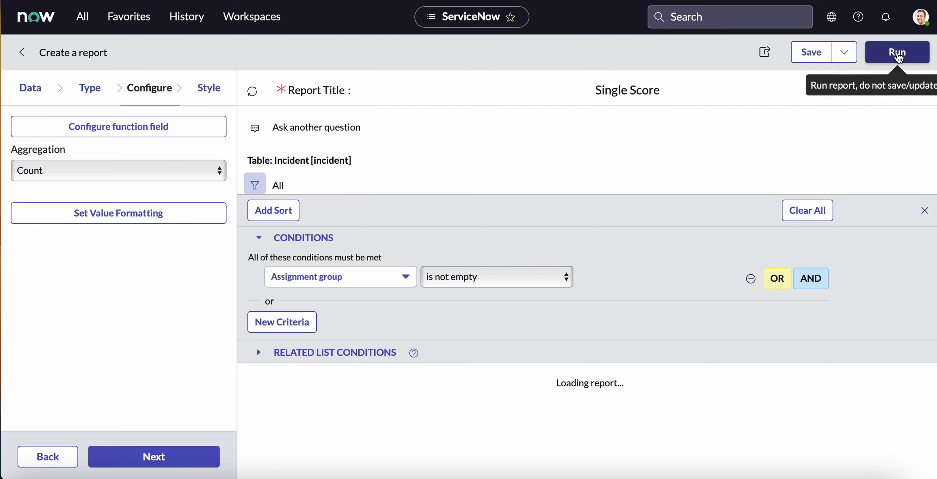
pyautogui.moveTo(591, 431)
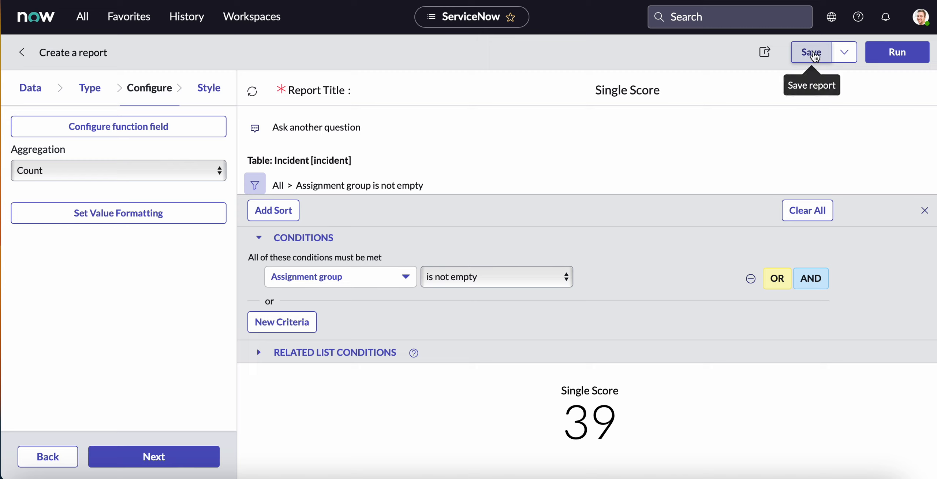
pyautogui.click(813, 55)
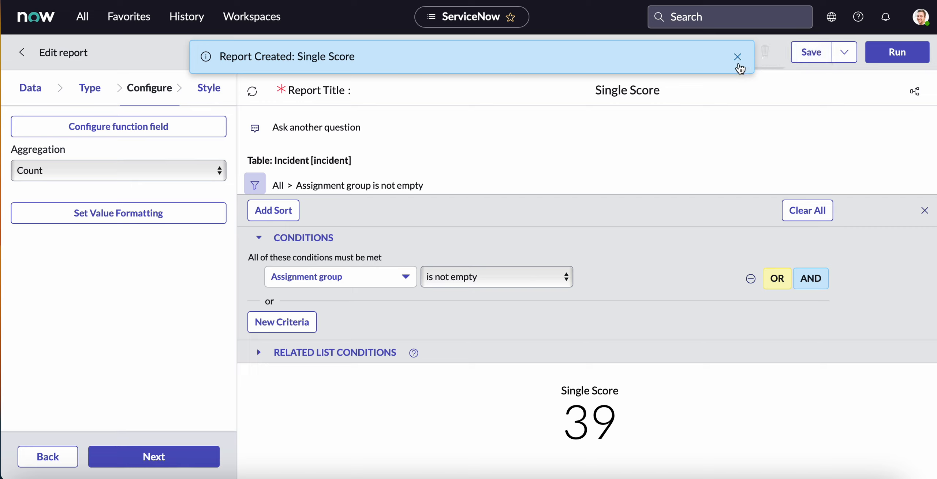
pyautogui.click(738, 57)
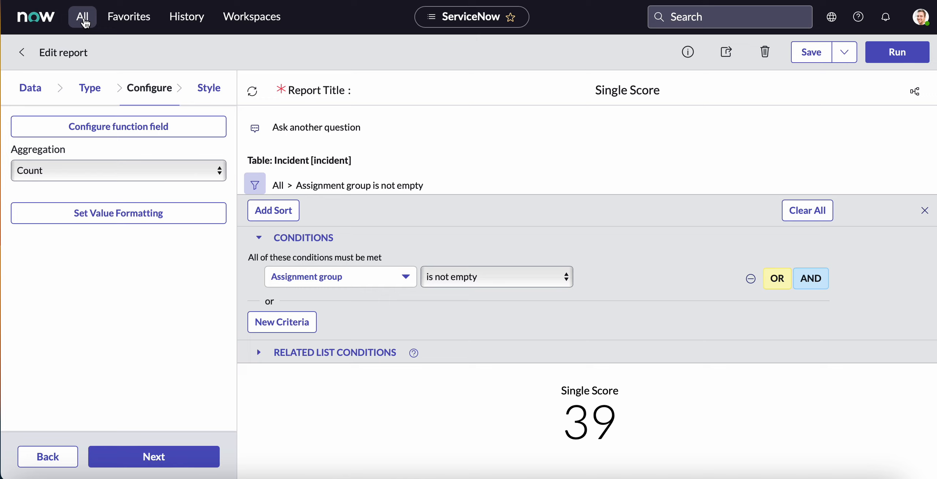
# Create a new report named Pie based on the Incident [incident] table.
pyautogui.click(84, 23)
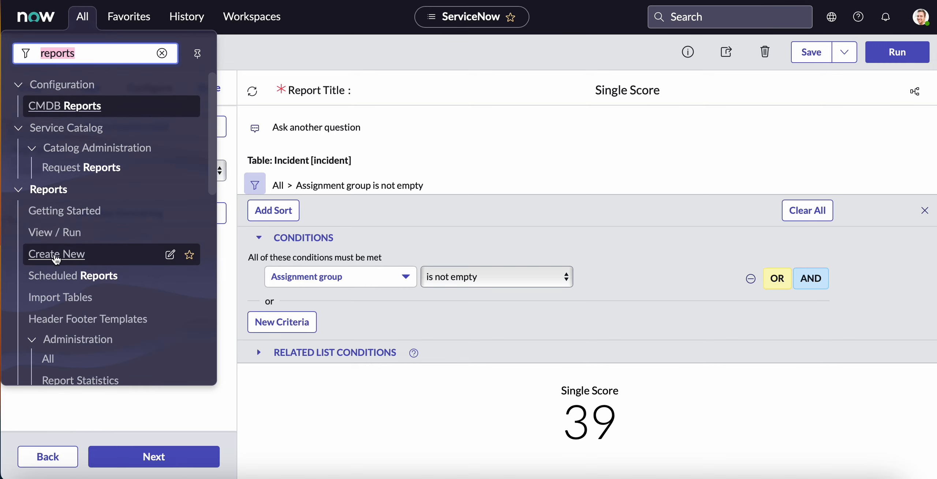
pyautogui.click(57, 254)
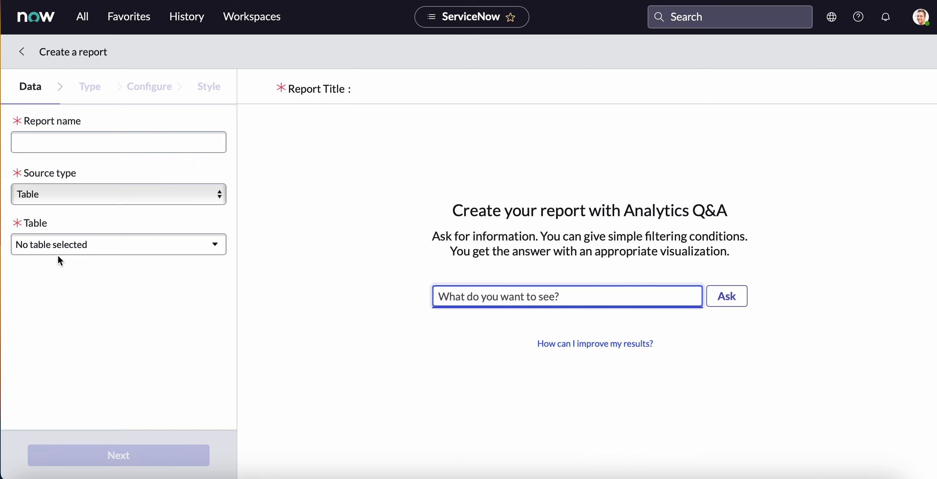
pyautogui.click(65, 140)
pyautogui.write('Pie')
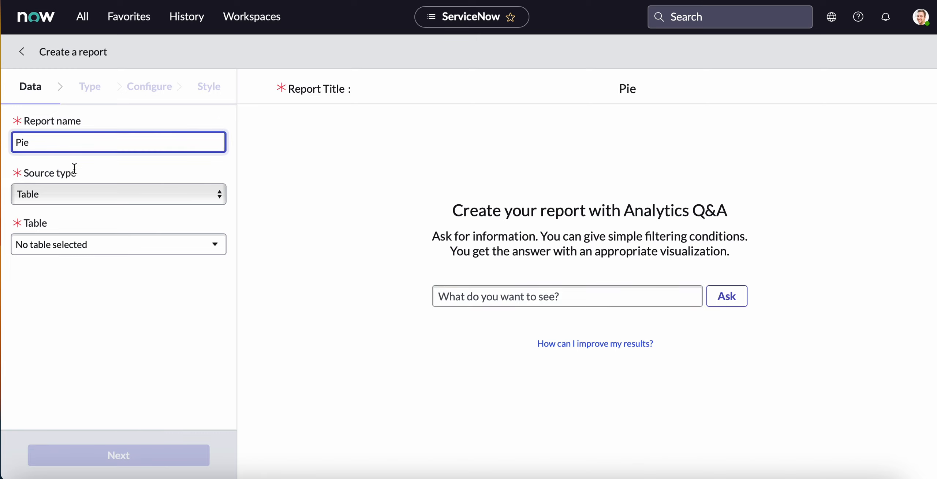
pyautogui.click(68, 245)
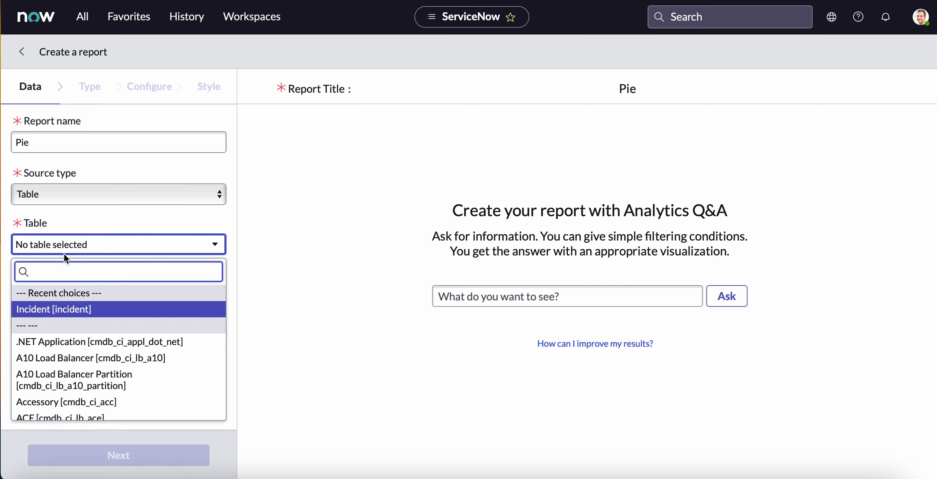
pyautogui.click(64, 307)
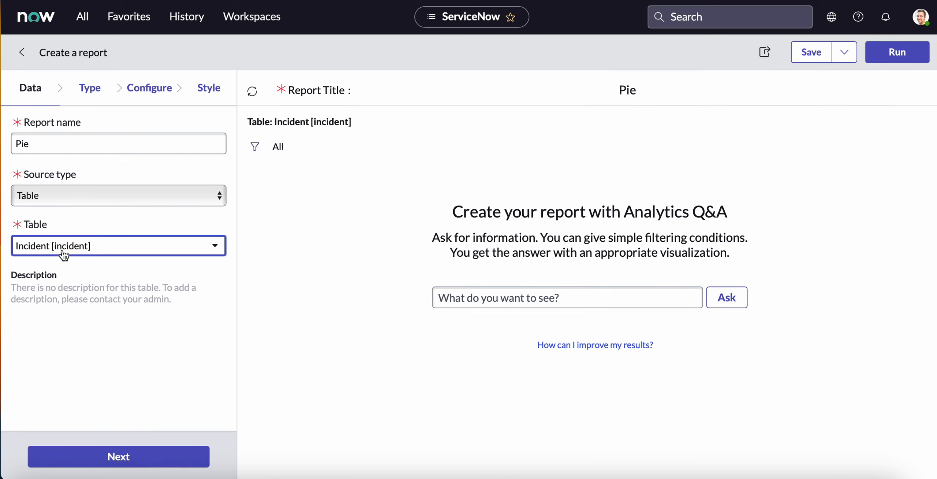
# Filter the visualizations by "pie" and choose Pie as the report type.
pyautogui.click(91, 93)
pyautogui.click(99, 125)
pyautogui.write('pie')
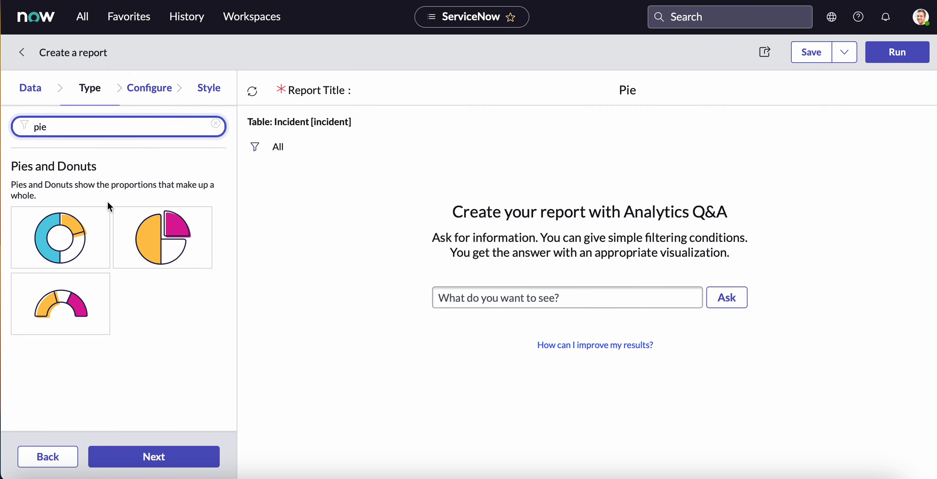
pyautogui.click(168, 257)
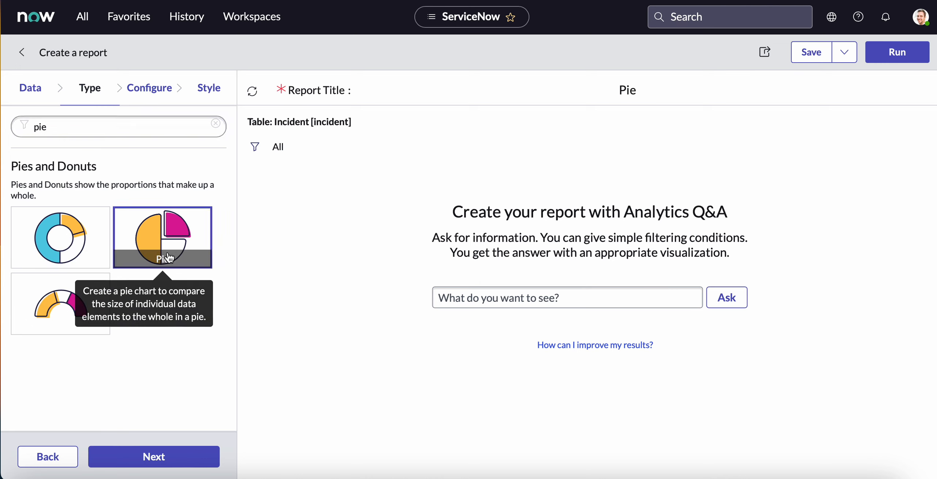
# Configure the pie report to group the incidents by Priority.
pyautogui.click(160, 92)
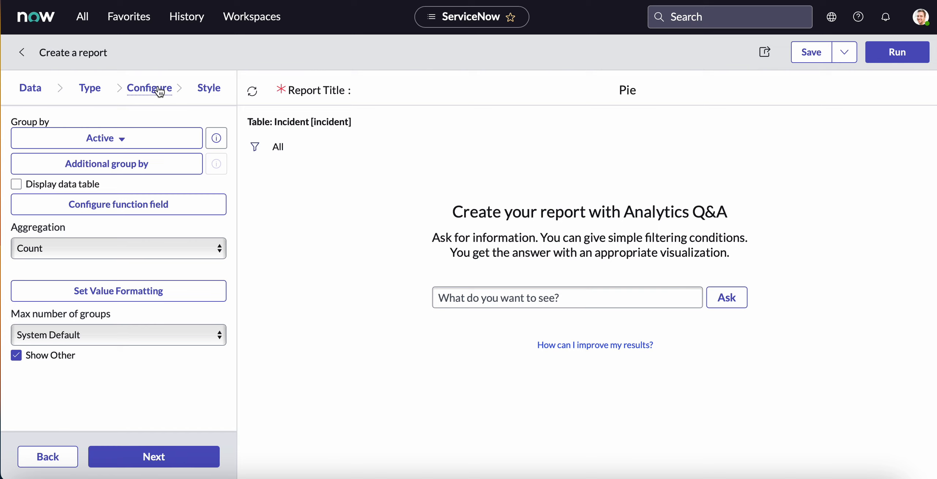
pyautogui.click(127, 143)
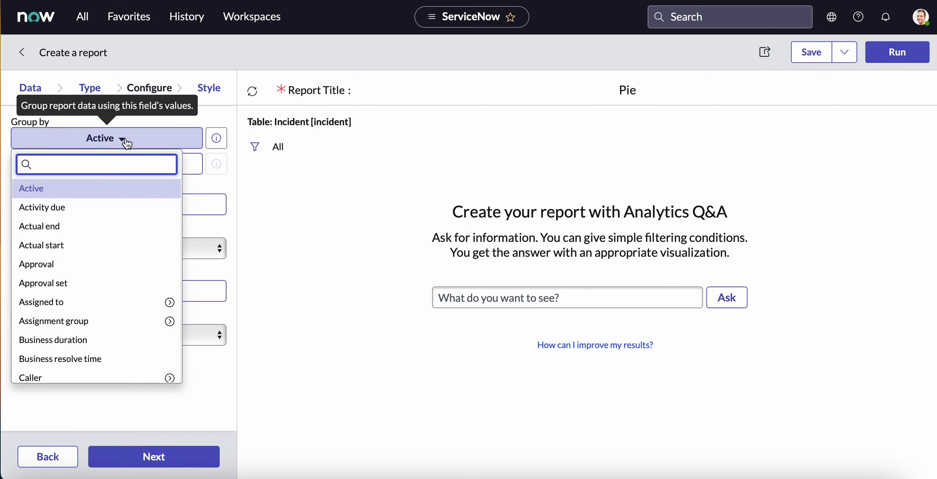
pyautogui.write('prio')
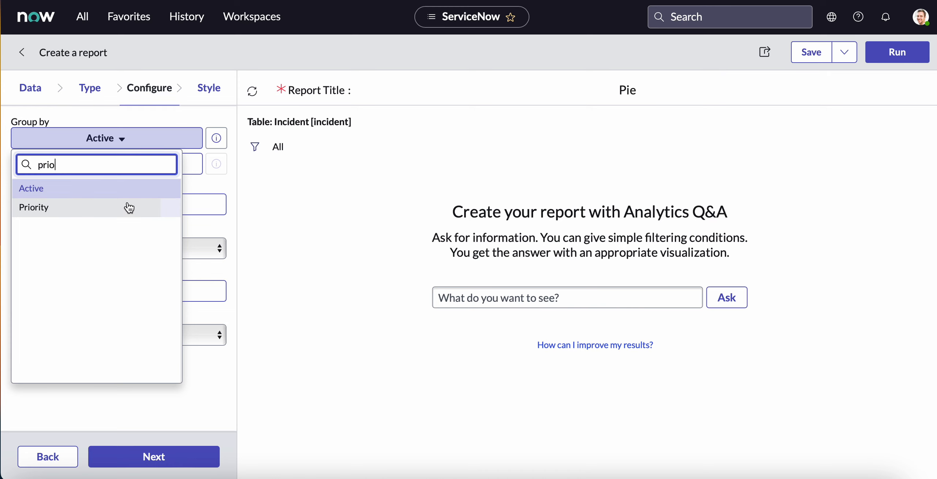
pyautogui.click(128, 207)
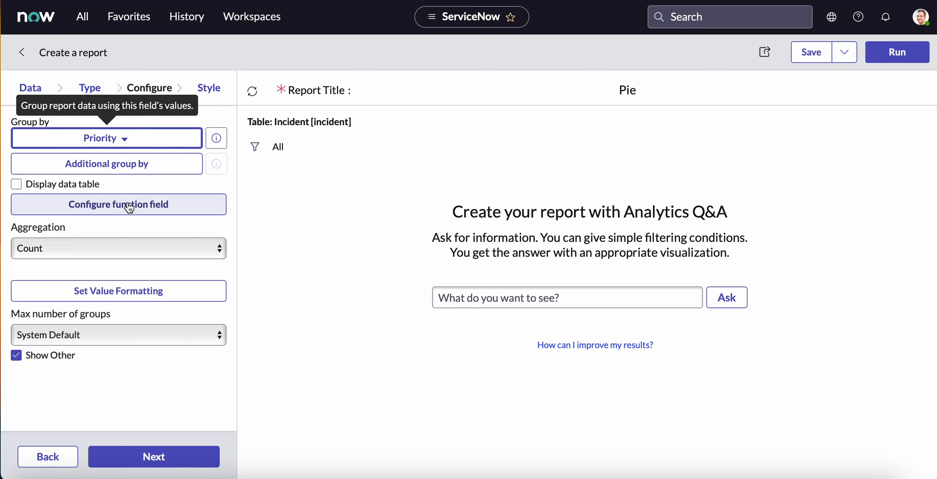
# Run the pie report and review the resulting incident chart by priority.
pyautogui.click(899, 57)
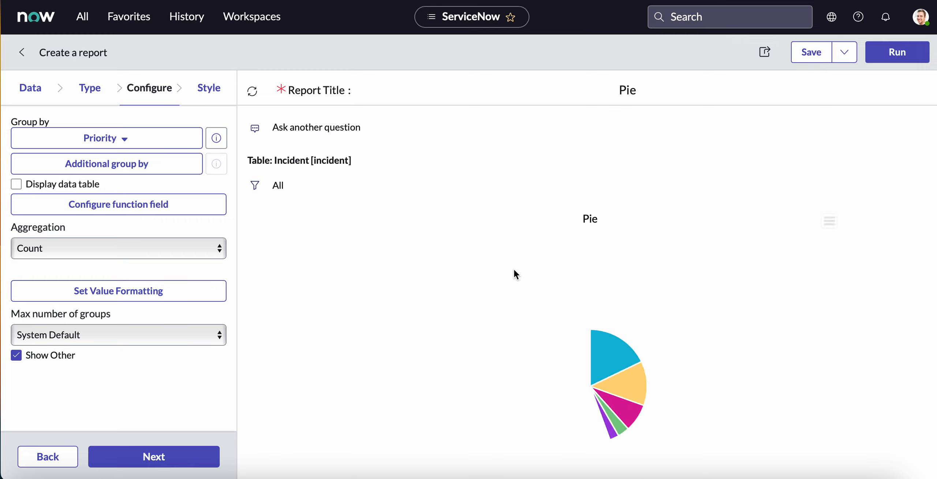
pyautogui.scroll(-3, 516, 275)
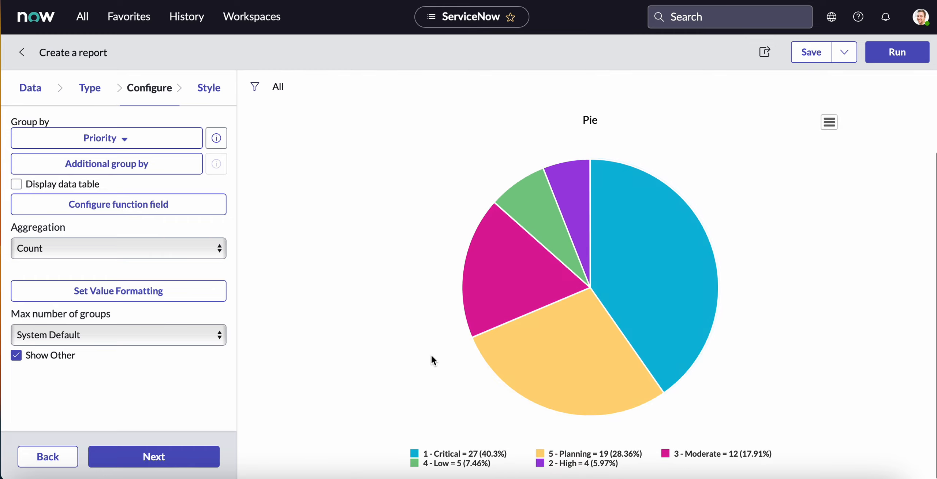
pyautogui.scroll(3, 433, 360)
# Add the condition Active is true to the pie report, rerun it and review the filtered chart.
pyautogui.click(255, 177)
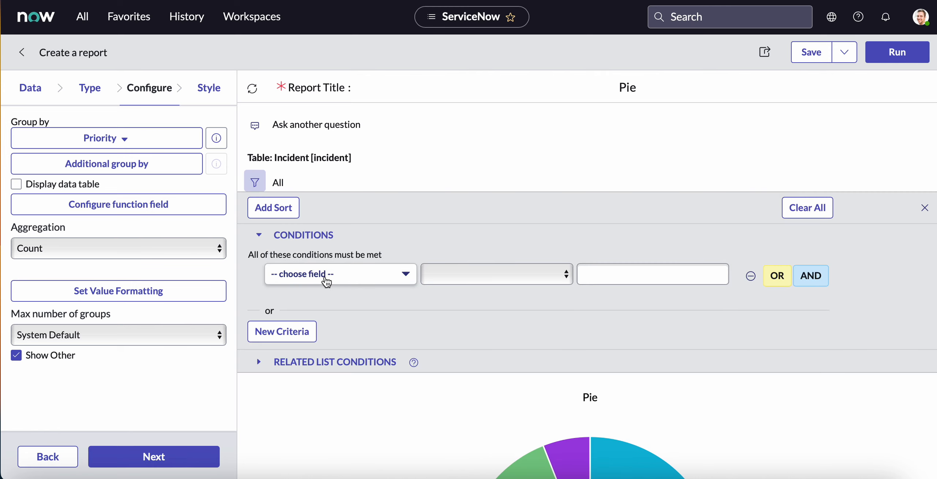
pyautogui.click(326, 278)
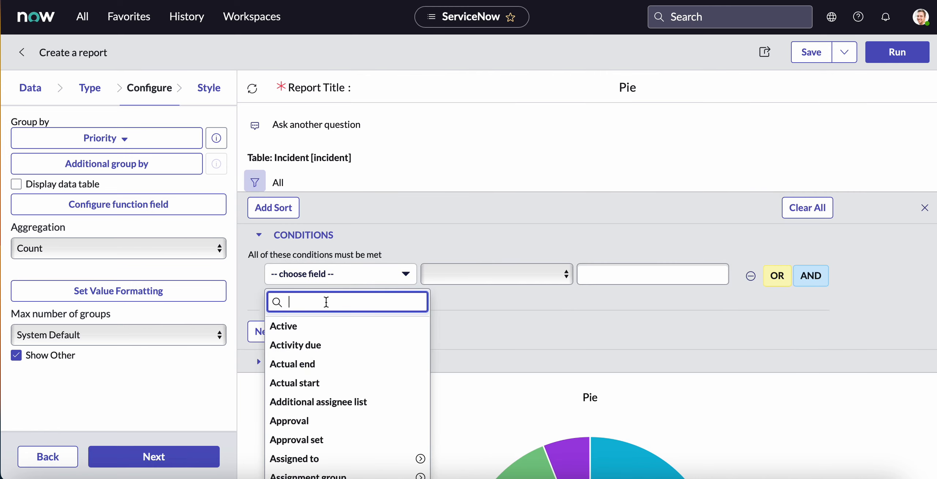
pyautogui.click(332, 328)
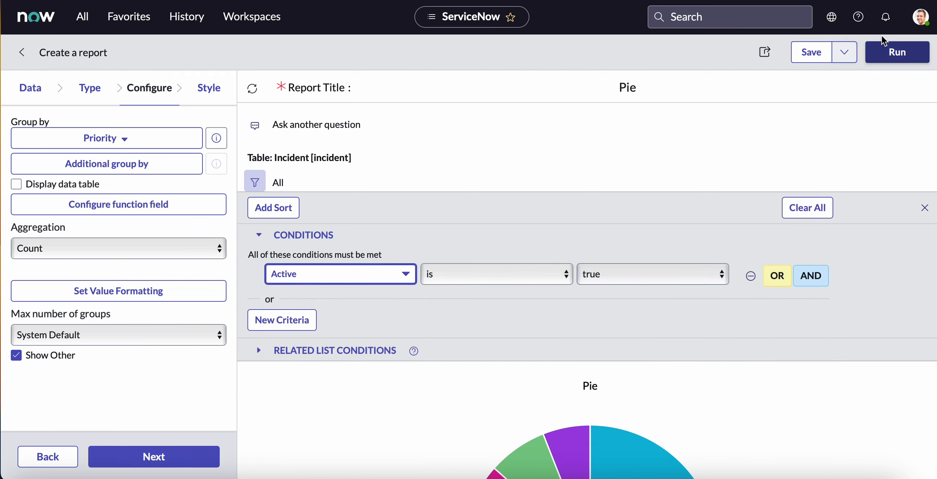
pyautogui.click(887, 63)
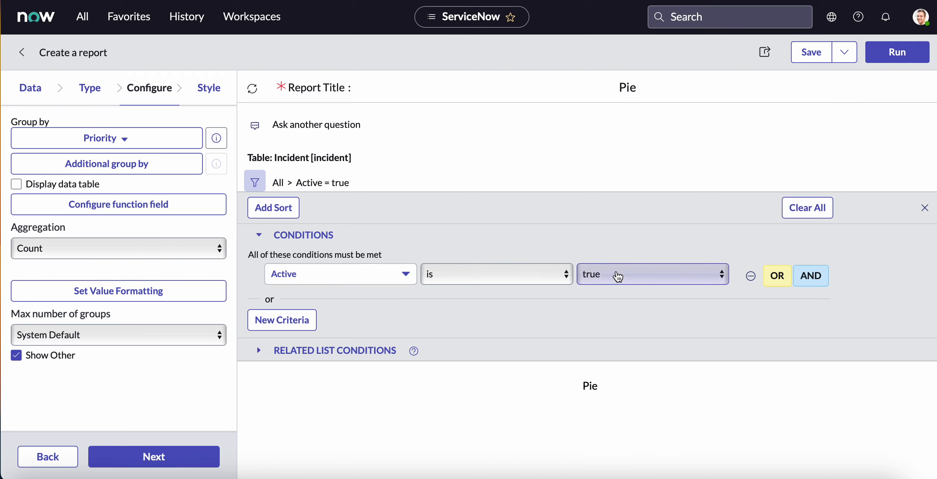
pyautogui.scroll(-5, 615, 274)
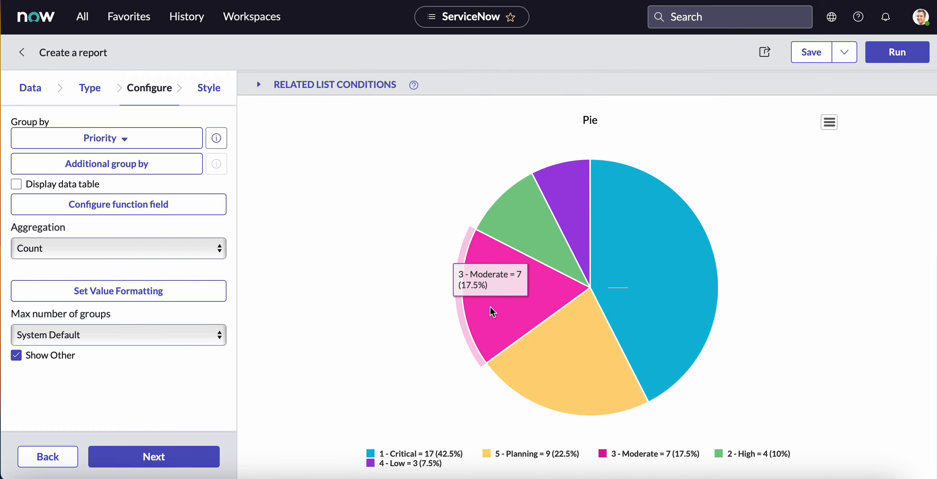
pyautogui.scroll(3, 319, 217)
pyautogui.scroll(2, 317, 220)
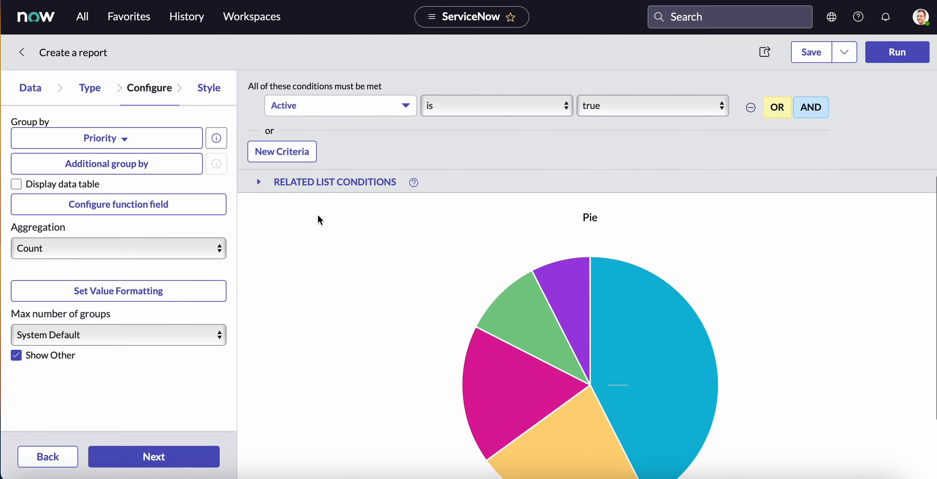
# Enable data labels in the pie report's style settings and rerun the report.
pyautogui.scroll(-5, 368, 243)
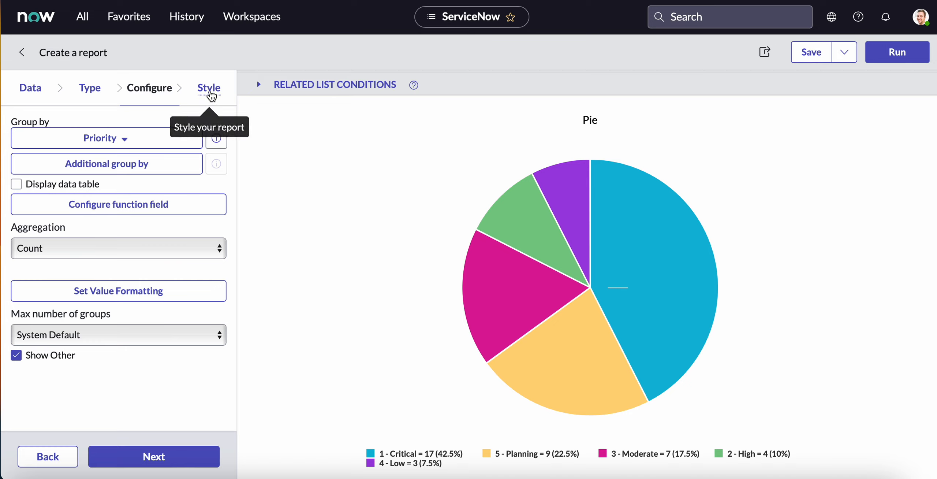
pyautogui.click(210, 88)
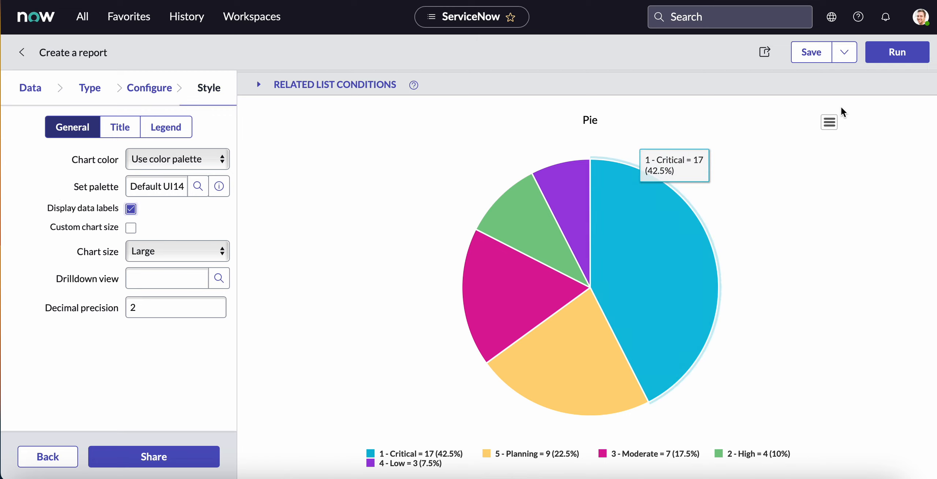
pyautogui.click(891, 55)
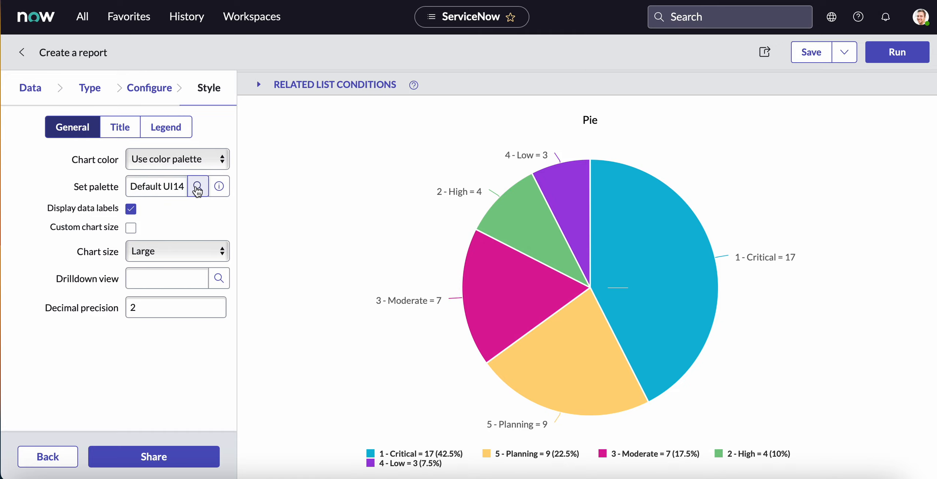
# Try the Greens dark to light (4) colour palette on the pie chart and rerun the report.
pyautogui.click(198, 186)
pyautogui.moveTo(125, 168); pyautogui.dragTo(179, 214)
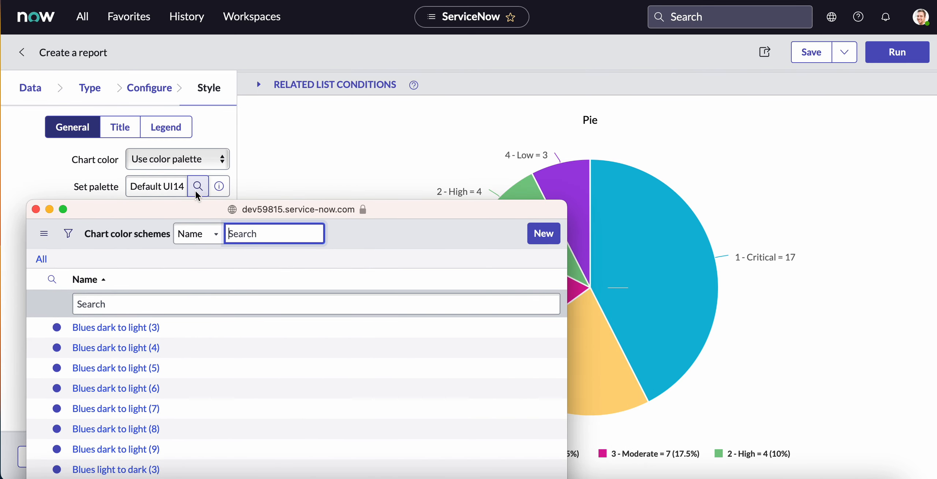
pyautogui.moveTo(203, 216); pyautogui.dragTo(175, 99)
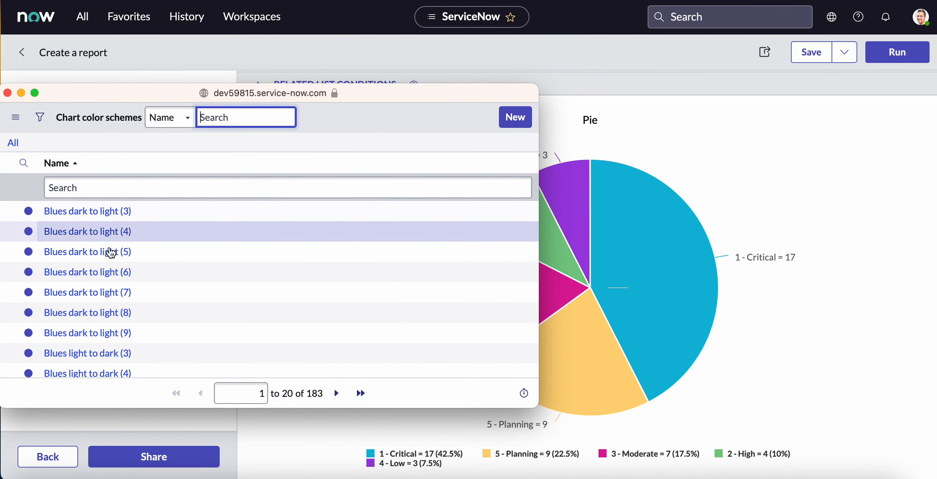
pyautogui.scroll(-3, 105, 260)
pyautogui.scroll(-3, 105, 260)
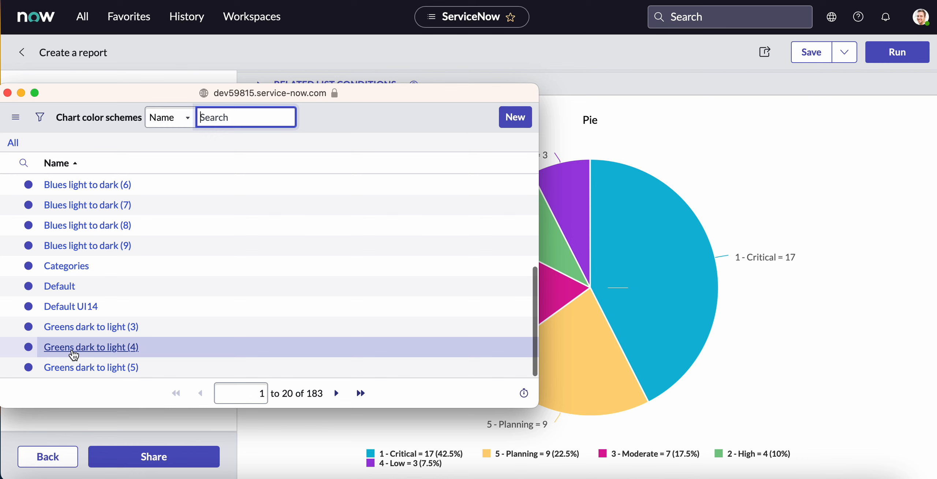
pyautogui.click(73, 347)
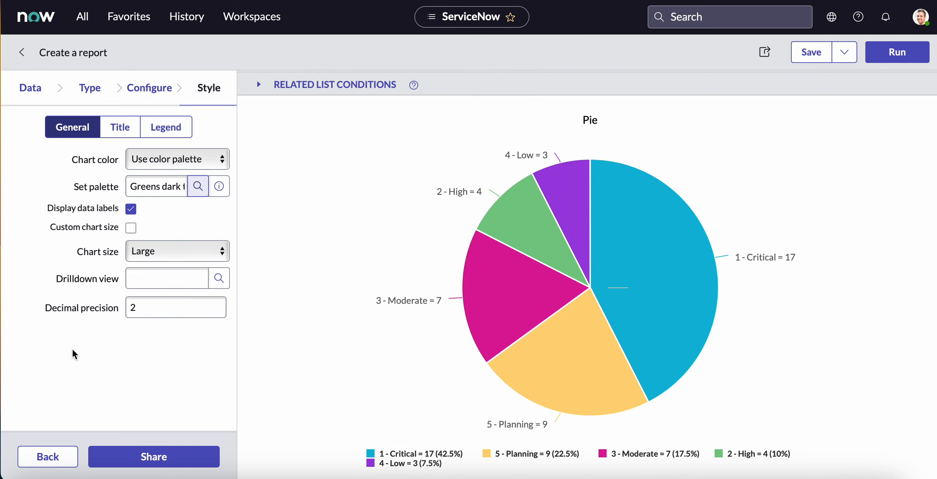
pyautogui.click(904, 55)
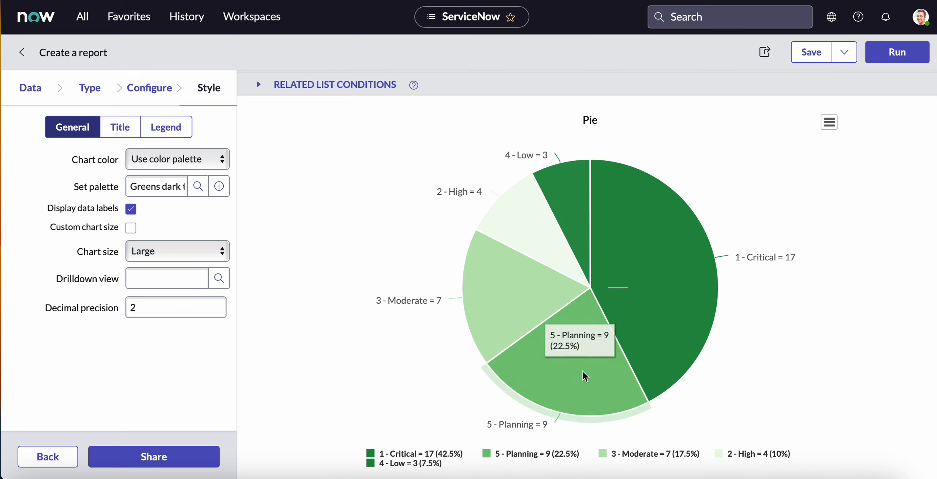
# Try the Blues dark to light (3) colour palette on the pie chart and rerun the report.
pyautogui.click(198, 186)
pyautogui.click(68, 289)
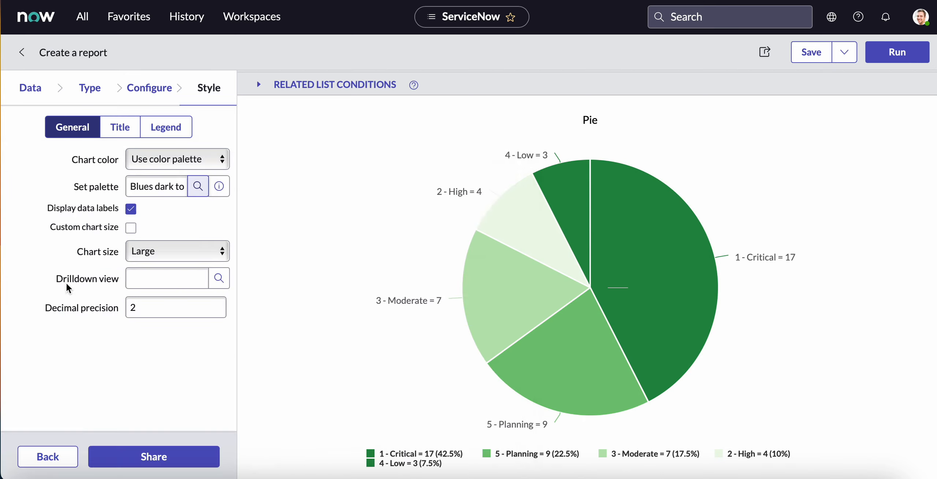
pyautogui.click(886, 53)
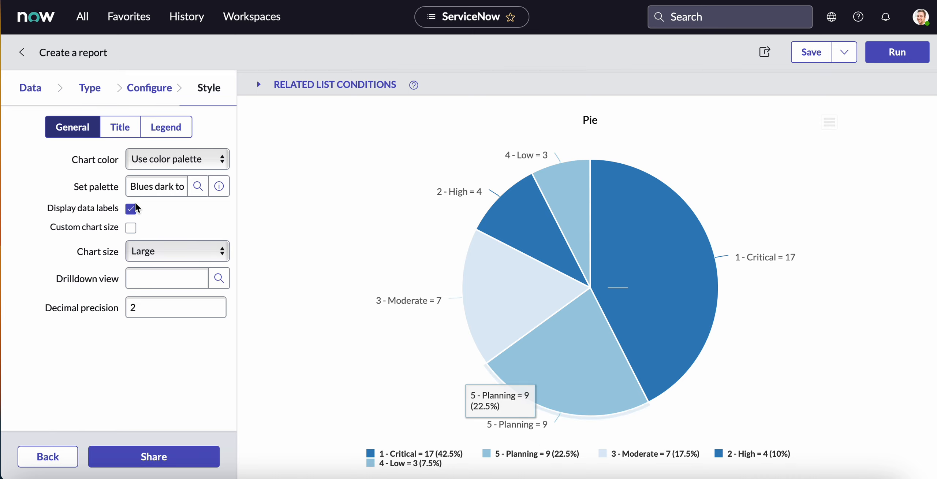
# Restore the pie chart's colour palette to Default UI14 and rerun the report.
pyautogui.click(198, 186)
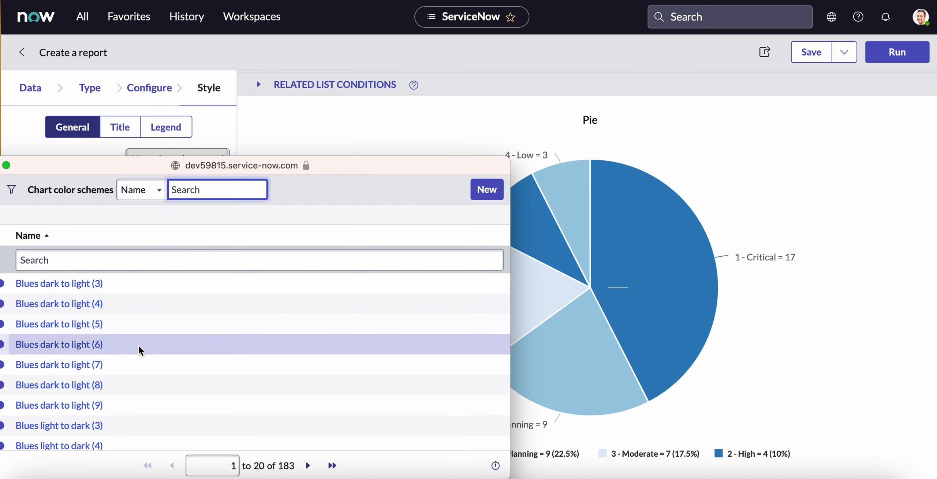
pyautogui.scroll(-6, 141, 351)
pyautogui.click(32, 358)
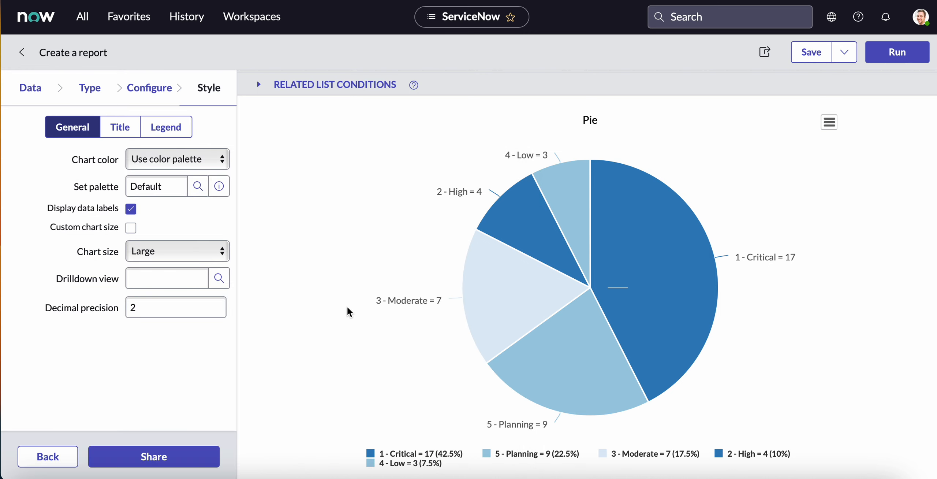
pyautogui.click(198, 187)
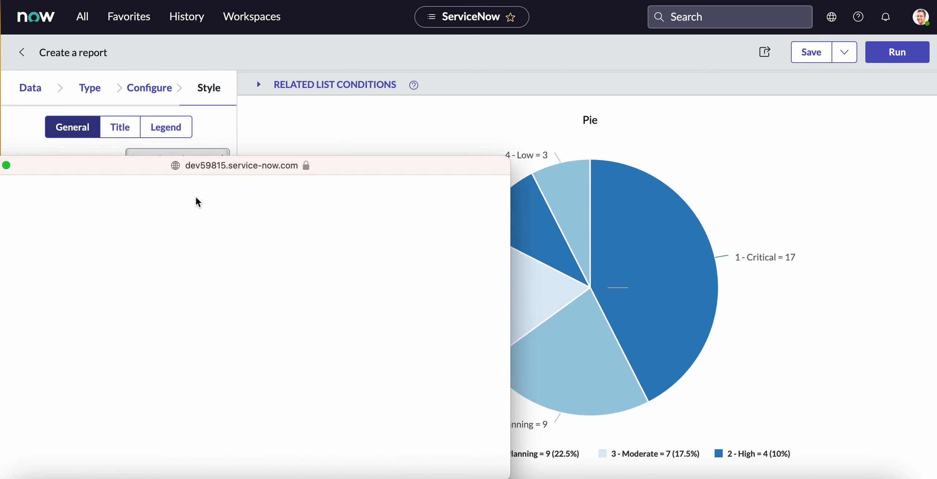
pyautogui.scroll(-10, 153, 343)
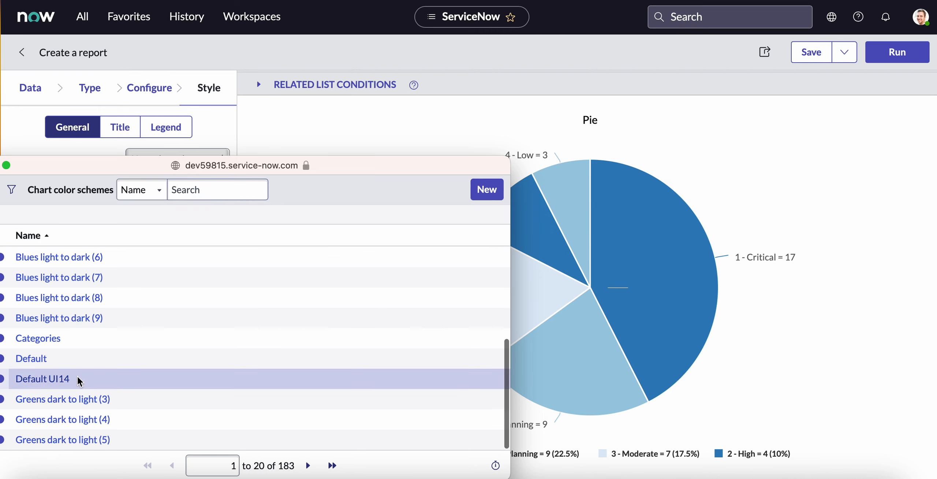
pyautogui.click(81, 379)
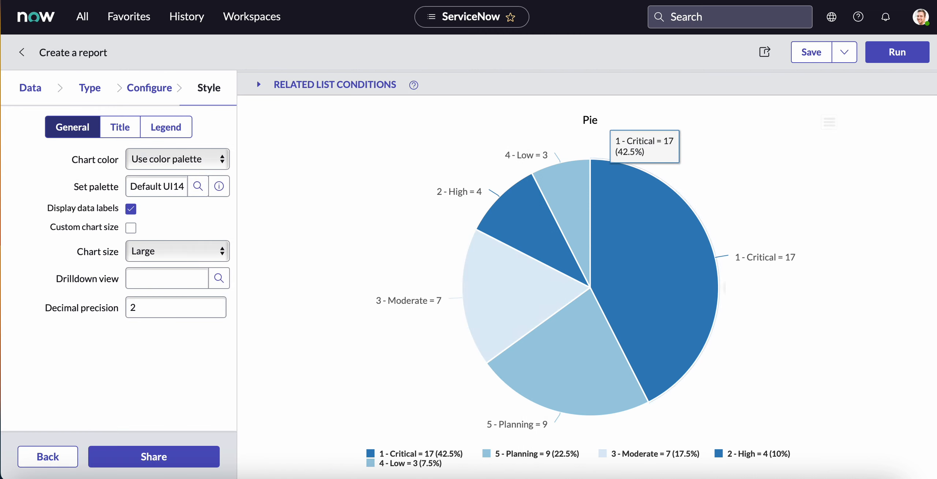
pyautogui.click(896, 52)
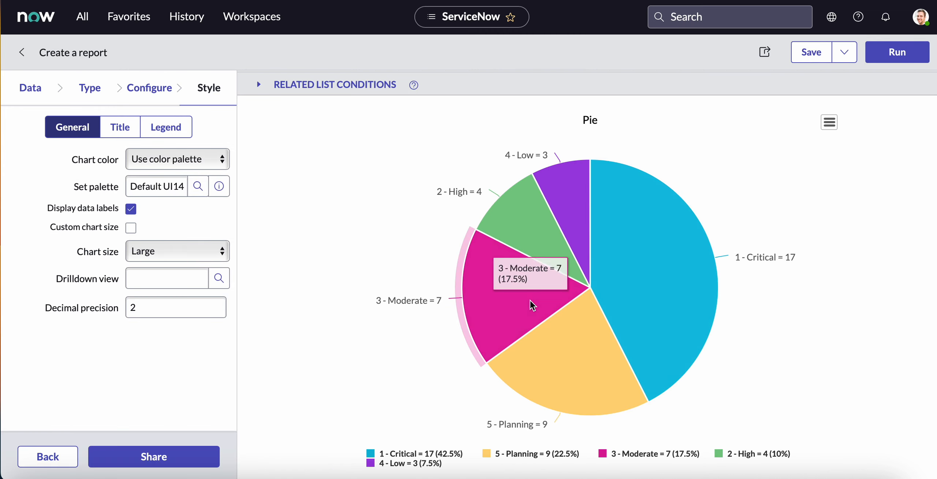
# Save the pie report and dismiss the notification.
pyautogui.moveTo(607, 345)
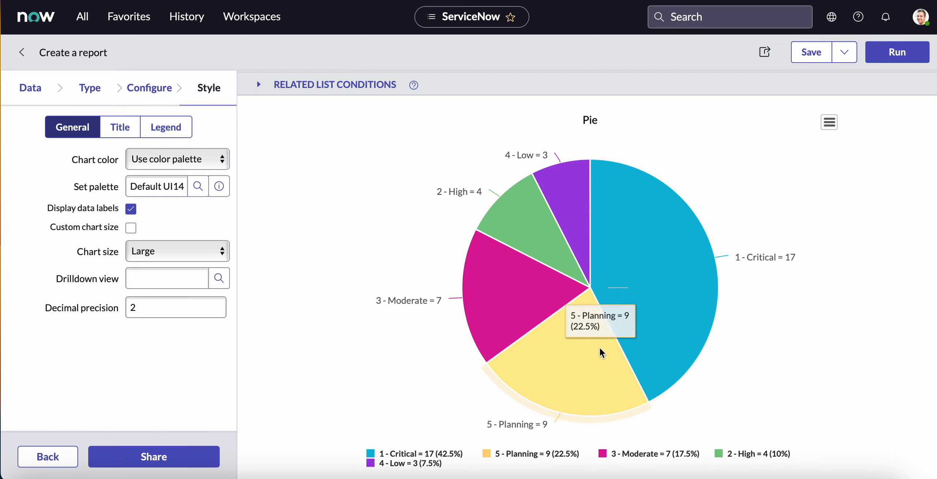
pyautogui.moveTo(719, 171)
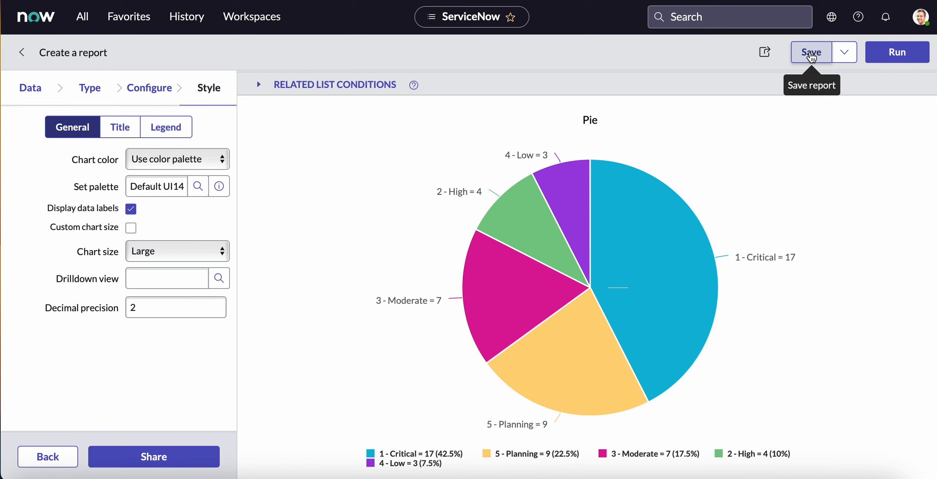
pyautogui.click(811, 53)
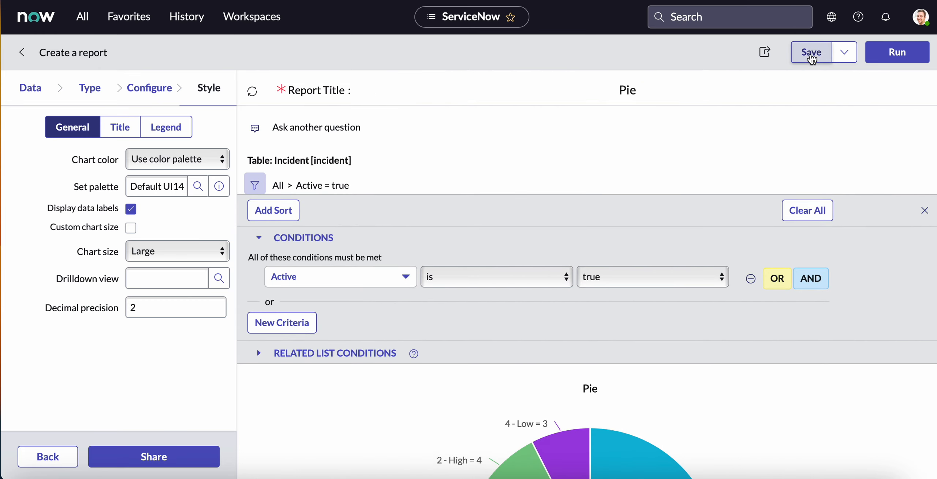
pyautogui.click(812, 55)
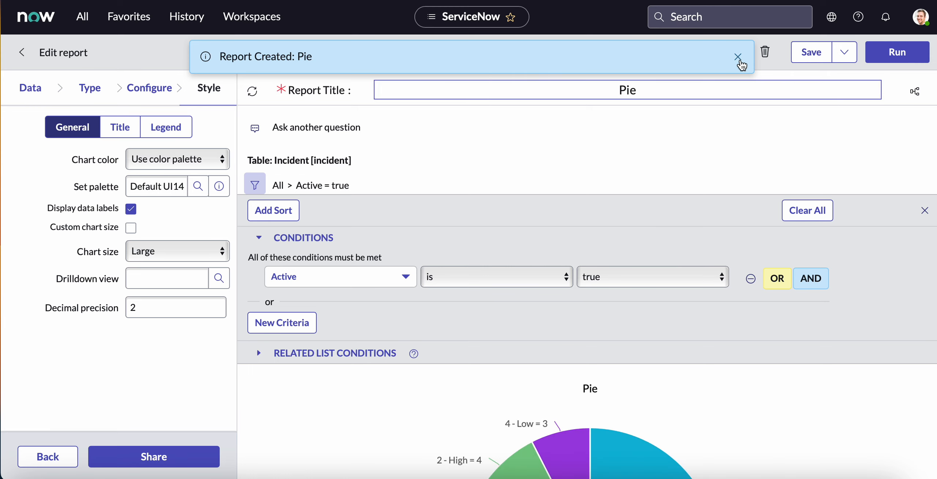
pyautogui.click(740, 62)
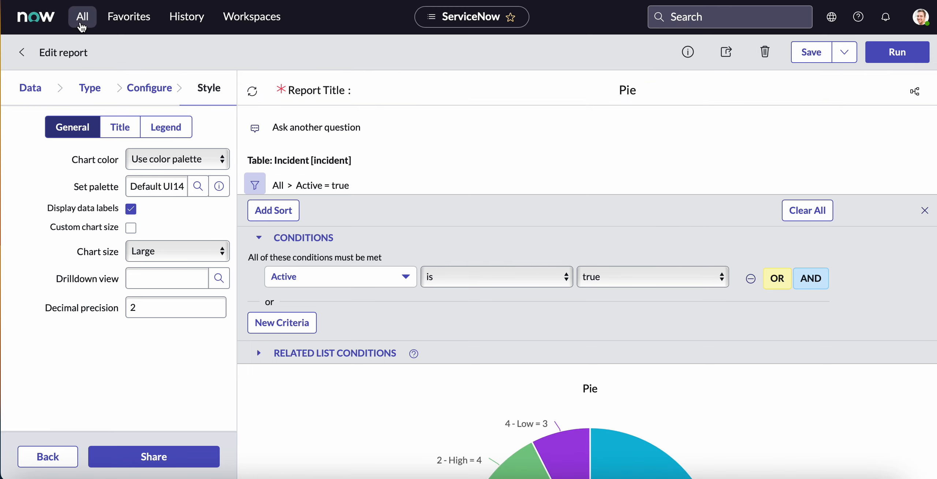
# Start a new report named Bubble with the Incident [incident] table as its source.
pyautogui.click(81, 17)
pyautogui.click(59, 234)
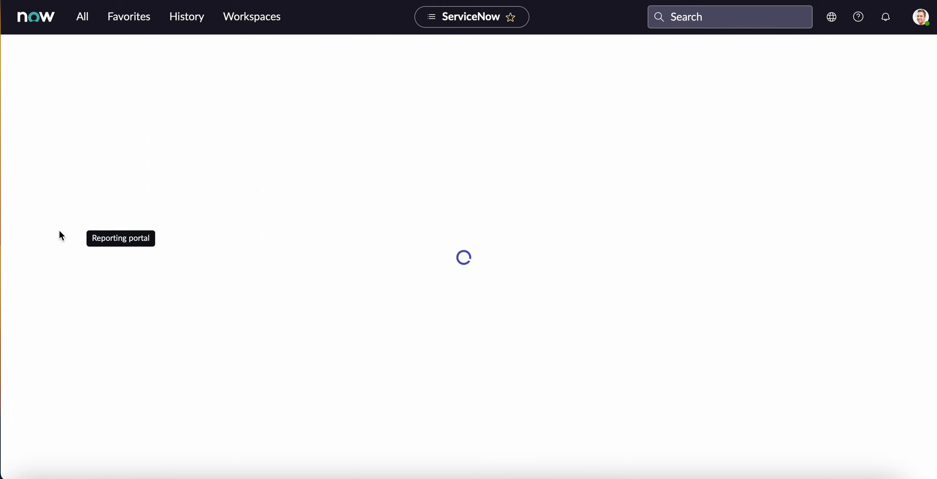
pyautogui.click(81, 16)
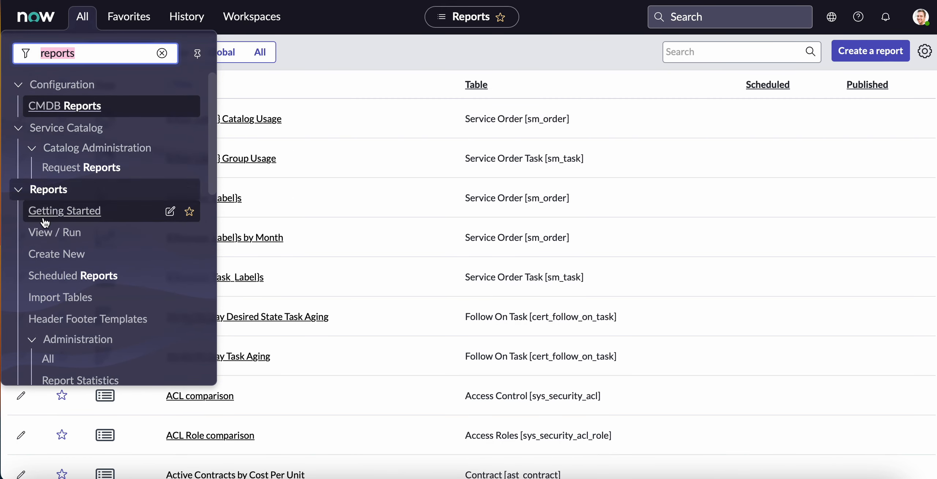
pyautogui.click(51, 254)
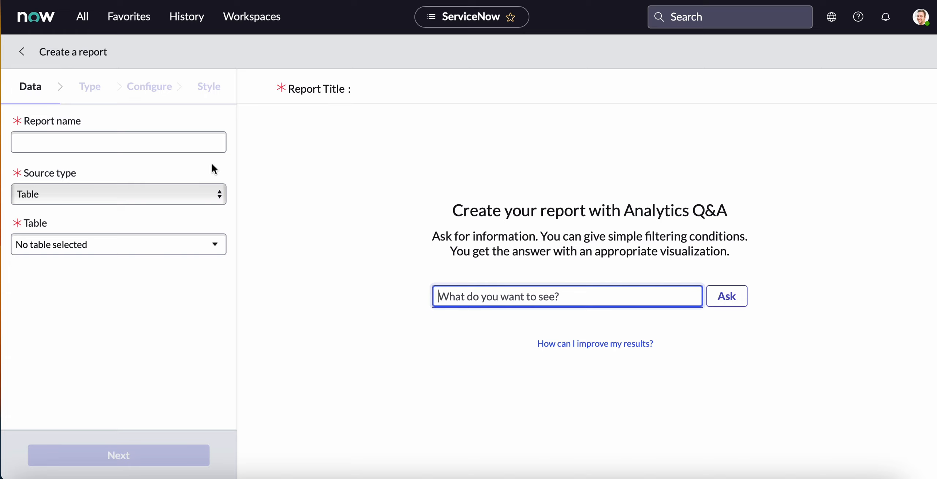
pyautogui.click(147, 144)
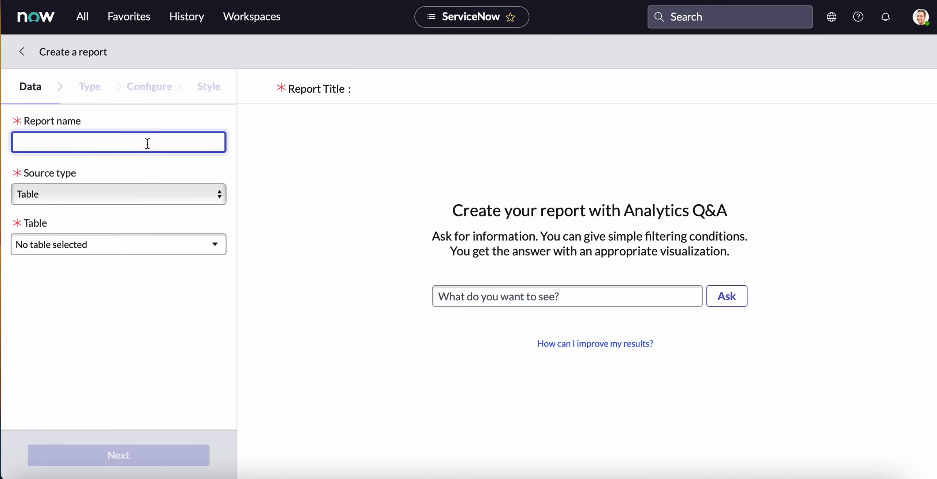
pyautogui.write('Bubble')
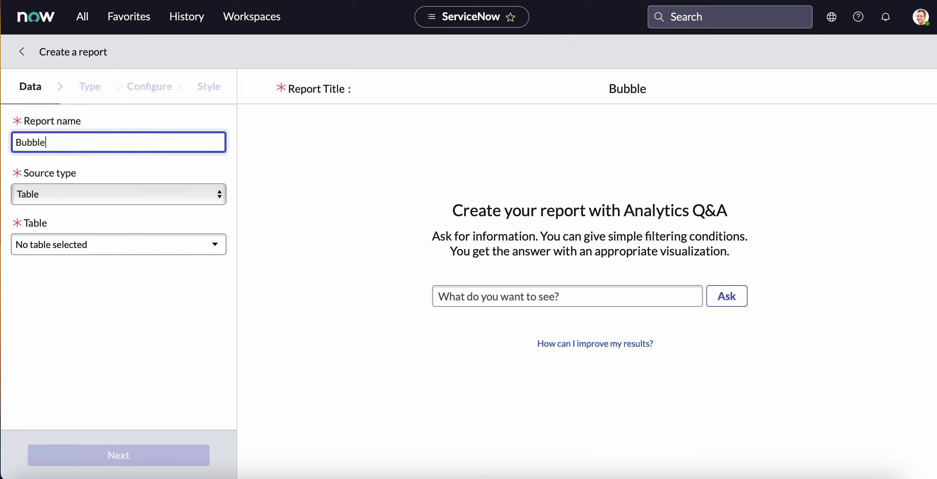
pyautogui.click(126, 242)
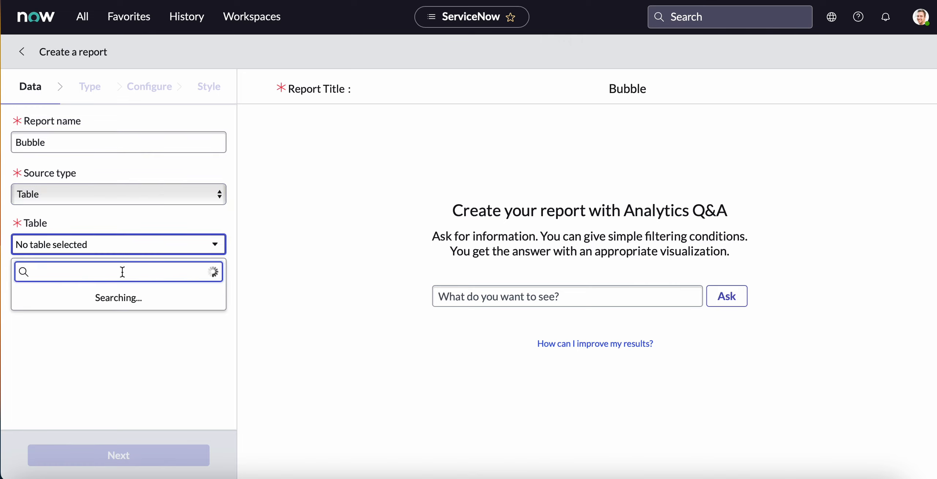
pyautogui.click(112, 310)
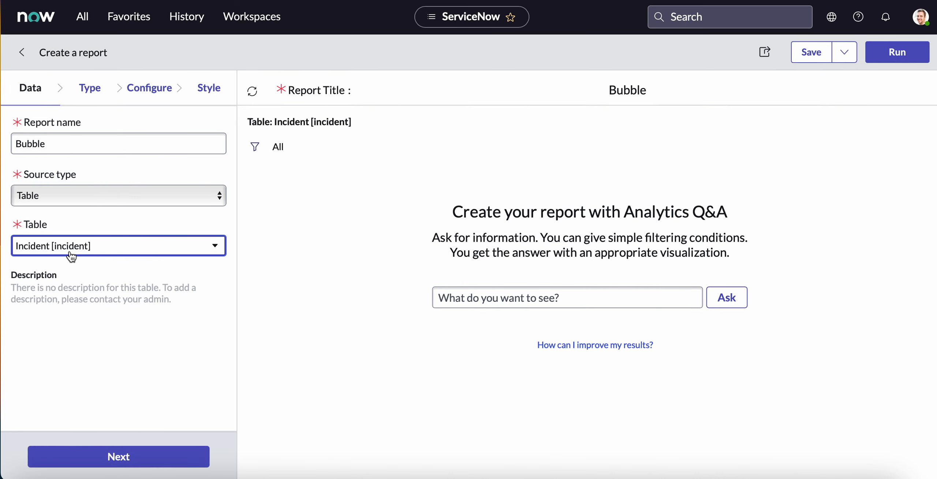
# Filter the visualizations for "bub" and choose Bubble as the report type.
pyautogui.click(92, 90)
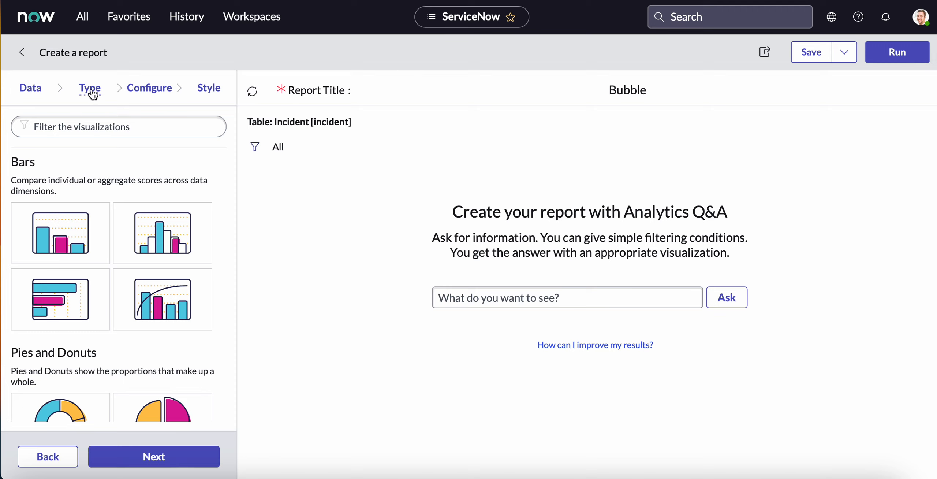
pyautogui.click(95, 128)
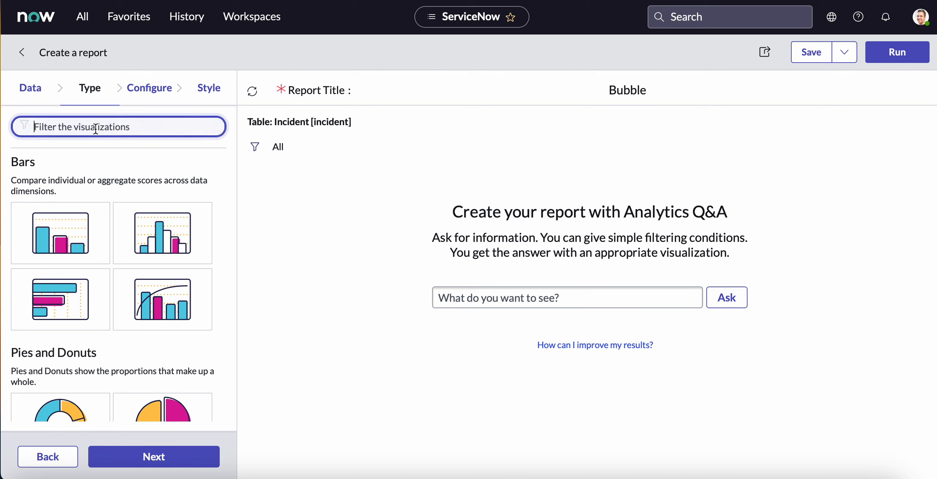
pyautogui.write('bub')
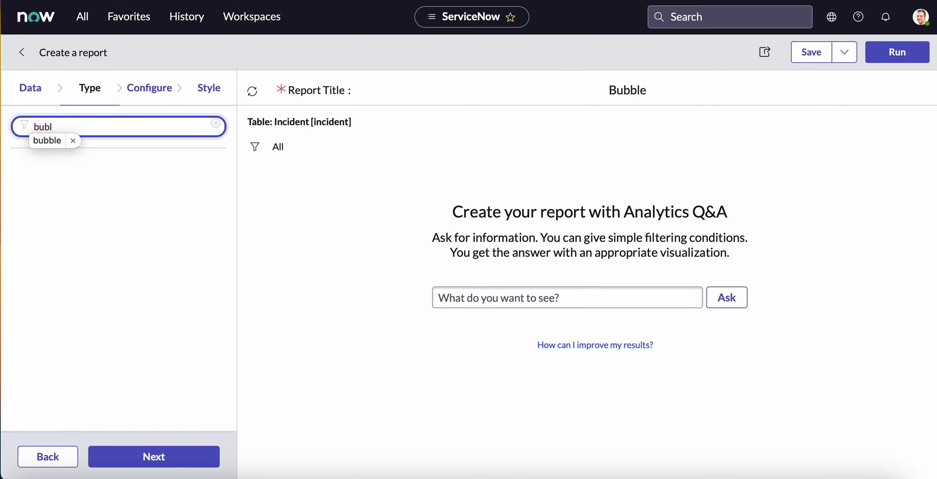
pyautogui.click(69, 222)
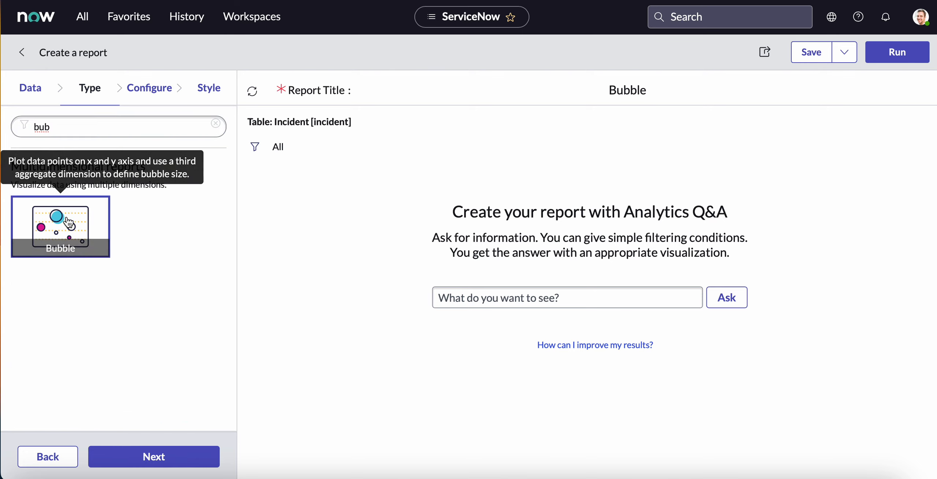
# Configure the bubble report to group by Assignment group and use State as its row field.
pyautogui.click(151, 93)
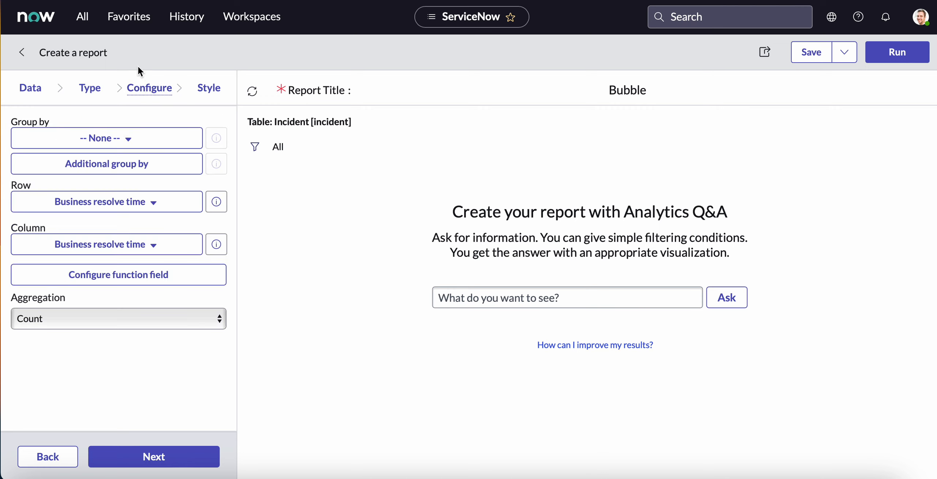
pyautogui.click(84, 139)
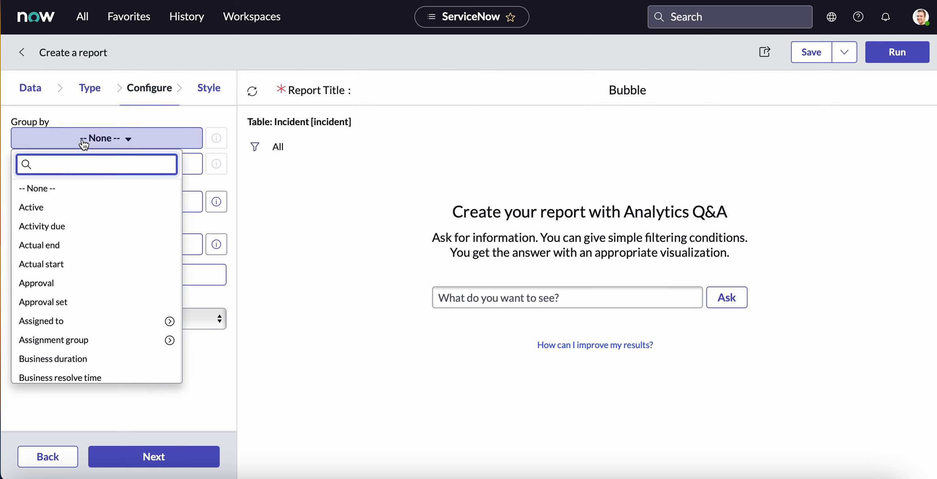
pyautogui.click(74, 344)
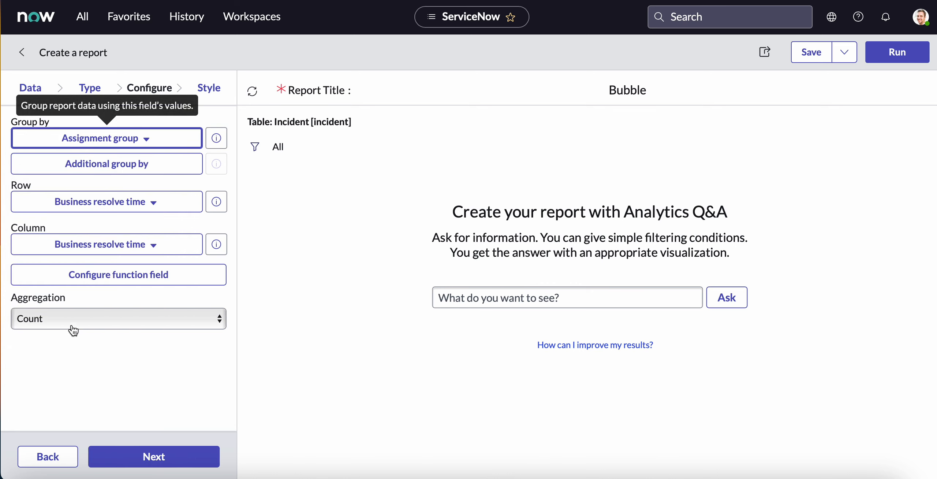
pyautogui.click(91, 201)
pyautogui.write('sta')
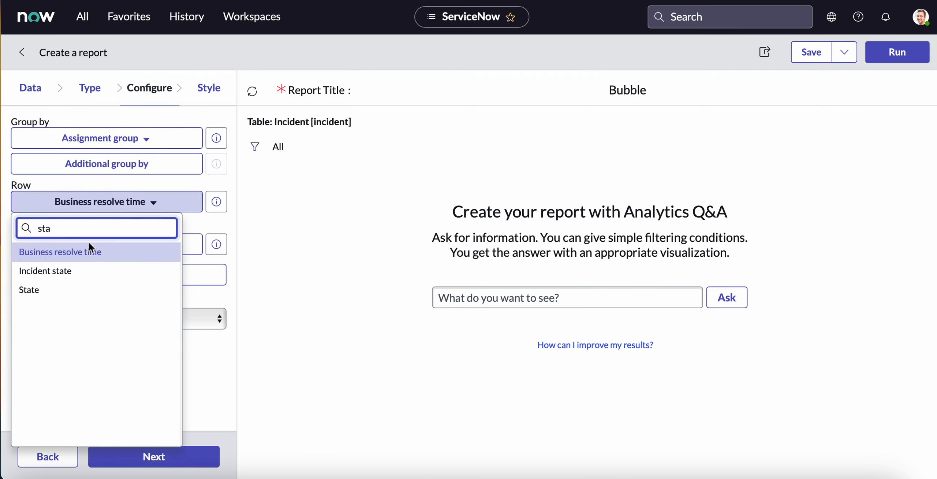
pyautogui.click(87, 289)
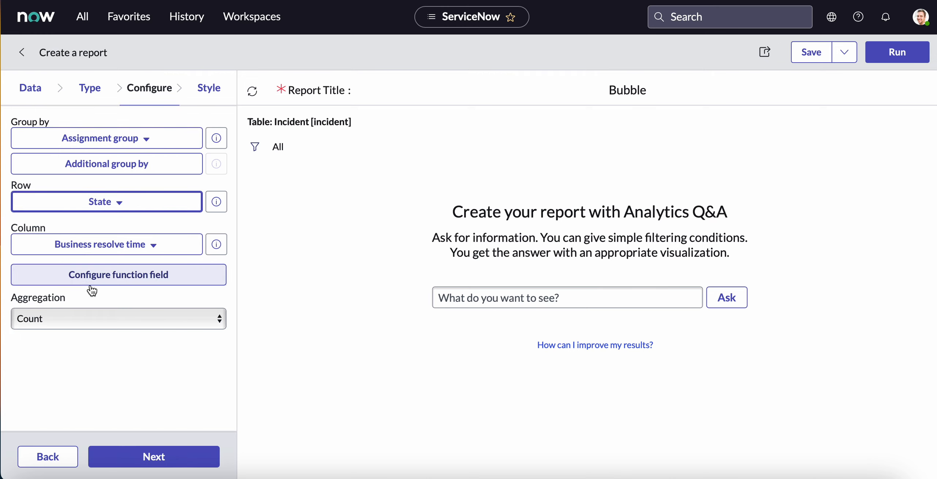
# Set the bubble report's column field to Priority and run the report to check the plotted bubbles.
pyautogui.click(101, 248)
pyautogui.write('pro')
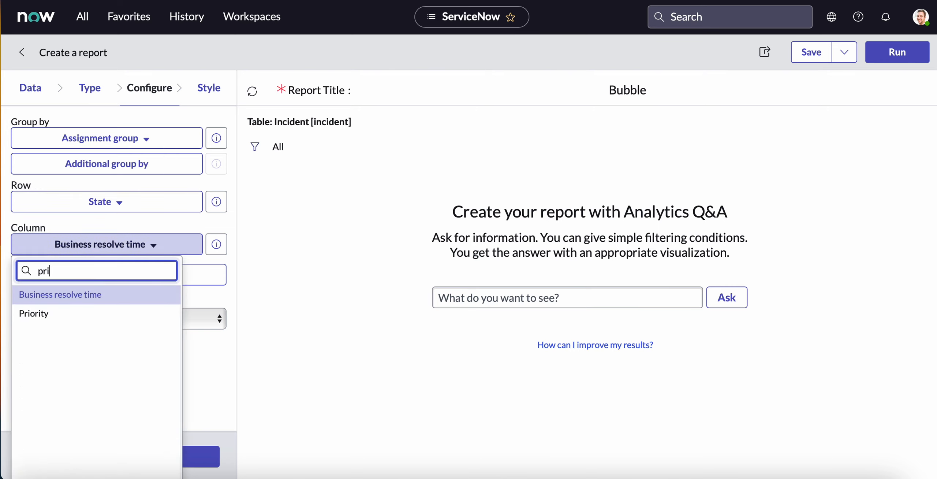
pyautogui.moveTo(106, 319)
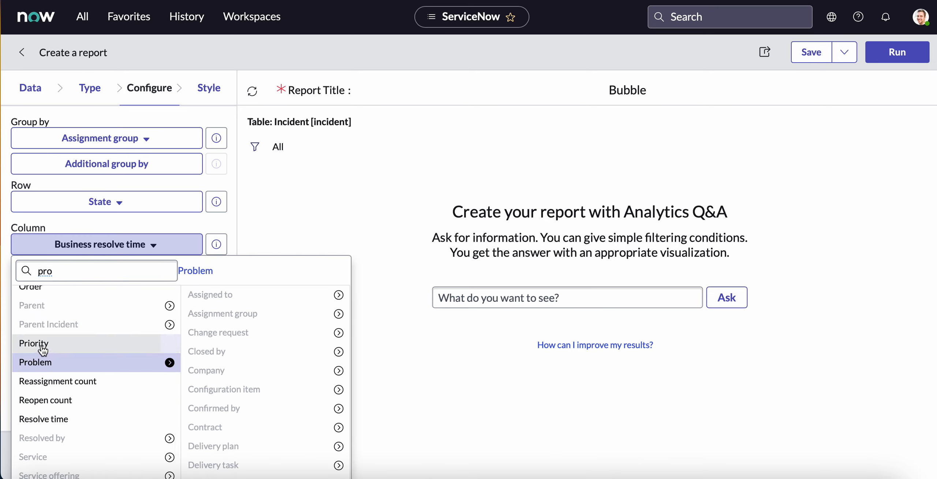
pyautogui.click(42, 344)
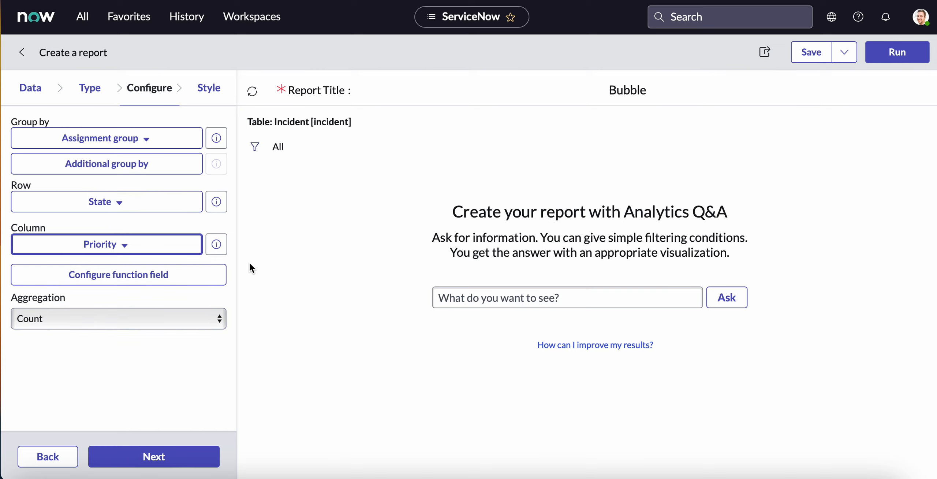
pyautogui.click(898, 55)
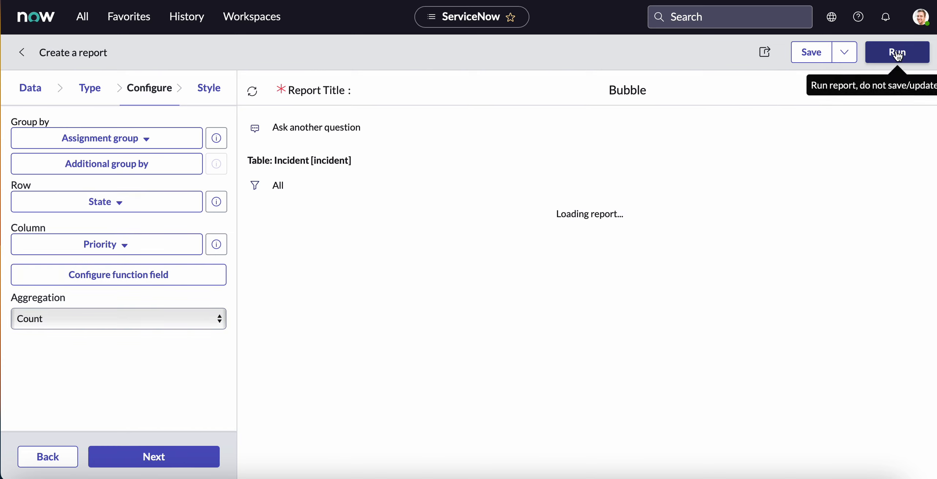
pyautogui.scroll(-3, 710, 262)
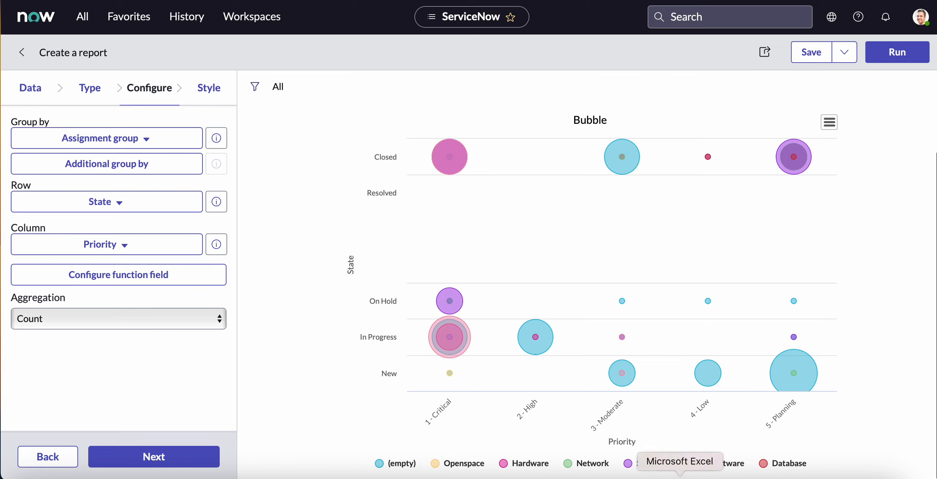
pyautogui.moveTo(457, 355)
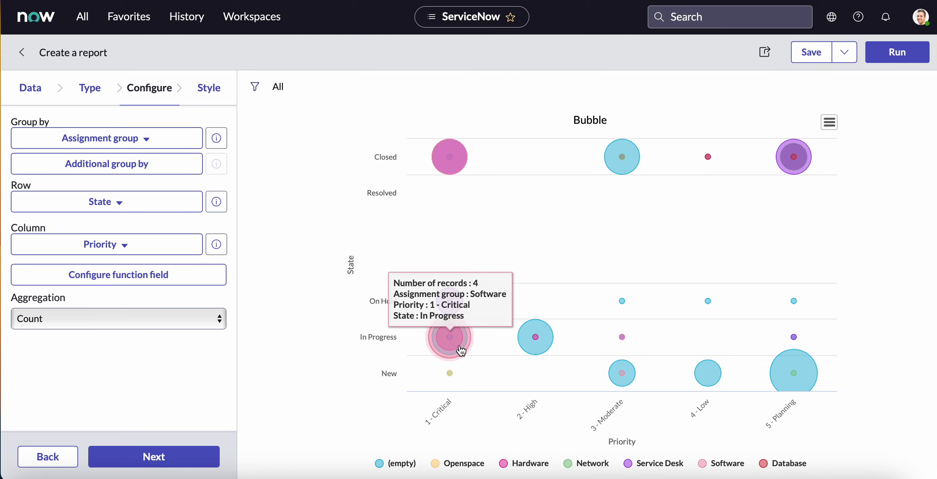
pyautogui.scroll(3, 463, 355)
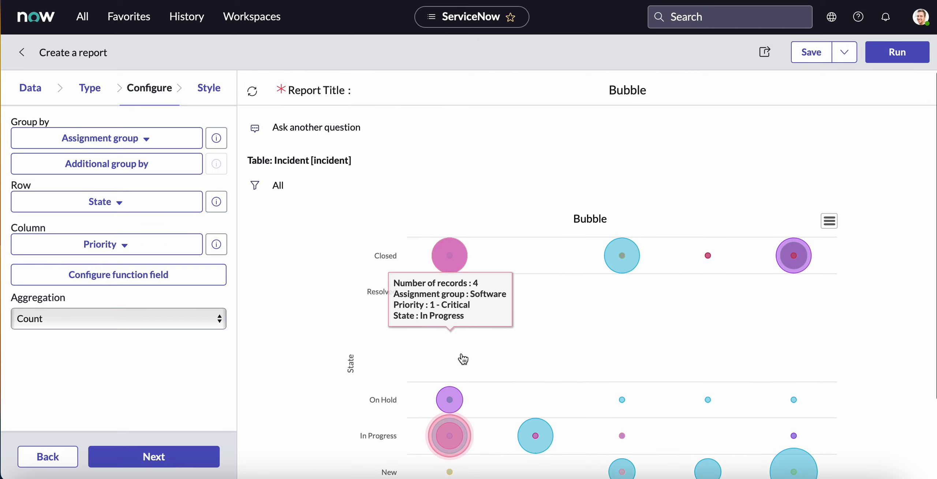
# Filter the bubble report to incidents whose Assignment group is not empty and rerun it.
pyautogui.click(254, 185)
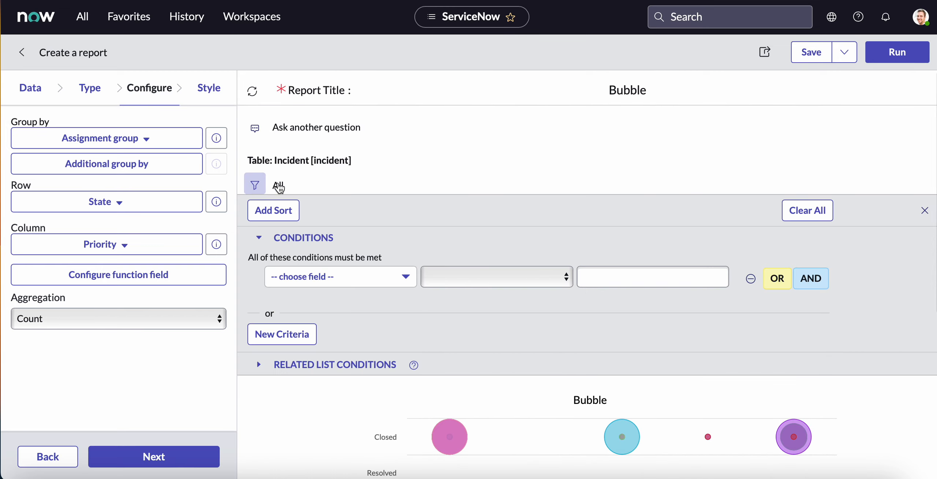
pyautogui.click(352, 275)
pyautogui.write('assig')
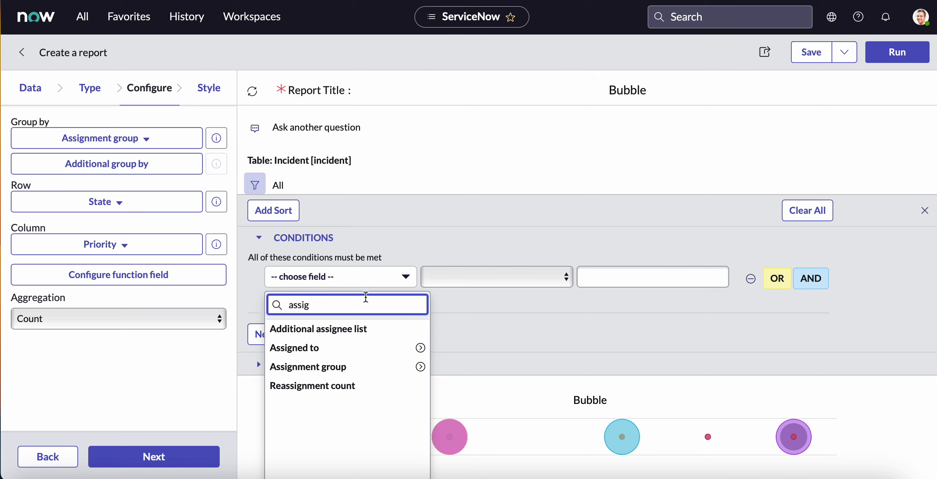
pyautogui.click(353, 367)
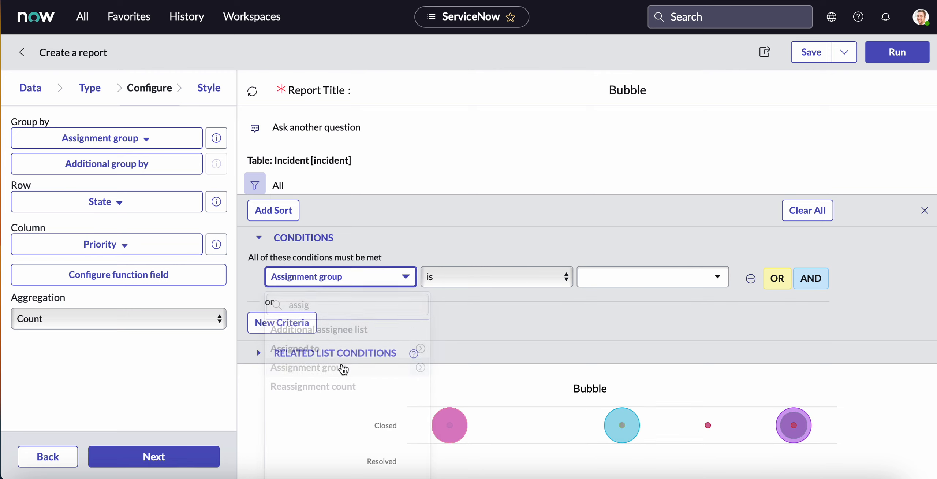
pyautogui.click(470, 276)
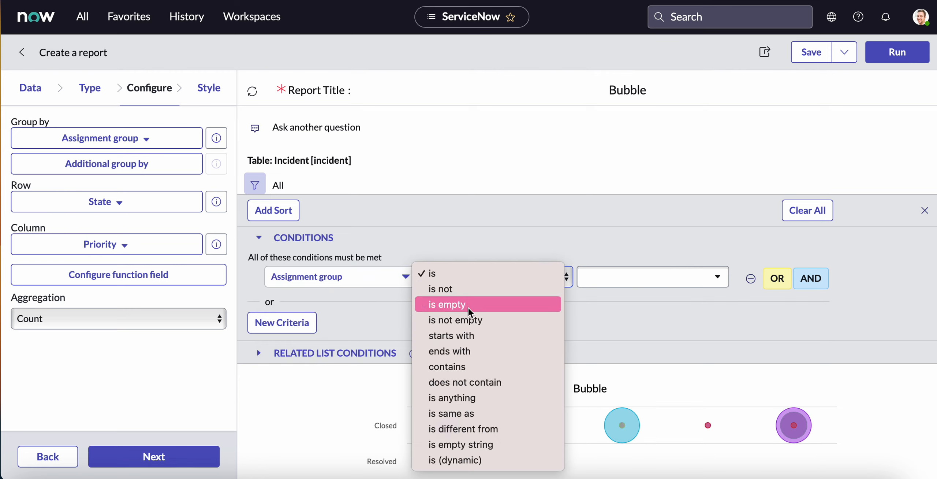
pyautogui.click(472, 321)
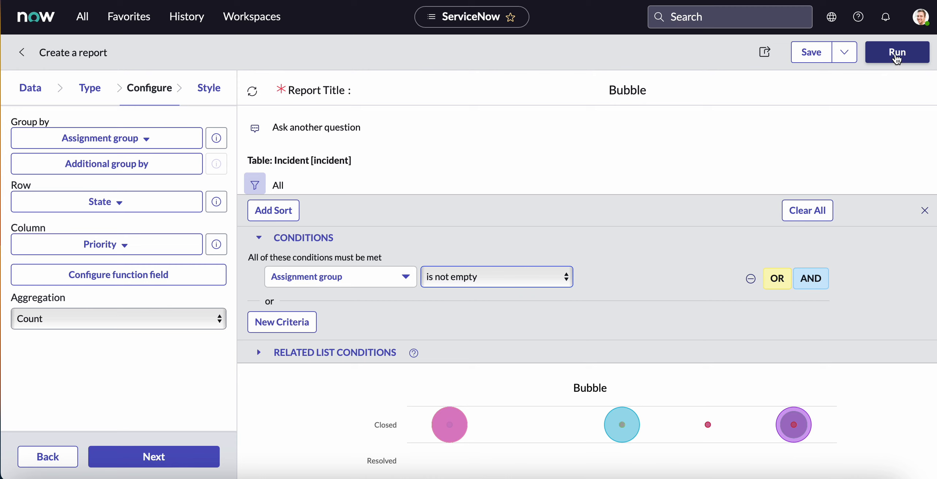
pyautogui.click(897, 53)
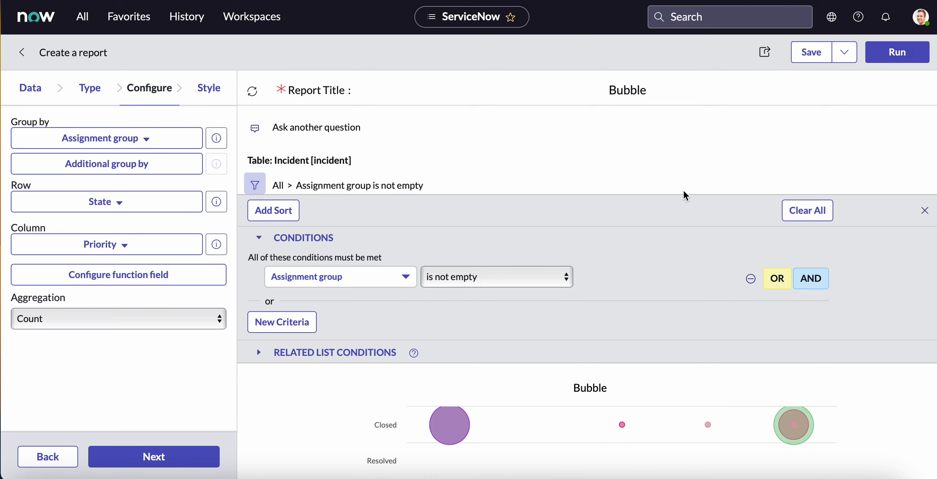
# Add an AND condition that Active is true to the report filter, rerun it and review the chart.
pyautogui.scroll(-3, 684, 194)
pyautogui.click(810, 198)
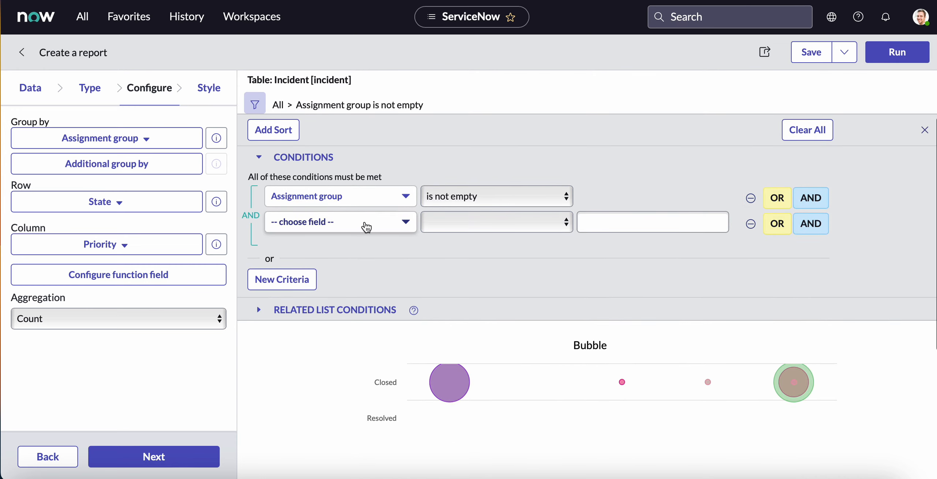
pyautogui.click(366, 222)
pyautogui.click(325, 274)
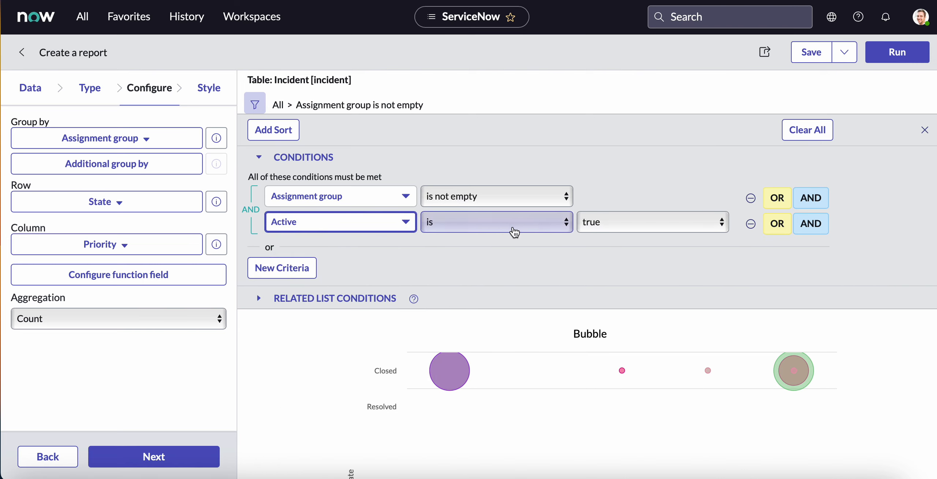
pyautogui.click(911, 55)
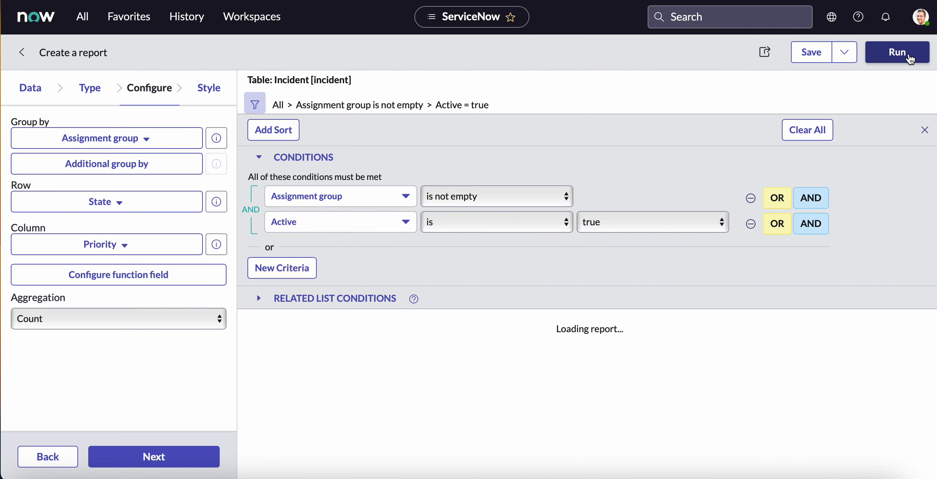
pyautogui.scroll(-1, 743, 311)
pyautogui.scroll(-5, 743, 311)
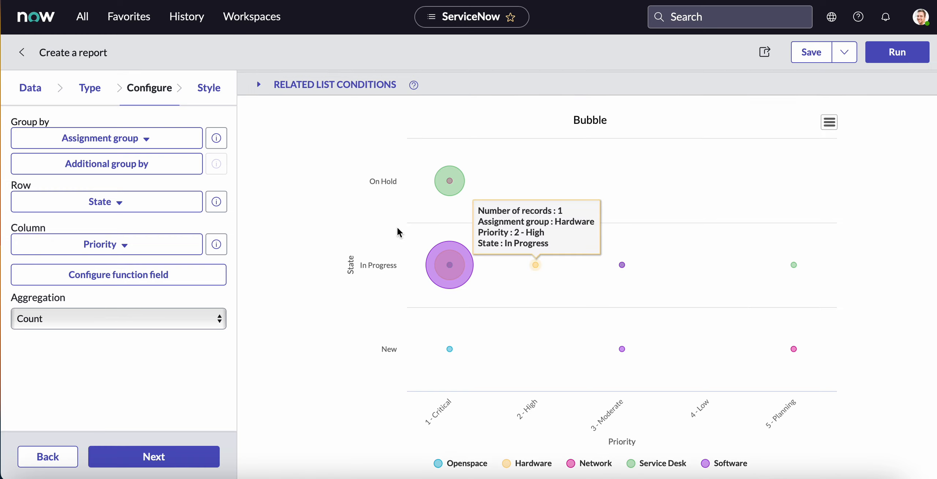
pyautogui.moveTo(439, 279)
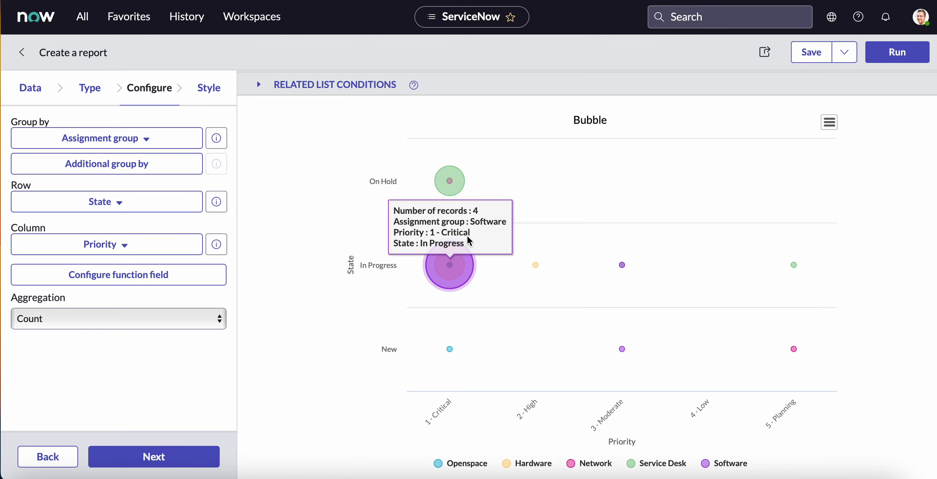
pyautogui.scroll(8, 639, 157)
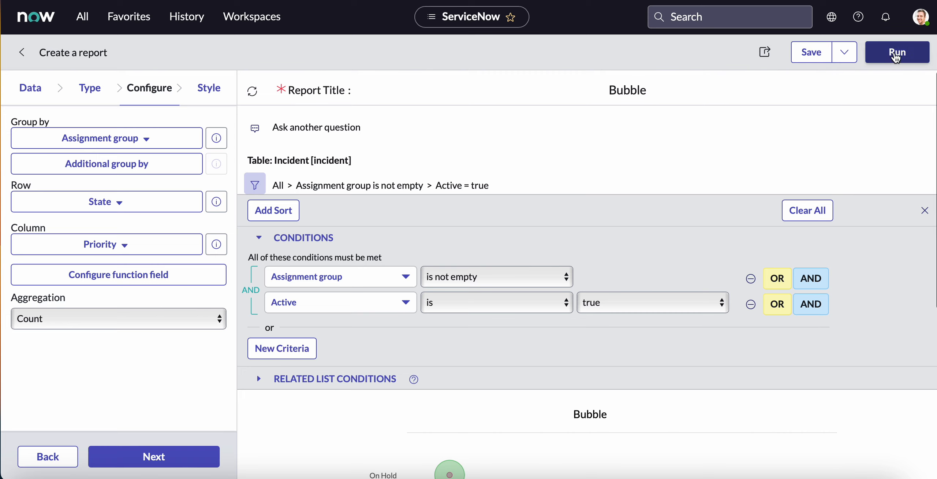
# Save the Bubble report and start creating a new report.
pyautogui.click(812, 54)
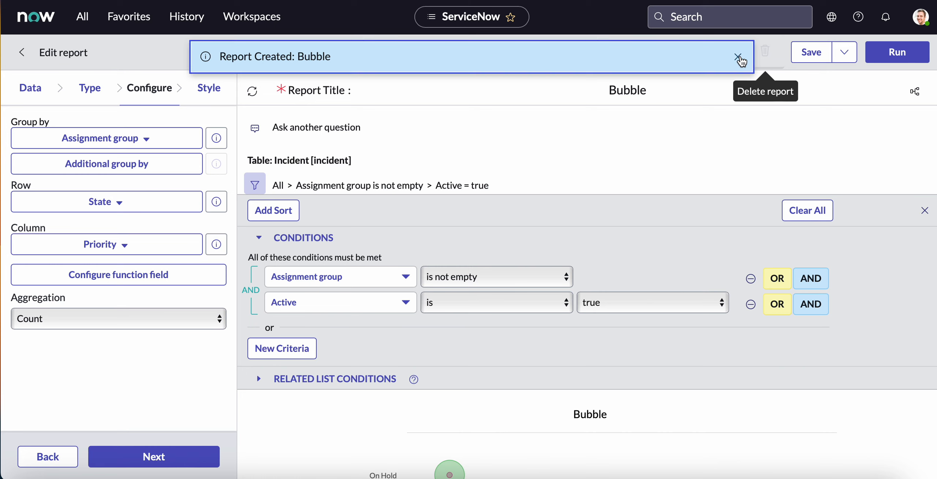
pyautogui.click(739, 57)
pyautogui.click(83, 18)
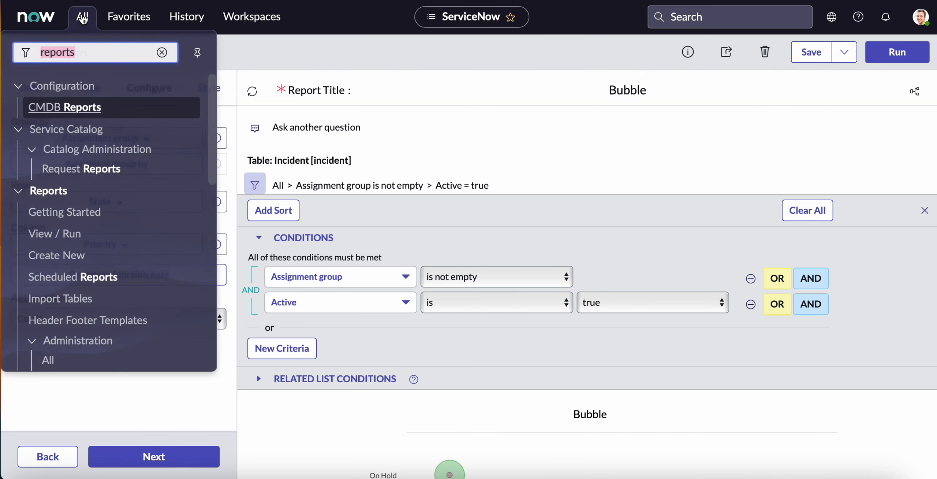
pyautogui.click(62, 259)
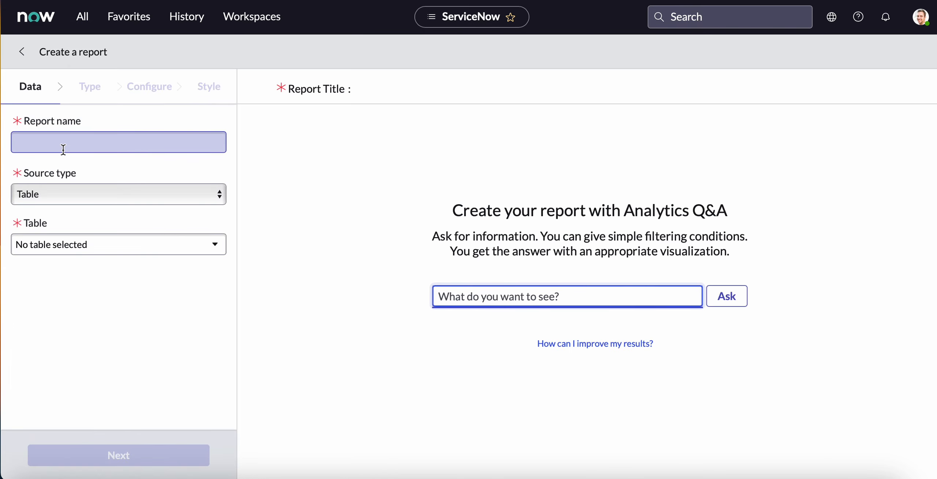
# Name the new report Heatmap and use the Incident [incident] table as its source.
pyautogui.click(61, 142)
pyautogui.write('Heatmap')
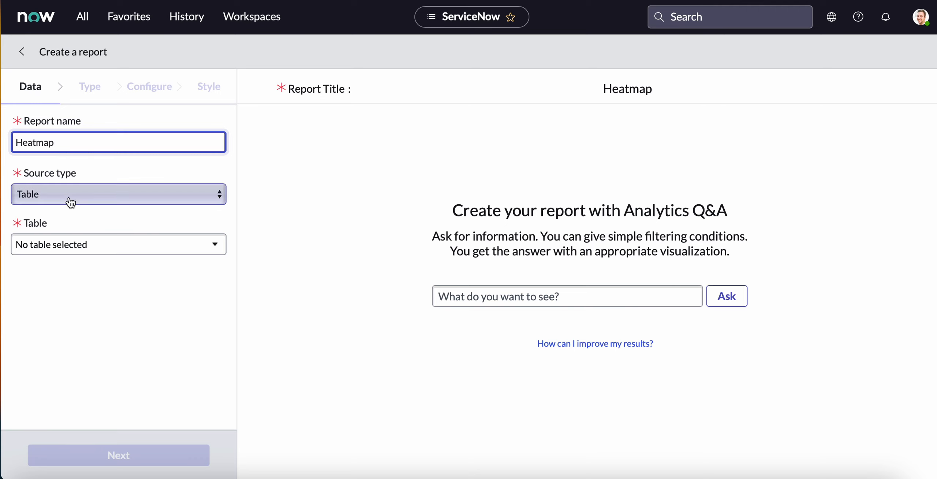
pyautogui.click(62, 244)
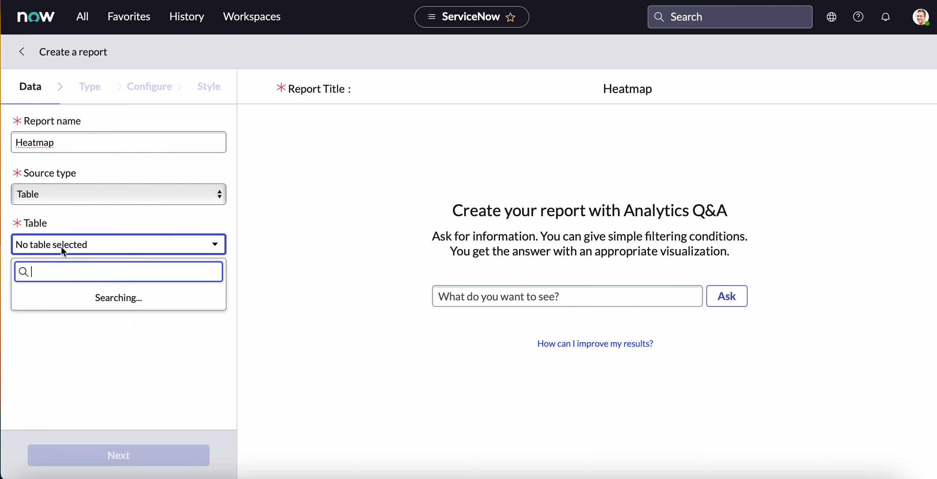
pyautogui.click(78, 311)
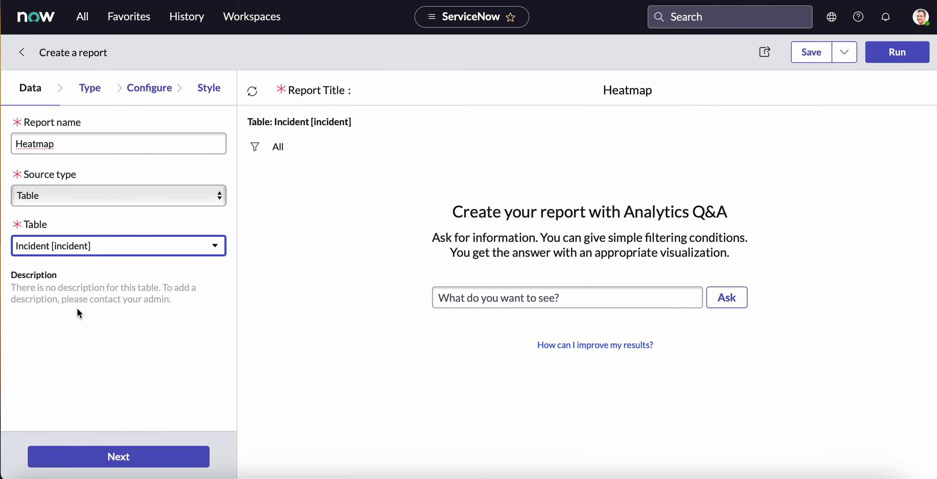
# Filter the visualizations for "heat" and choose the heatmap as the report type.
pyautogui.click(90, 94)
pyautogui.click(73, 127)
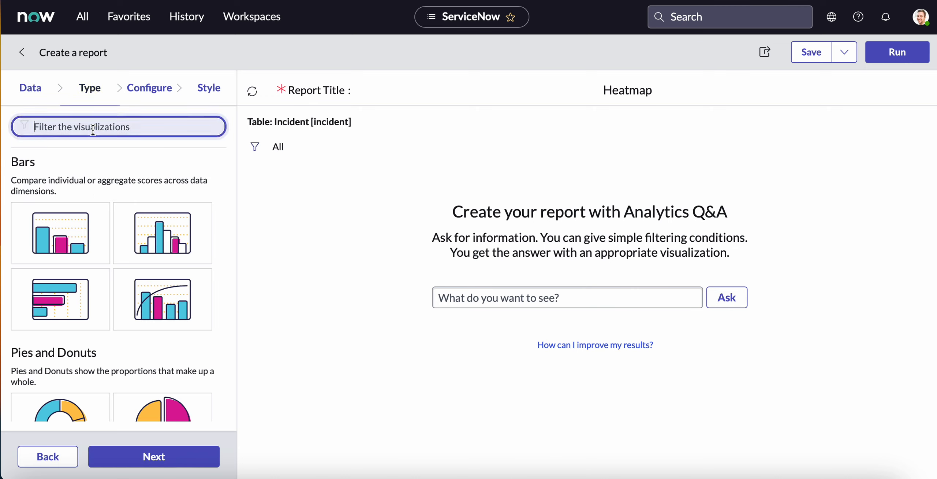
pyautogui.write('heat')
pyautogui.click(61, 230)
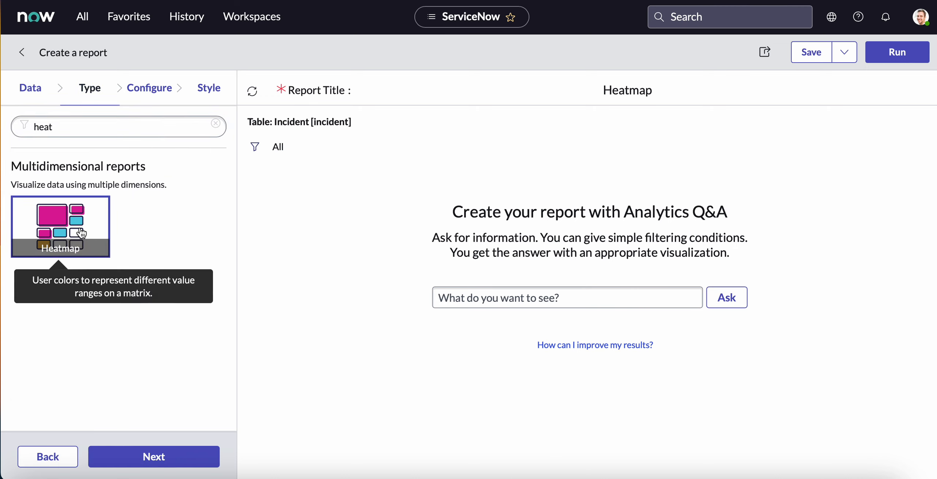
# Set the heatmap's row field to Assignment group, then run the report and review the cells against the Active column.
pyautogui.click(151, 96)
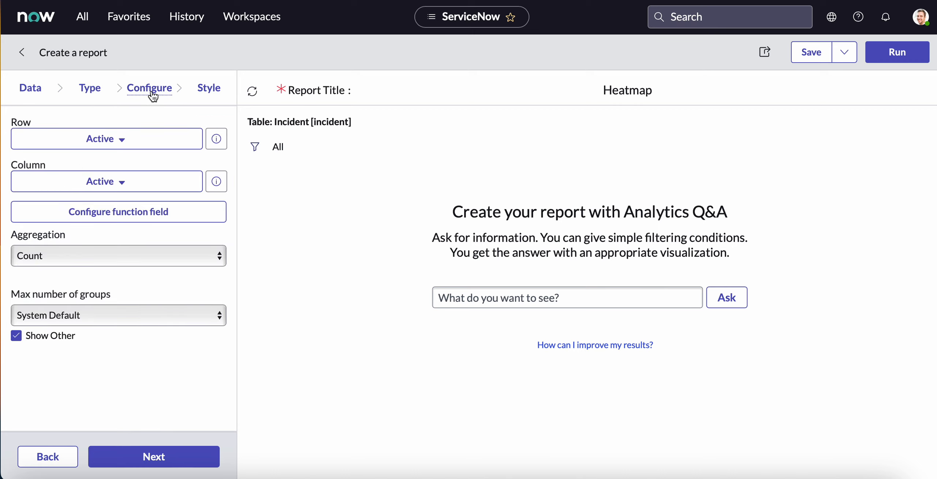
pyautogui.click(108, 139)
pyautogui.write('assi')
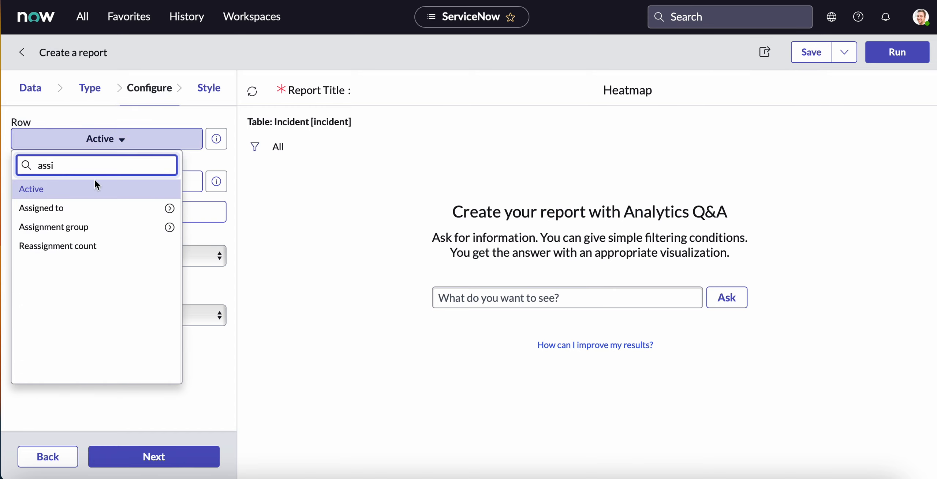
pyautogui.click(77, 228)
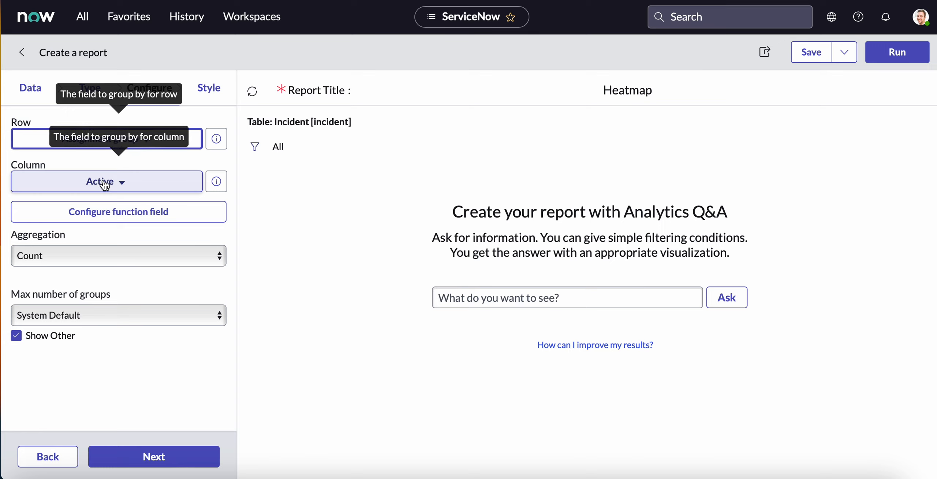
pyautogui.click(894, 53)
pyautogui.scroll(-3, 489, 301)
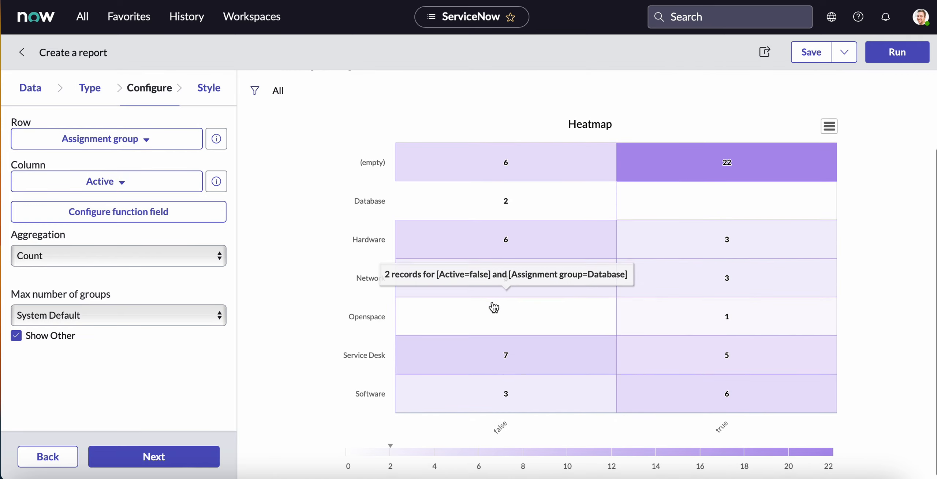
pyautogui.scroll(-1, 448, 285)
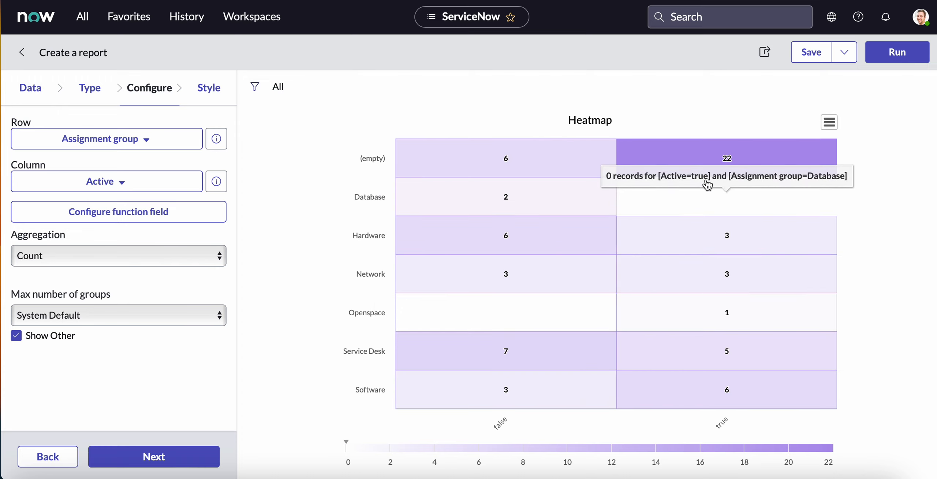
pyautogui.scroll(3, 707, 185)
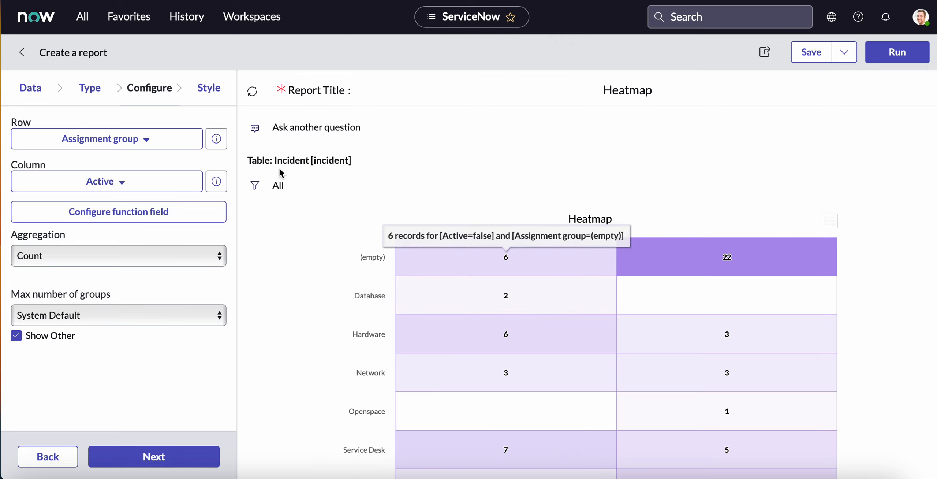
# Filter the heatmap to incidents whose Assignment group is not empty and rerun it.
pyautogui.click(255, 185)
pyautogui.click(363, 274)
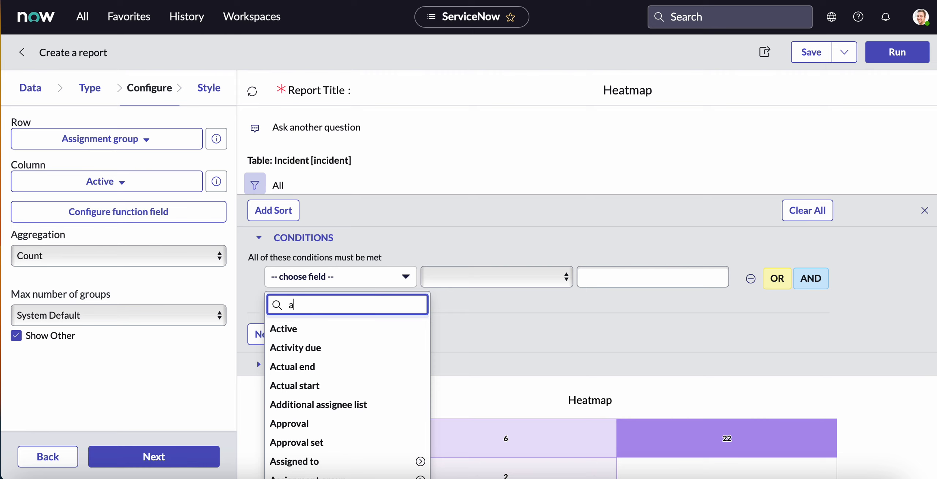
pyautogui.write('ass')
pyautogui.click(366, 367)
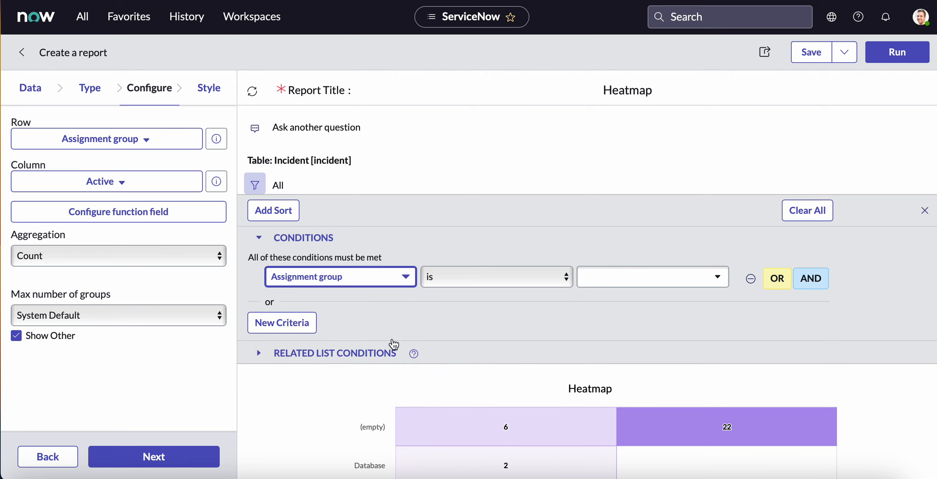
pyautogui.click(476, 277)
pyautogui.click(473, 320)
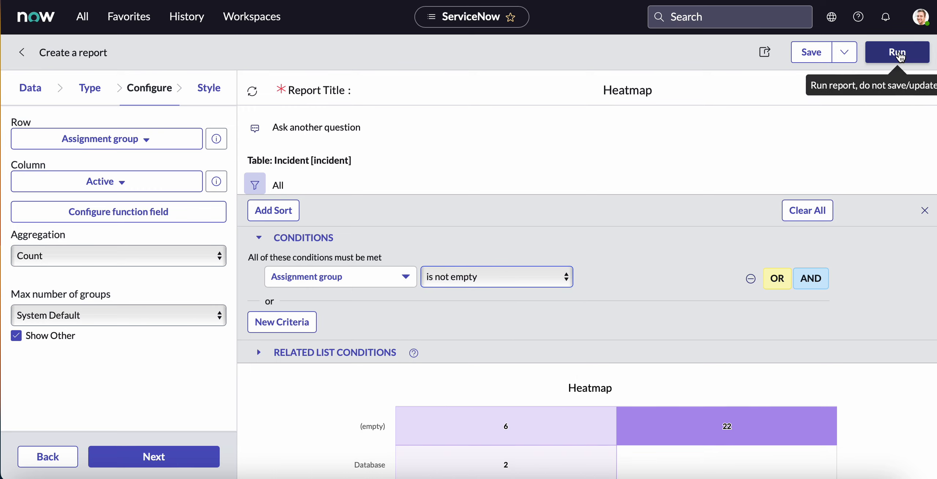
pyautogui.click(897, 52)
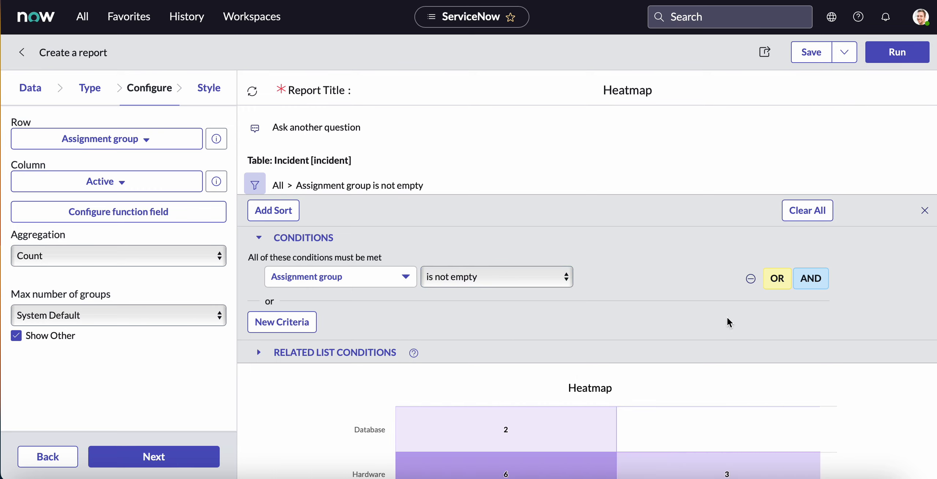
# Examine the filtered heatmap's incident counts for each assignment group in the false and true columns of Active.
pyautogui.scroll(-2, 728, 329)
pyautogui.scroll(-6, 729, 329)
pyautogui.moveTo(581, 293)
pyautogui.scroll(6, 582, 291)
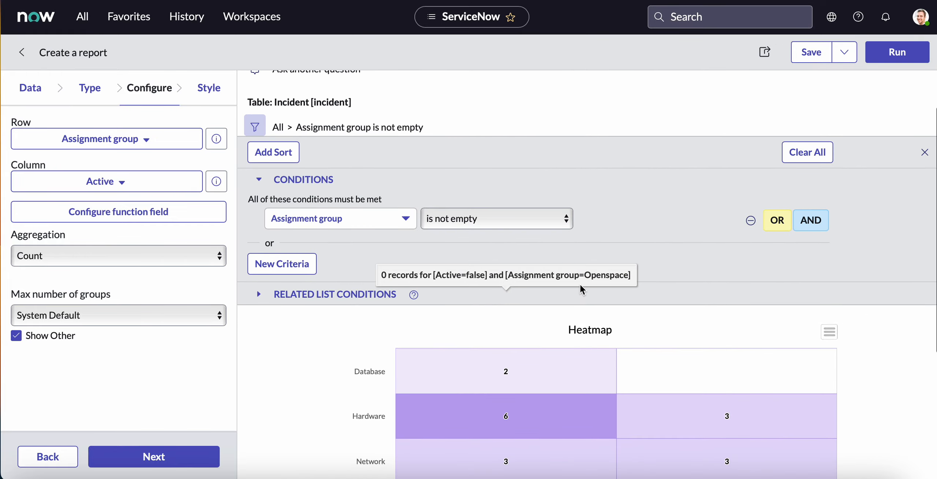
pyautogui.scroll(-5, 582, 289)
pyautogui.moveTo(556, 336)
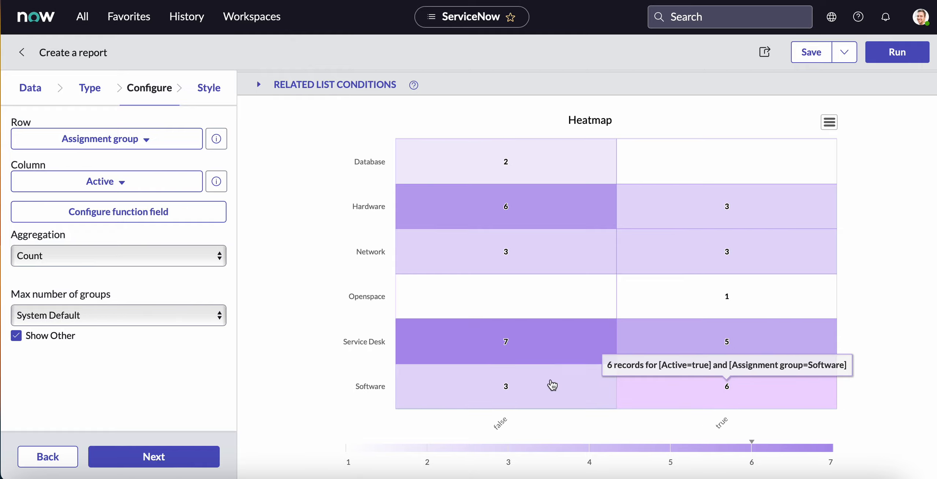
pyautogui.scroll(4, 567, 214)
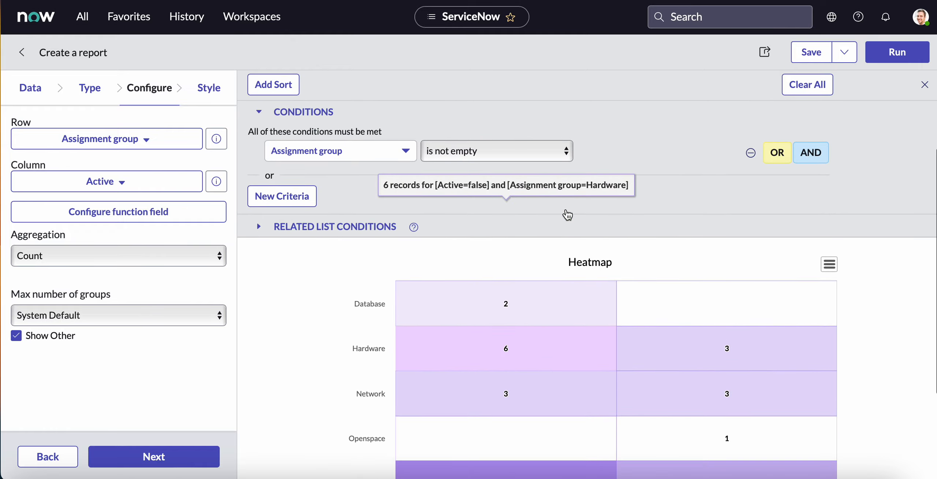
pyautogui.scroll(1, 568, 214)
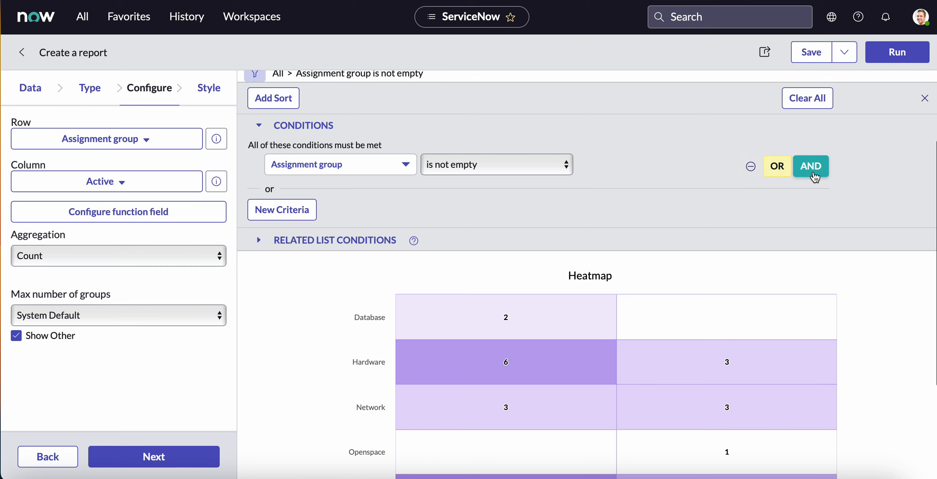
# Try adding an AND condition that Active is true to the heatmap filter, rerun it and review the chart.
pyautogui.click(811, 171)
pyautogui.click(404, 192)
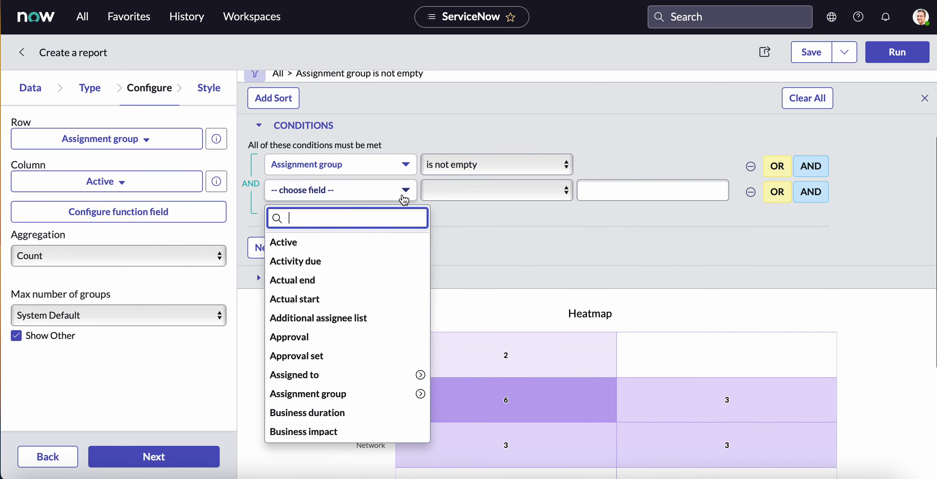
pyautogui.click(387, 242)
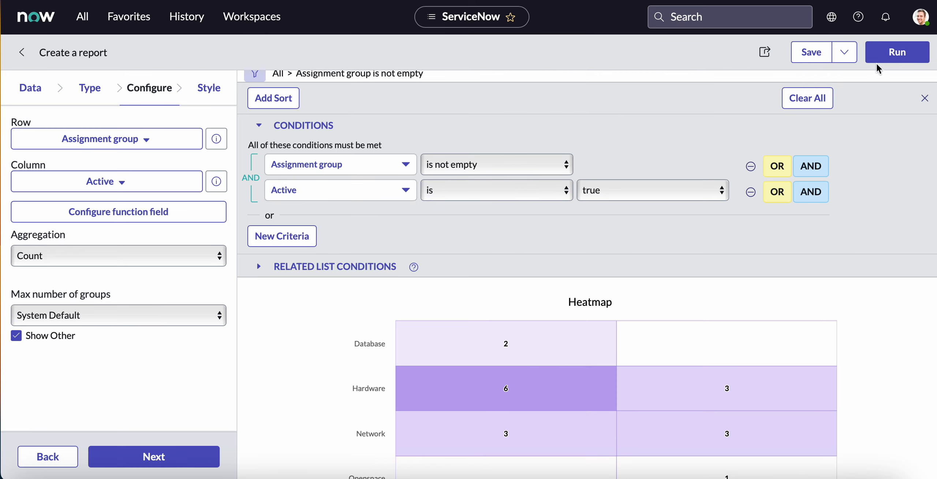
pyautogui.click(896, 53)
pyautogui.scroll(-1, 561, 324)
pyautogui.scroll(-4, 557, 333)
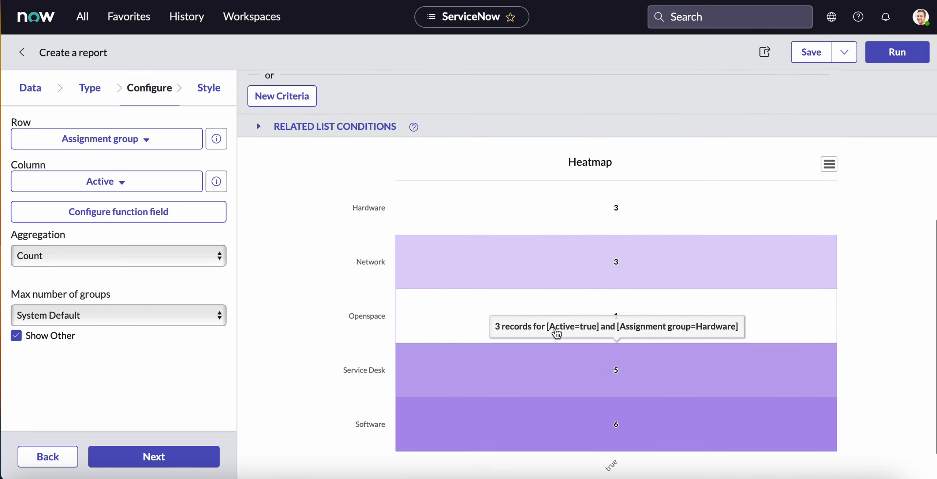
pyautogui.scroll(4, 560, 231)
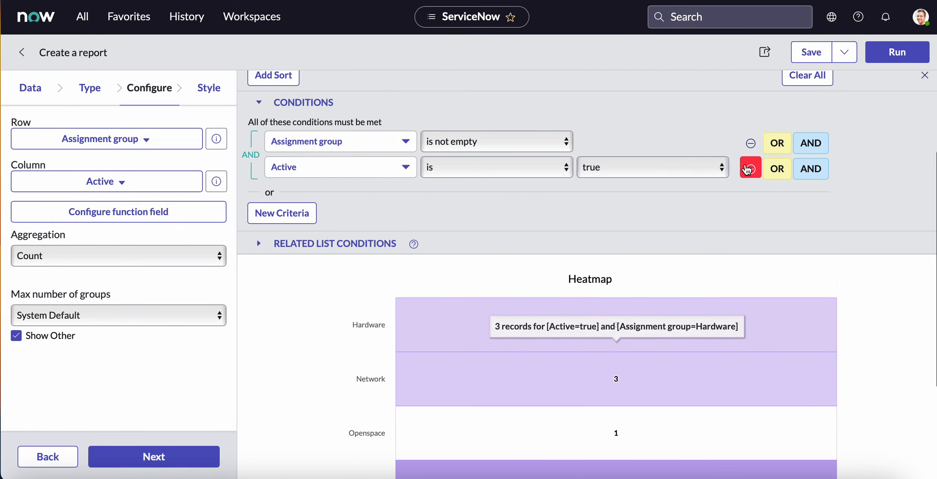
pyautogui.moveTo(509, 368)
pyautogui.scroll(-2, 511, 369)
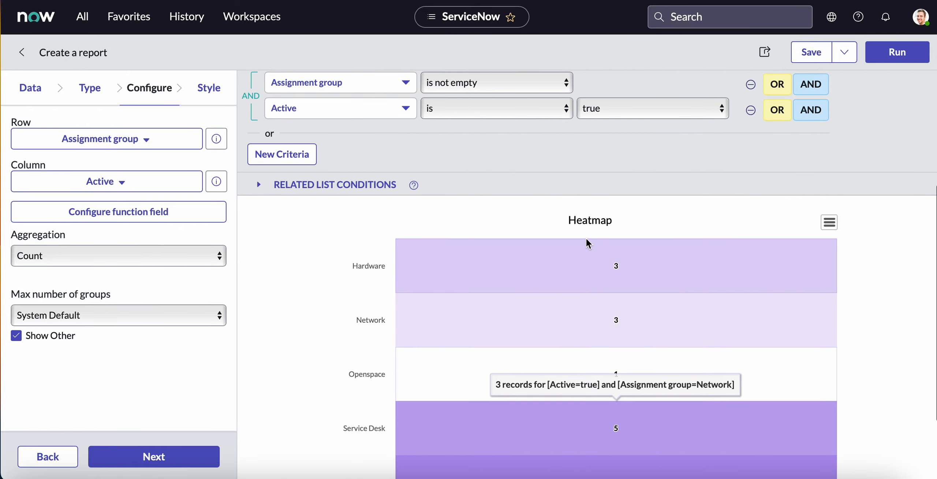
# Remove the Active is true condition from the heatmap filter and rerun the report.
pyautogui.click(751, 110)
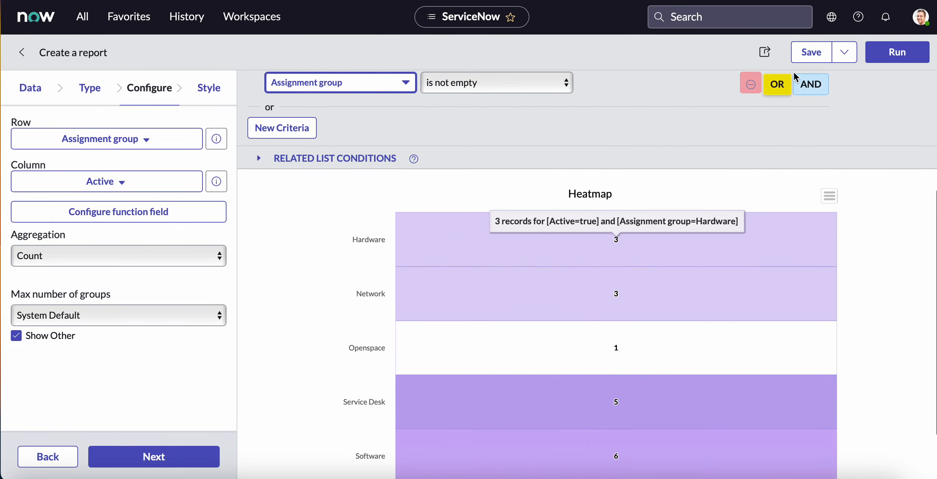
pyautogui.click(902, 58)
pyautogui.scroll(4, 567, 311)
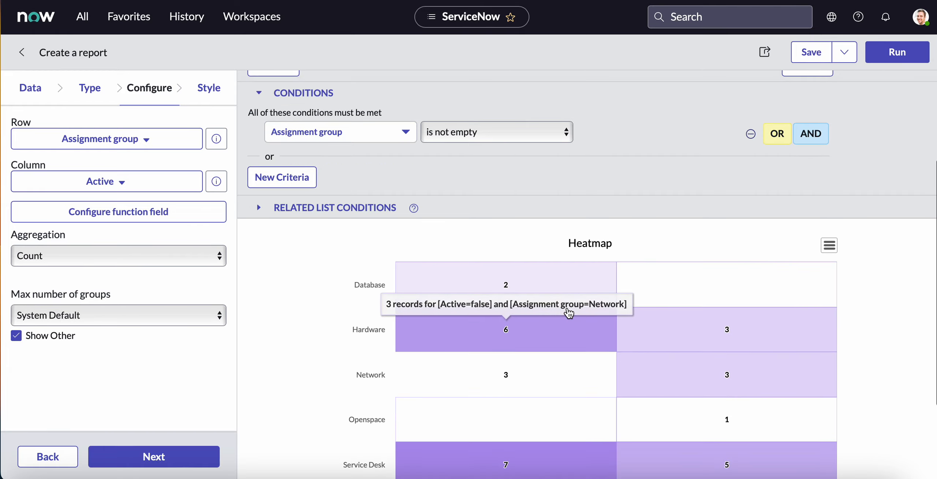
pyautogui.scroll(-6, 568, 311)
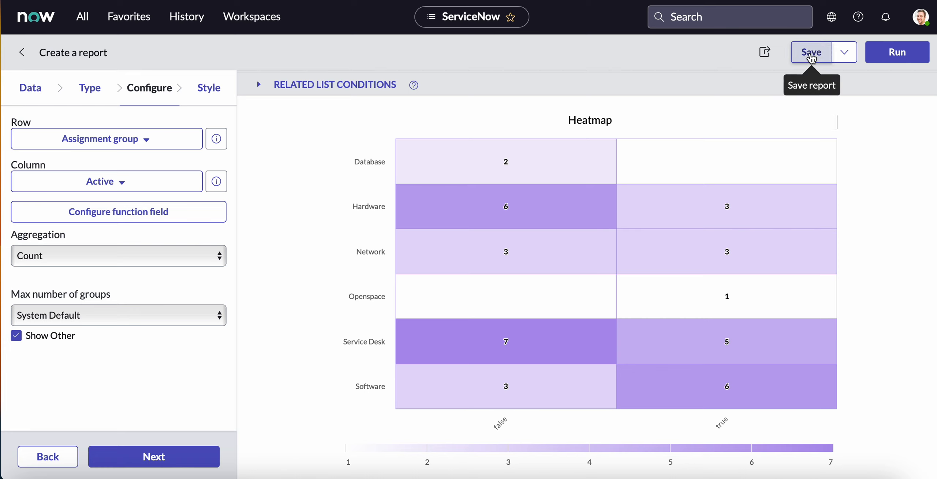
# Save the Heatmap report and open the Self-Service Dashboards overview.
pyautogui.click(812, 55)
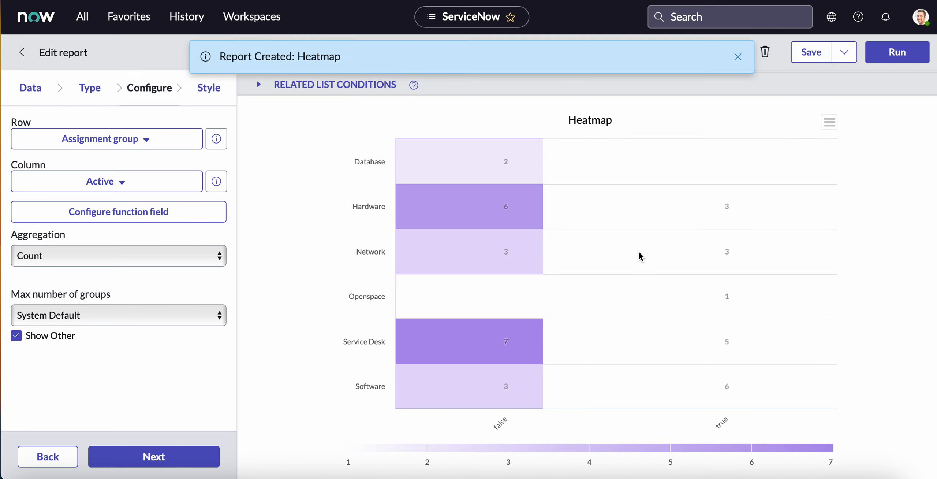
pyautogui.click(737, 59)
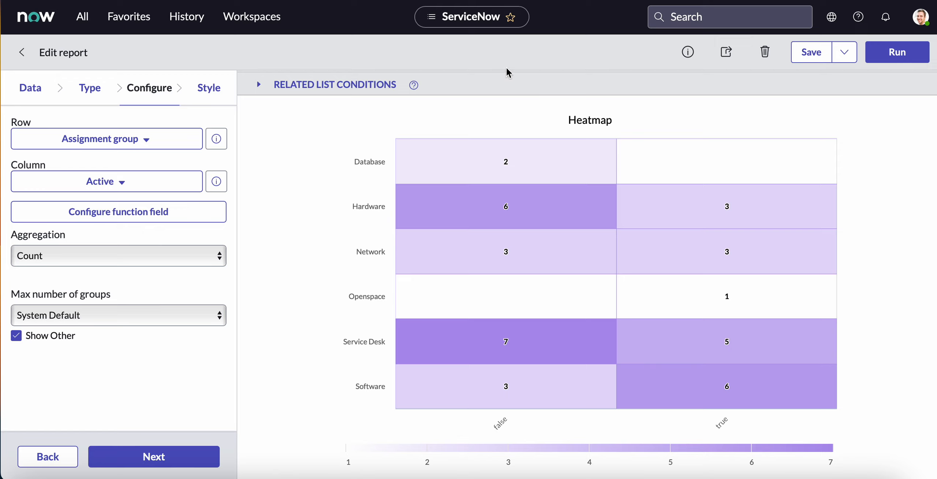
pyautogui.click(82, 17)
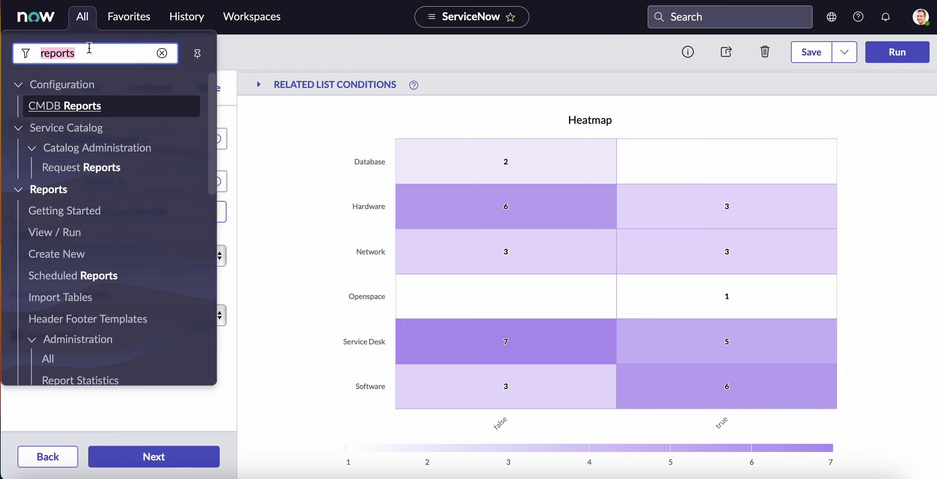
pyautogui.write('dashbo')
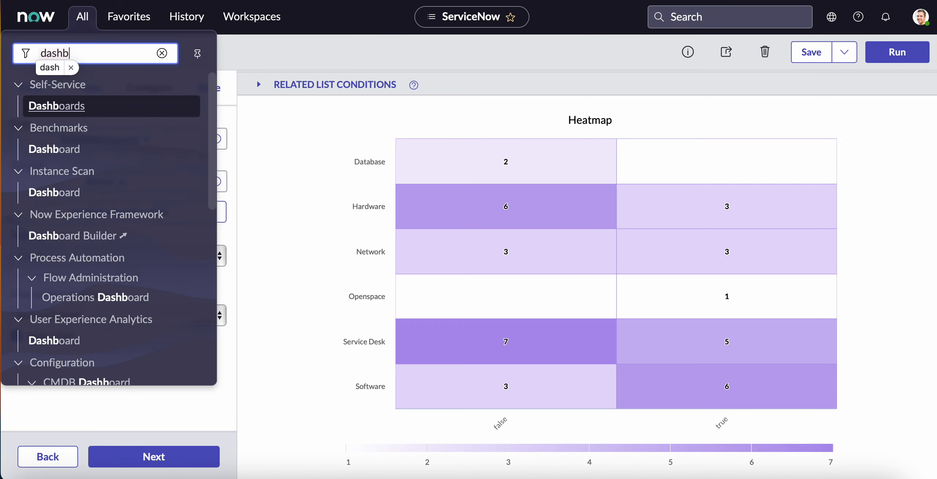
pyautogui.click(80, 107)
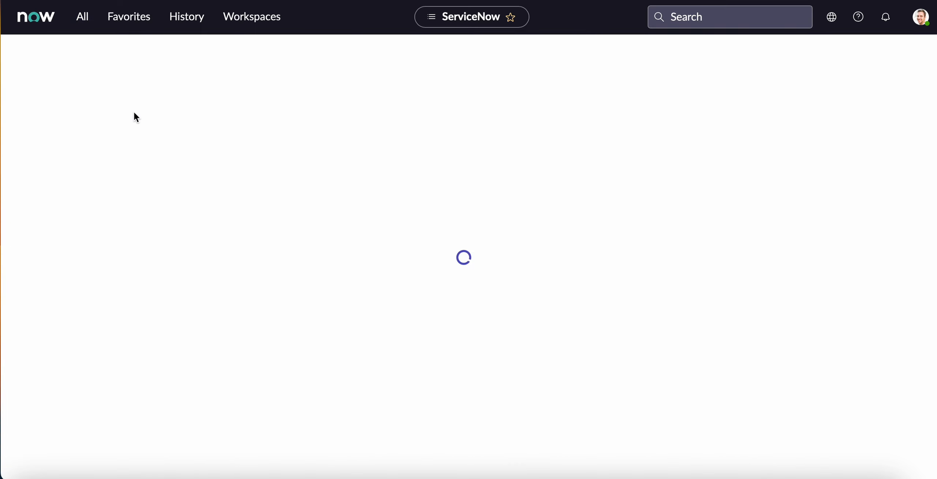
# Create and submit a new dashboard named Incident Reports.
pyautogui.click(82, 16)
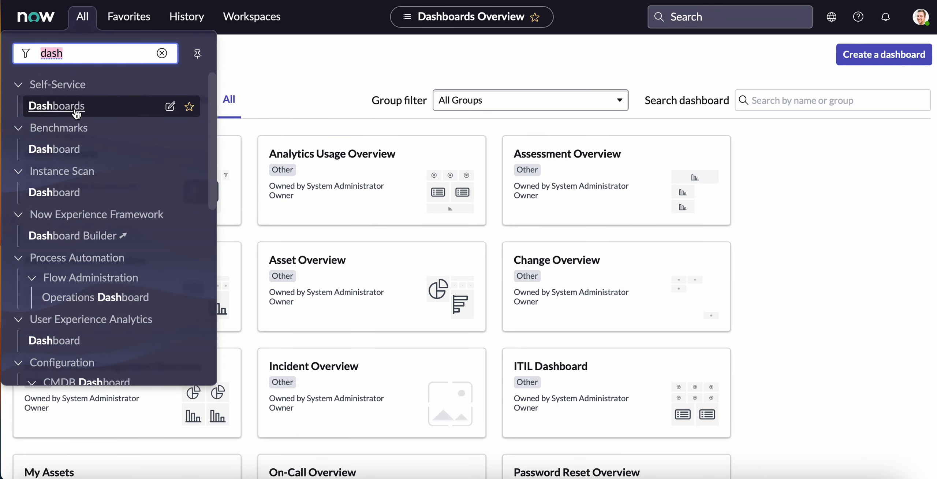
pyautogui.click(63, 109)
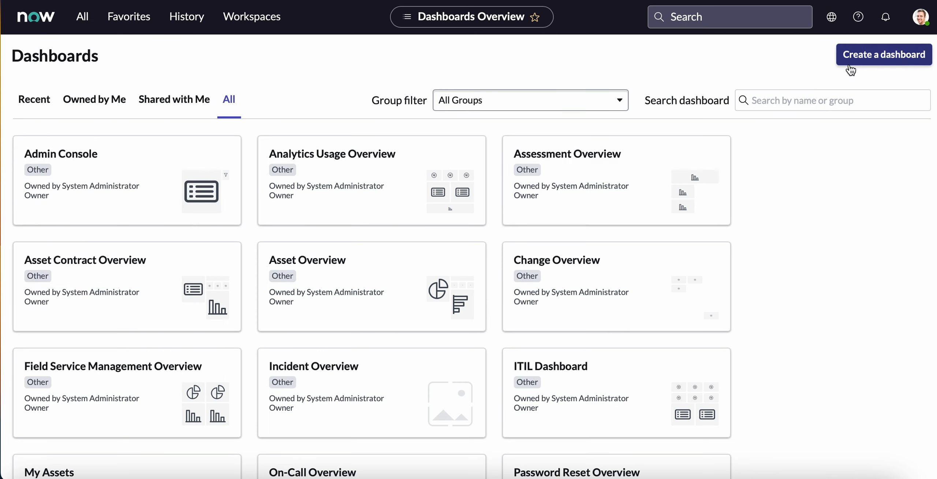
pyautogui.click(877, 59)
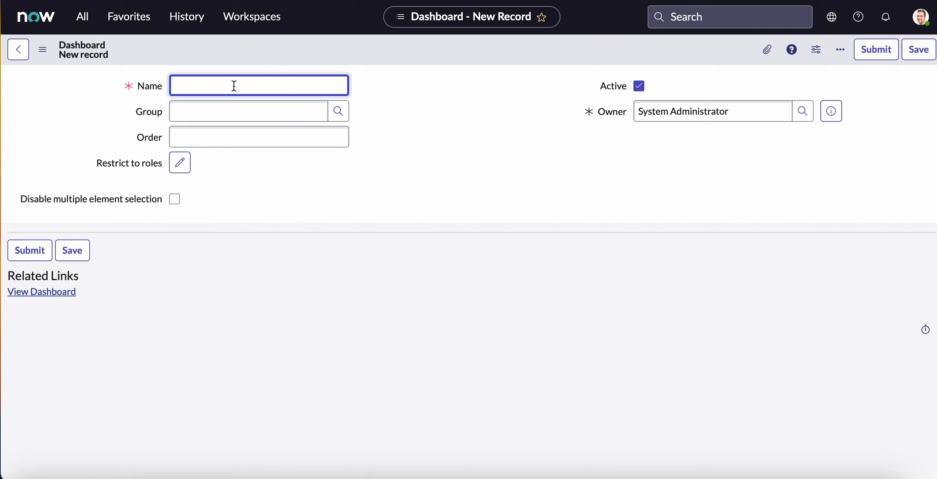
pyautogui.write('ncident Reports')
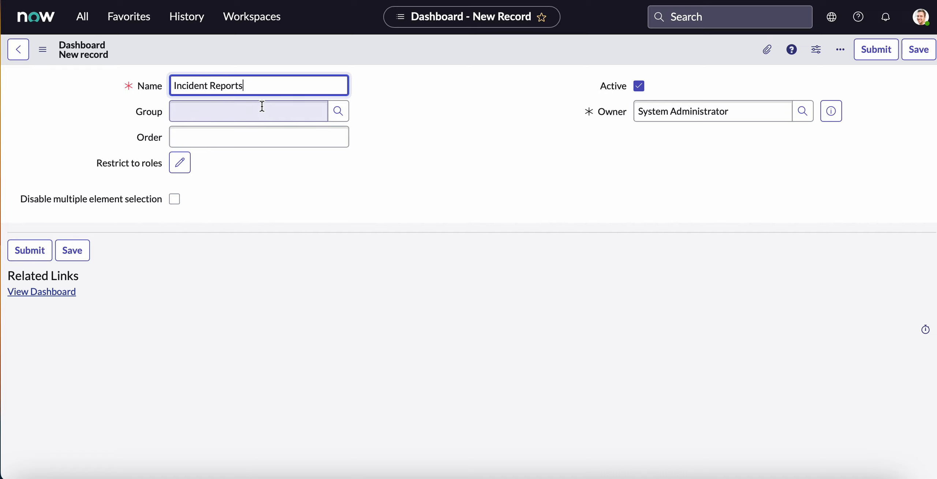
pyautogui.click(877, 50)
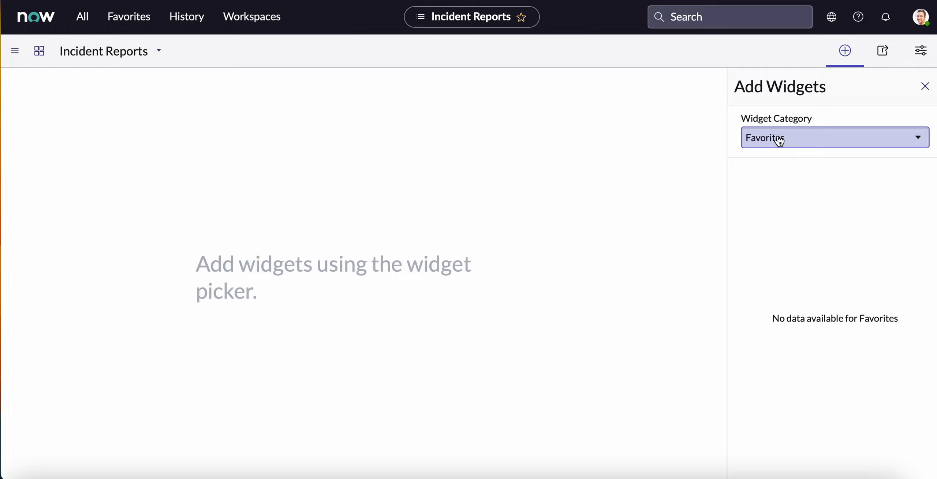
# Bring up the widget picker for the empty dashboard and set the widget category to Reports.
pyautogui.click(845, 56)
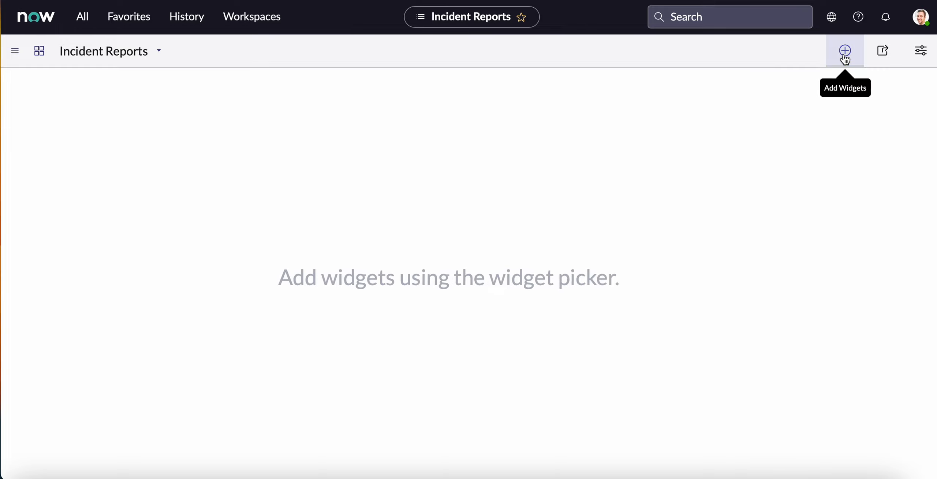
pyautogui.click(844, 56)
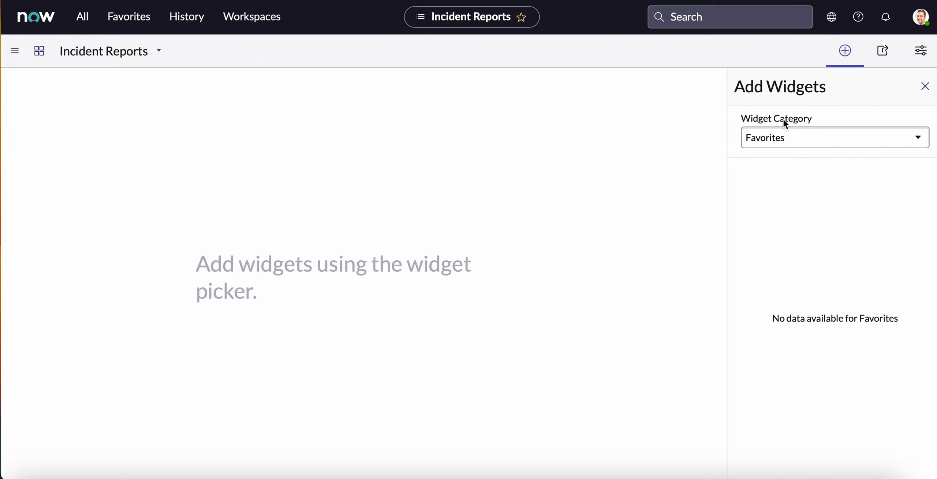
pyautogui.click(784, 137)
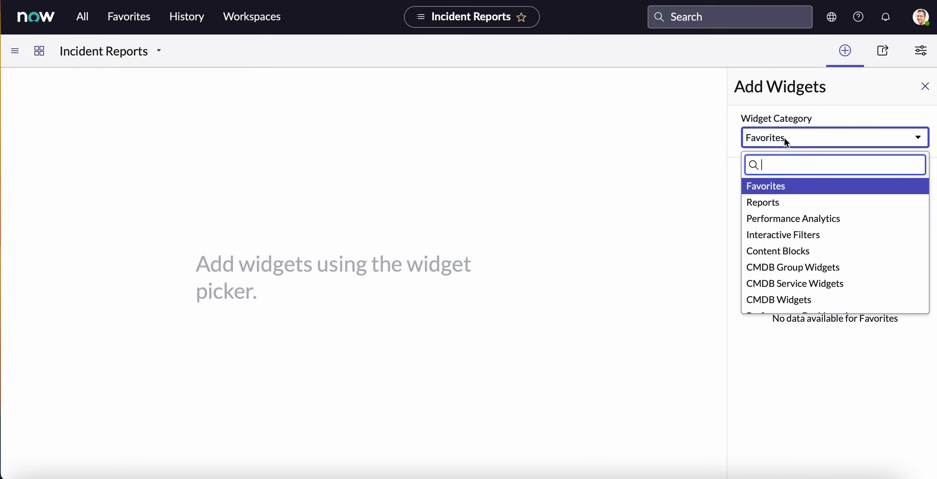
pyautogui.click(781, 208)
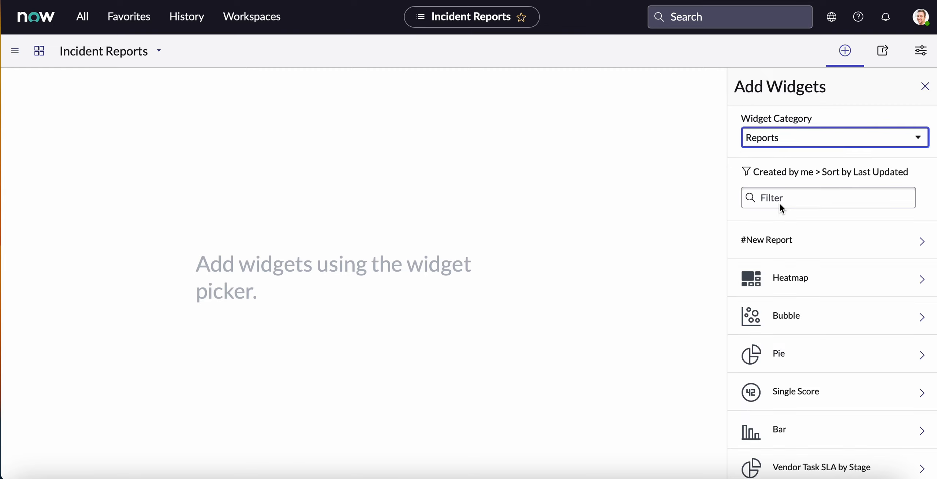
# Find the Bar report among the available report widgets and add it to the dashboard.
pyautogui.click(765, 198)
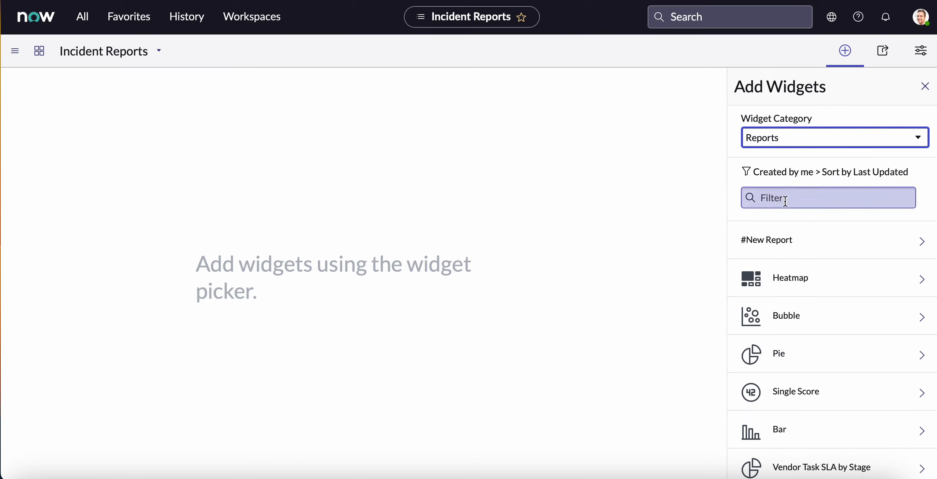
pyautogui.scroll(-1, 783, 253)
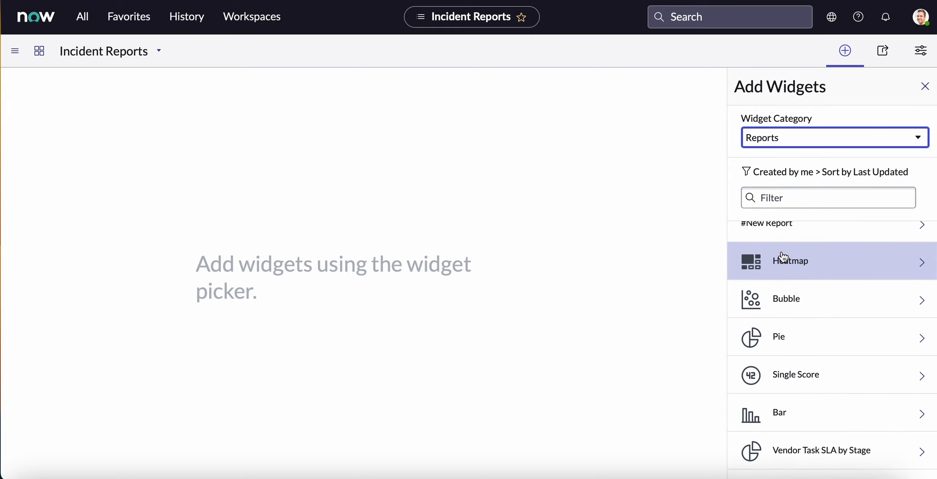
pyautogui.scroll(-1, 783, 257)
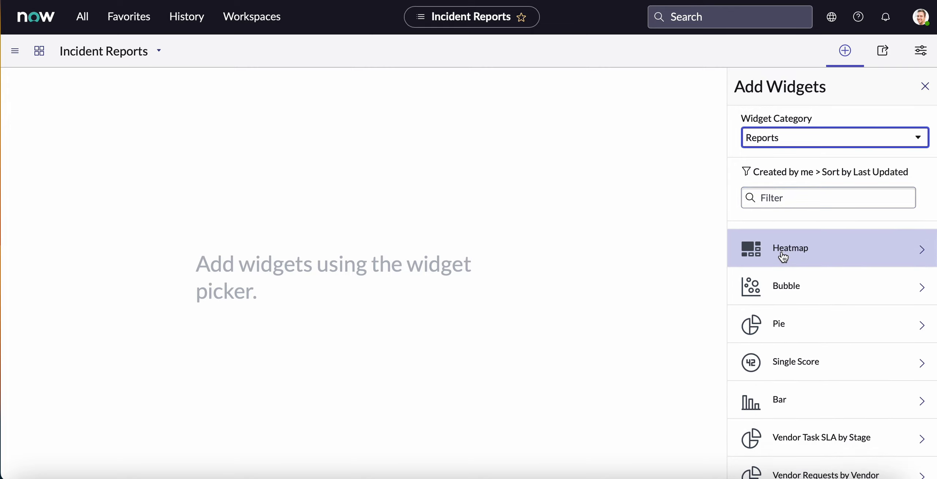
pyautogui.click(782, 404)
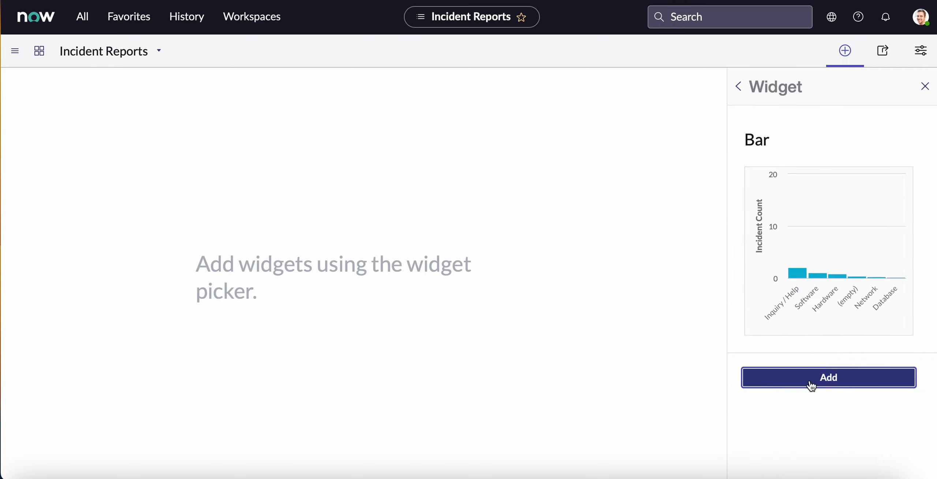
pyautogui.click(806, 381)
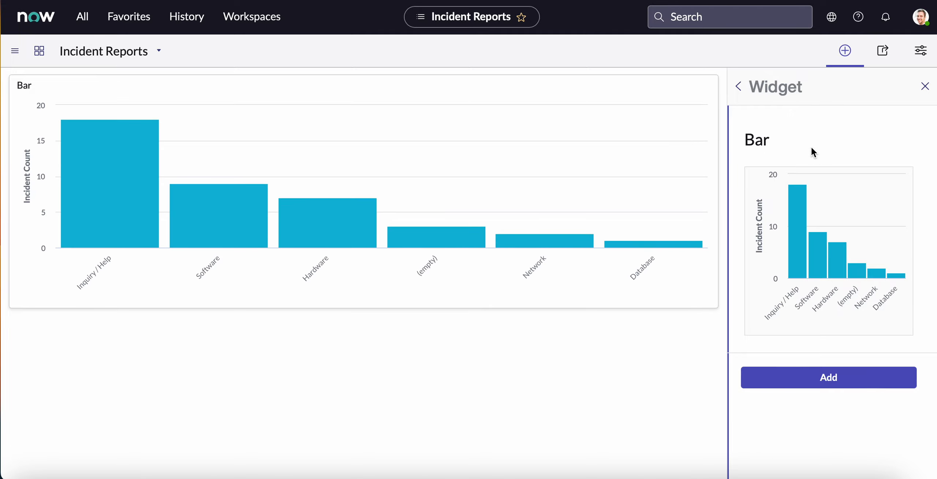
# Add the Single Score and Pie report widgets to the Incident Reports dashboard.
pyautogui.click(739, 90)
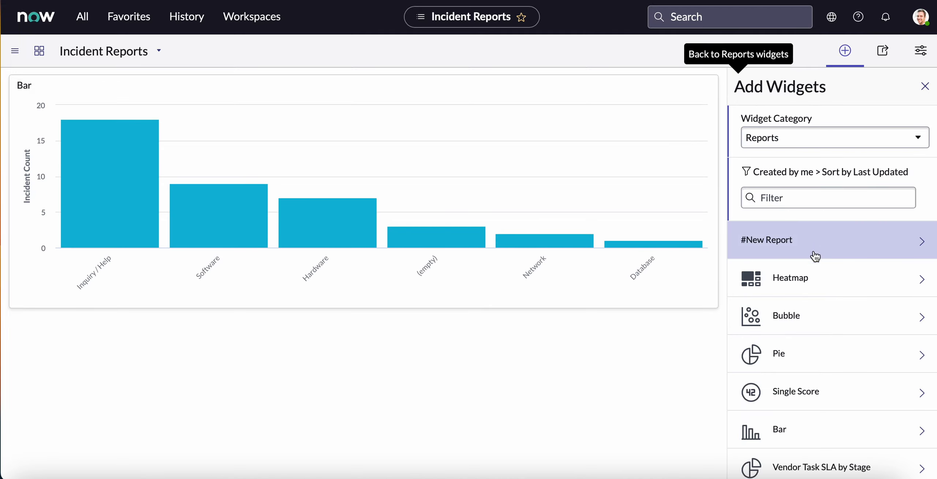
pyautogui.click(791, 397)
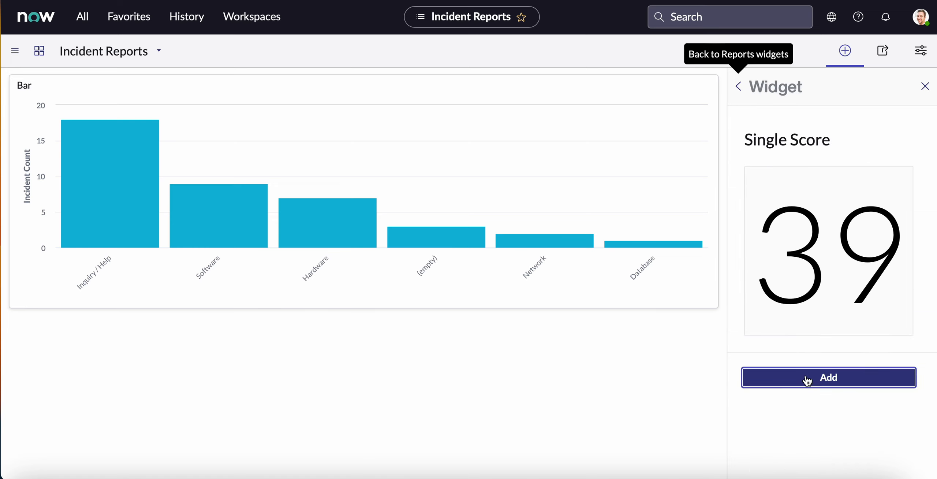
pyautogui.click(807, 381)
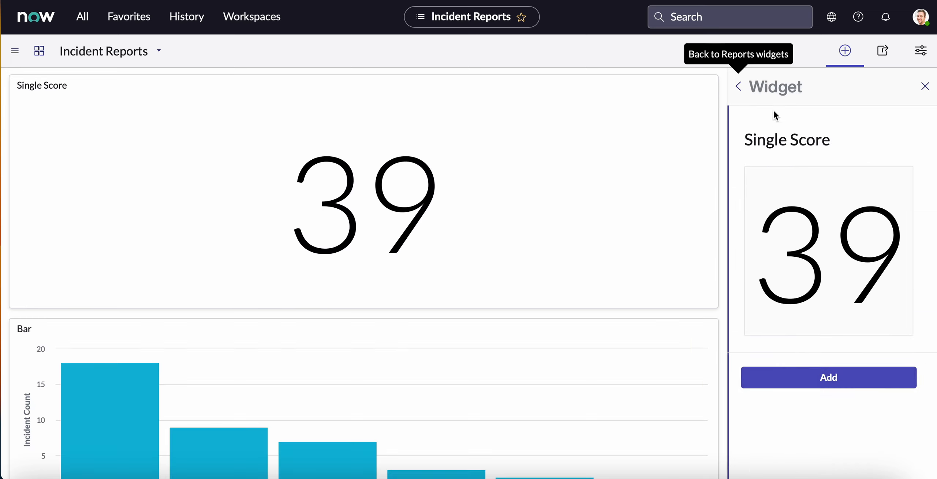
pyautogui.click(740, 88)
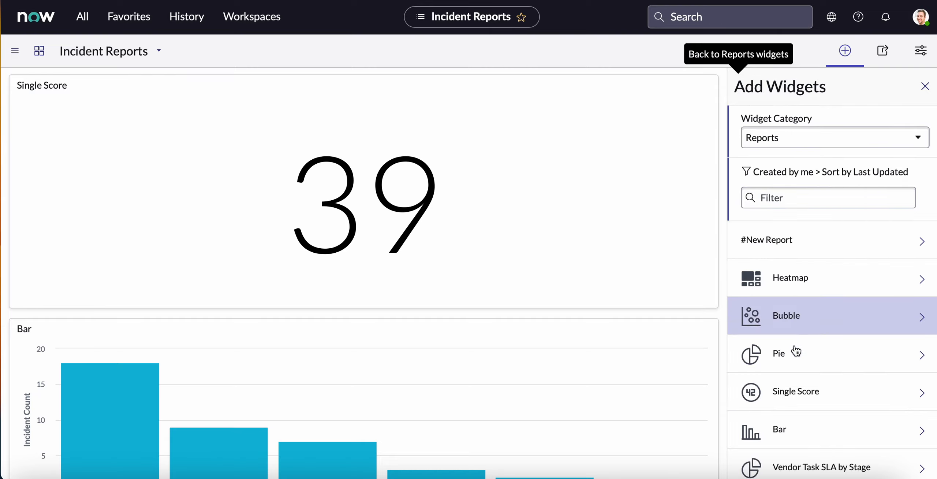
pyautogui.click(786, 357)
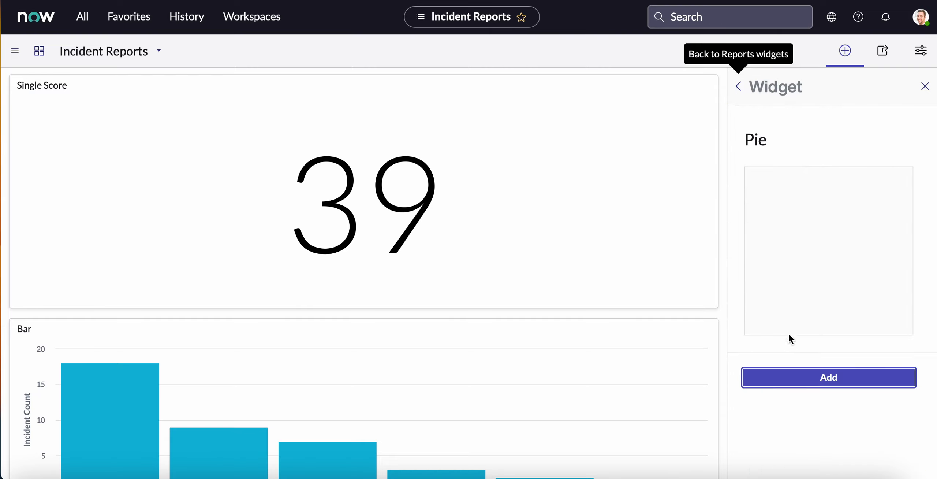
pyautogui.click(812, 380)
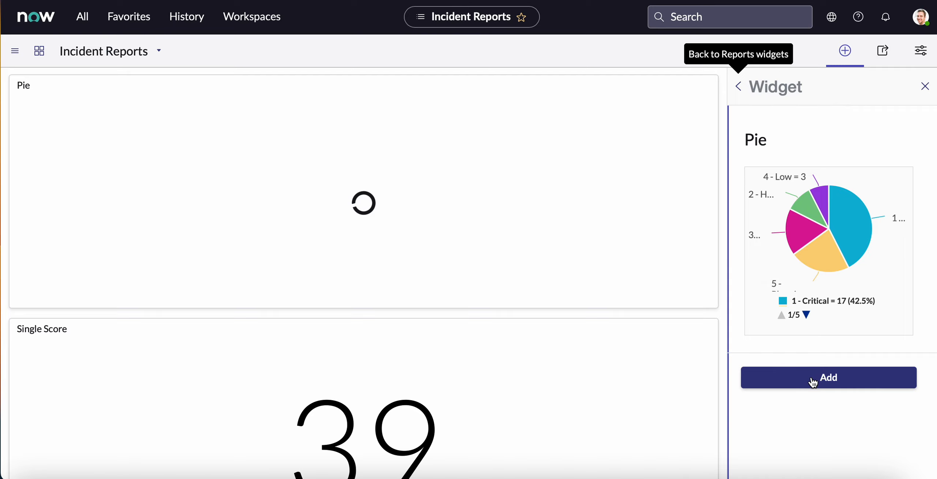
# Add the Bubble and Heatmap report widgets to the Incident Reports dashboard.
pyautogui.click(740, 90)
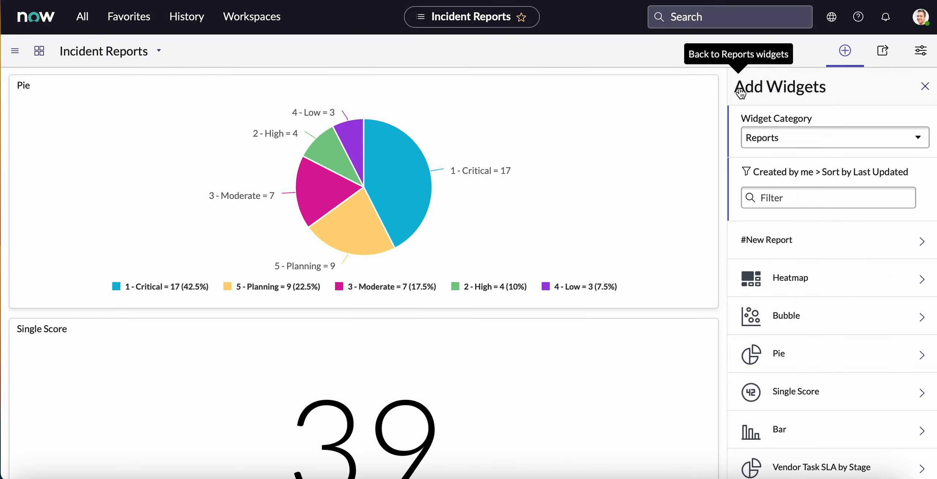
pyautogui.click(785, 318)
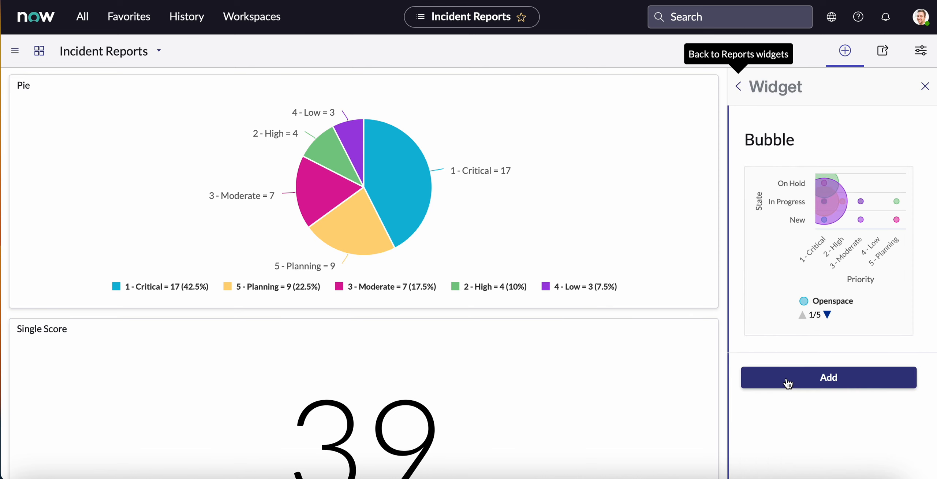
pyautogui.click(787, 381)
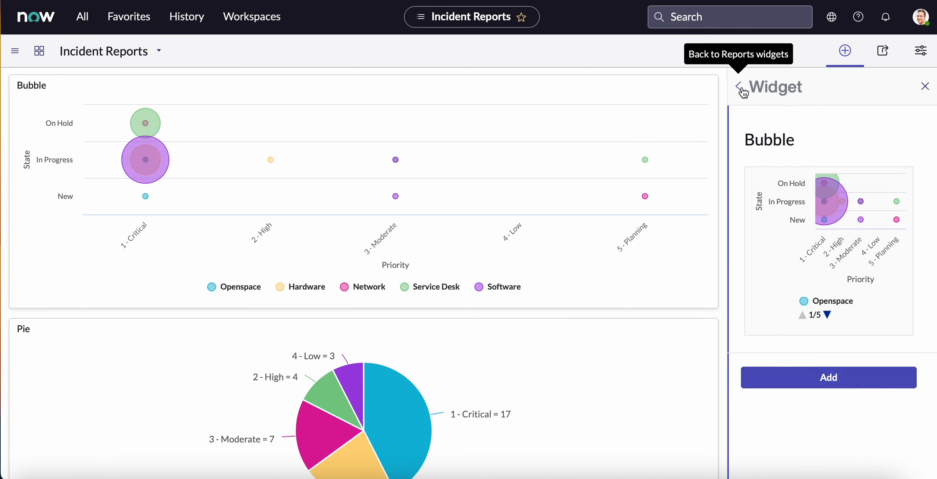
pyautogui.click(740, 87)
pyautogui.click(755, 282)
pyautogui.click(790, 380)
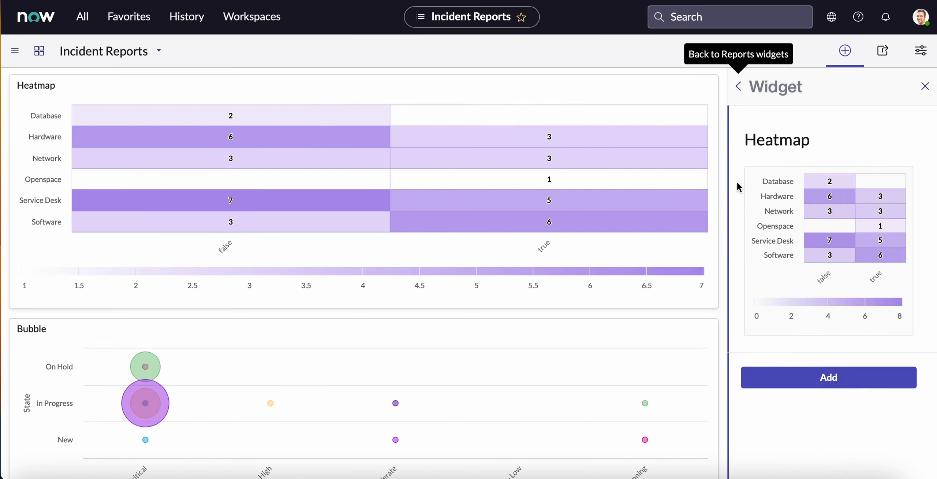
# Return to the dashboard's editable layout and narrow the Heatmap widget to slightly more than half the dashboard's width.
pyautogui.click(738, 88)
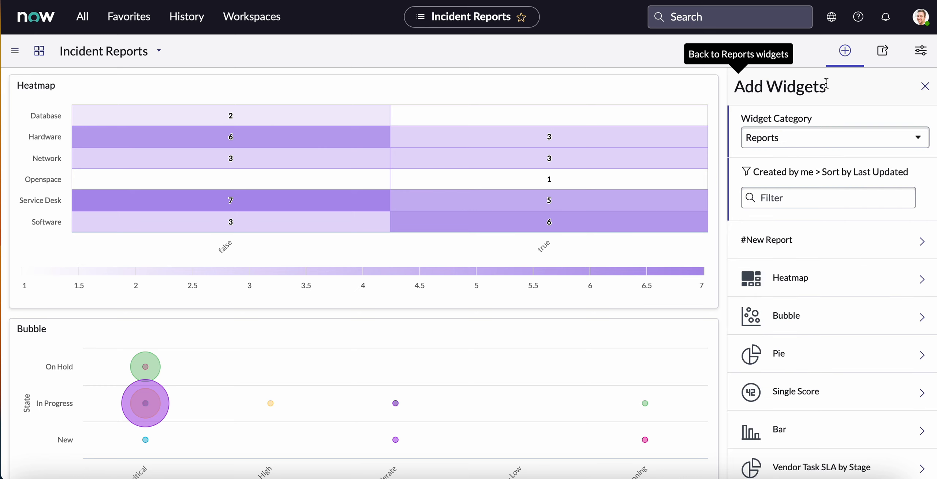
pyautogui.click(925, 87)
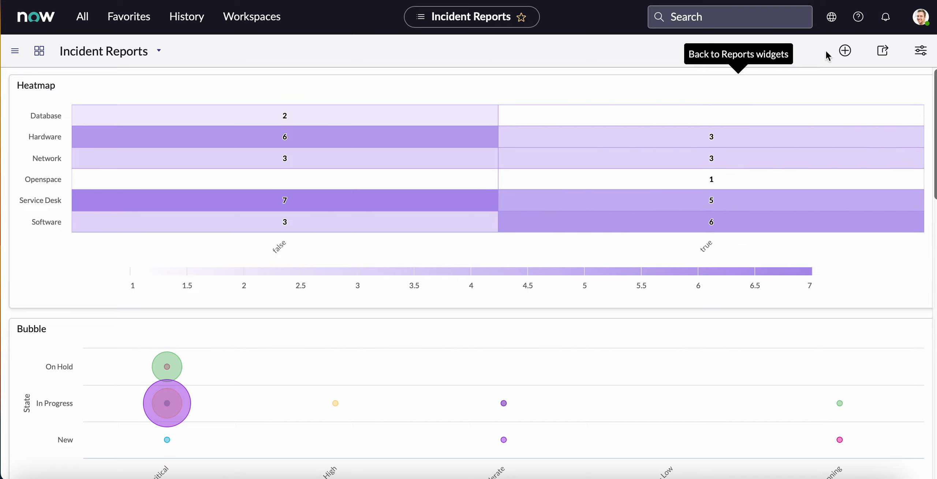
pyautogui.click(844, 55)
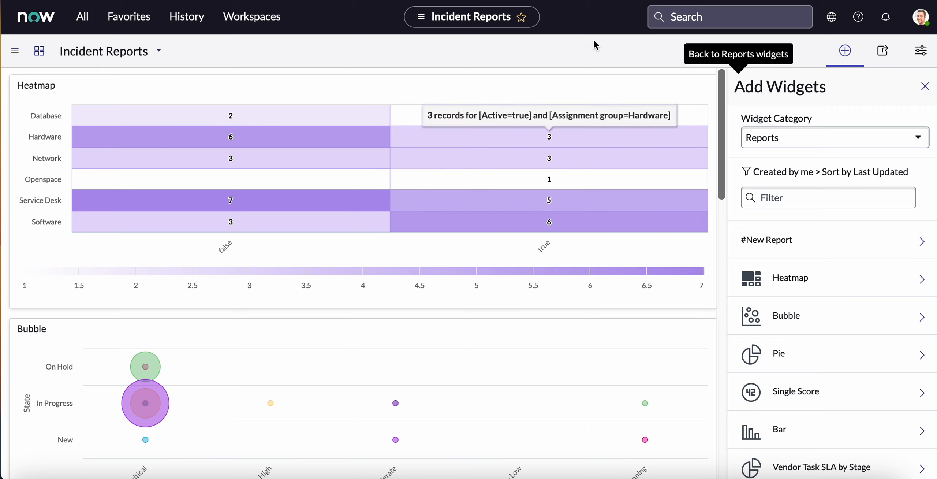
pyautogui.moveTo(609, 87)
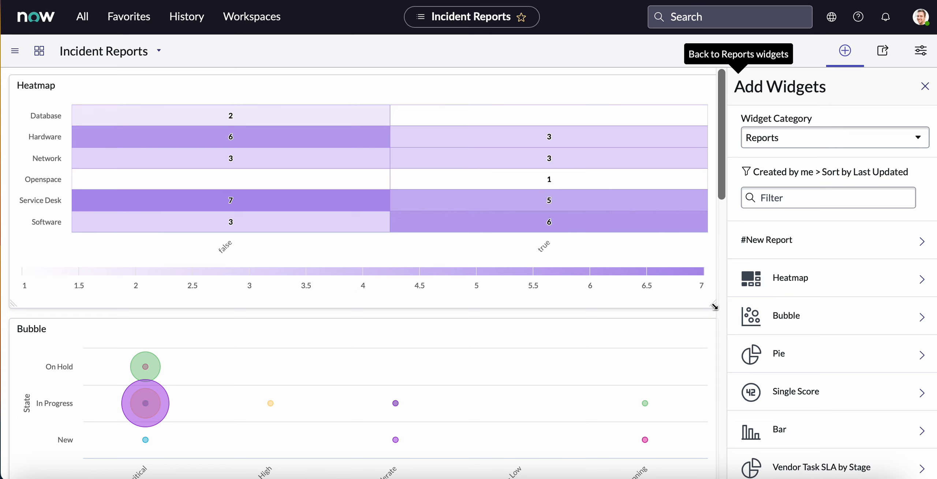
pyautogui.moveTo(714, 306); pyautogui.dragTo(396, 304)
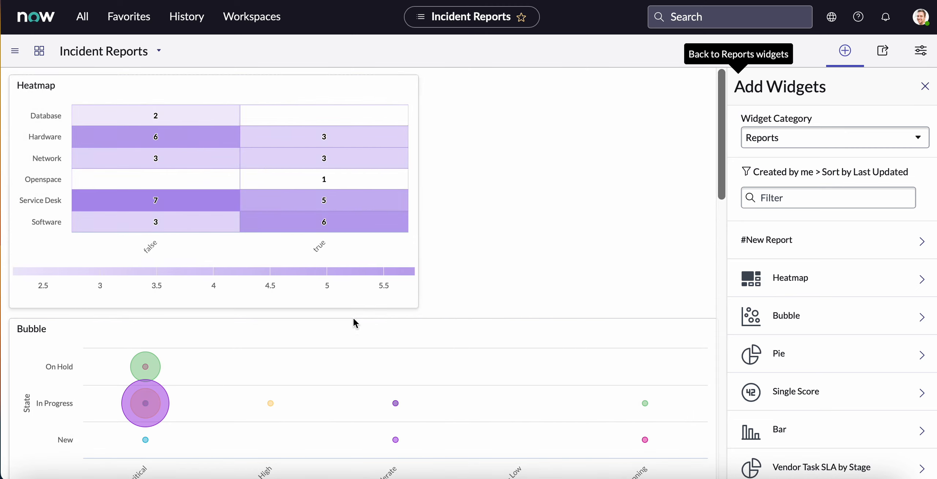
# Narrow the Bubble widget from its left edge so it fits beside the Heatmap, and match its height to the Heatmap's.
pyautogui.scroll(-5, 237, 333)
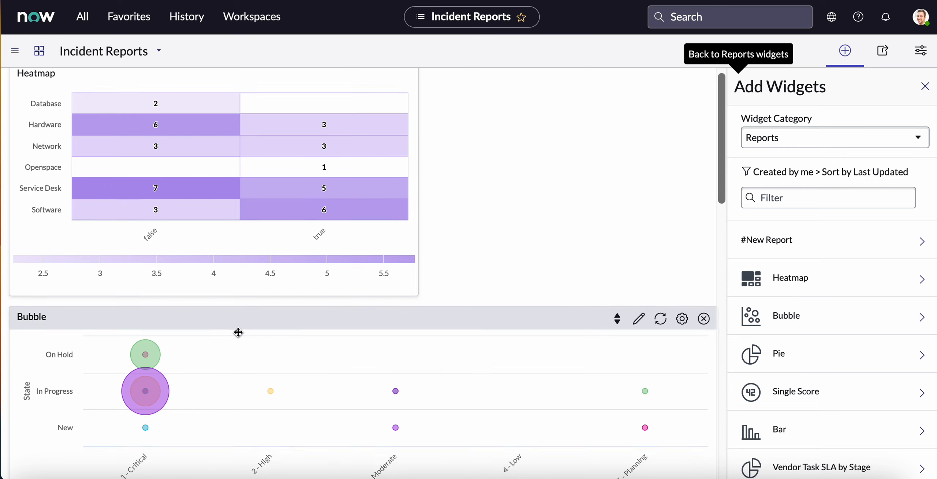
pyautogui.moveTo(11, 385); pyautogui.dragTo(427, 362)
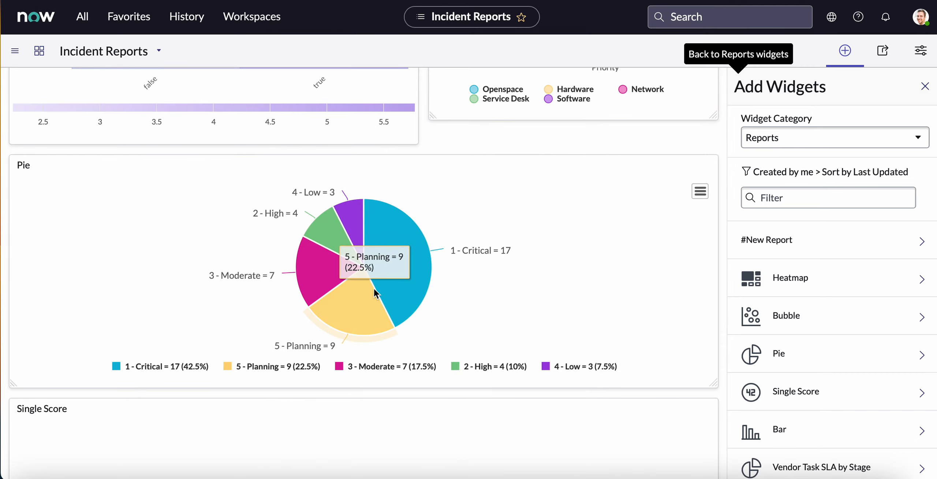
pyautogui.scroll(4, 374, 292)
pyautogui.scroll(1, 374, 293)
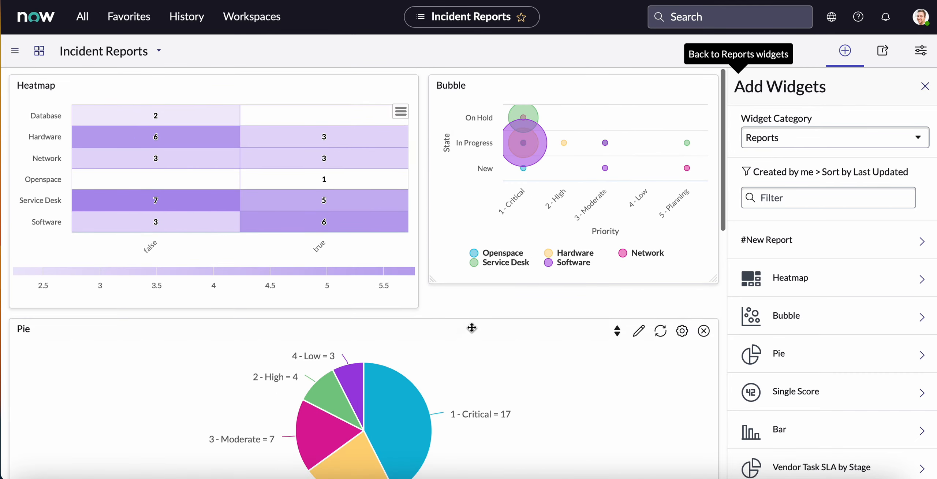
pyautogui.moveTo(430, 282); pyautogui.dragTo(424, 306)
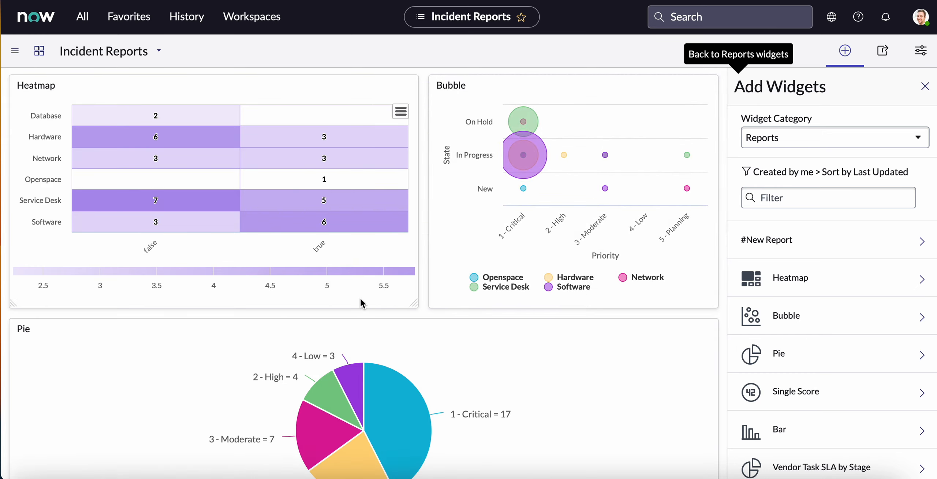
# Narrow the Pie widget from its left edge to about half the dashboard's width, leaving free space beside it.
pyautogui.scroll(-5, 361, 302)
pyautogui.moveTo(17, 329); pyautogui.dragTo(369, 332)
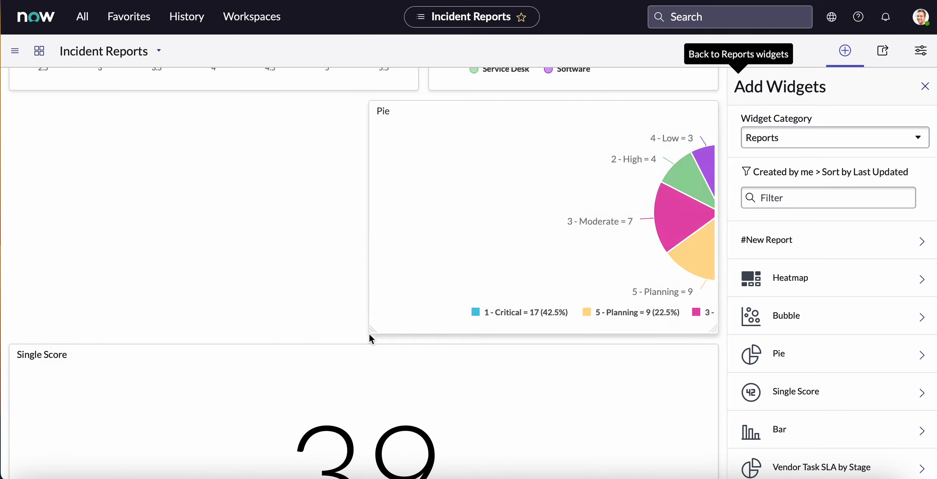
pyautogui.scroll(-5, 406, 378)
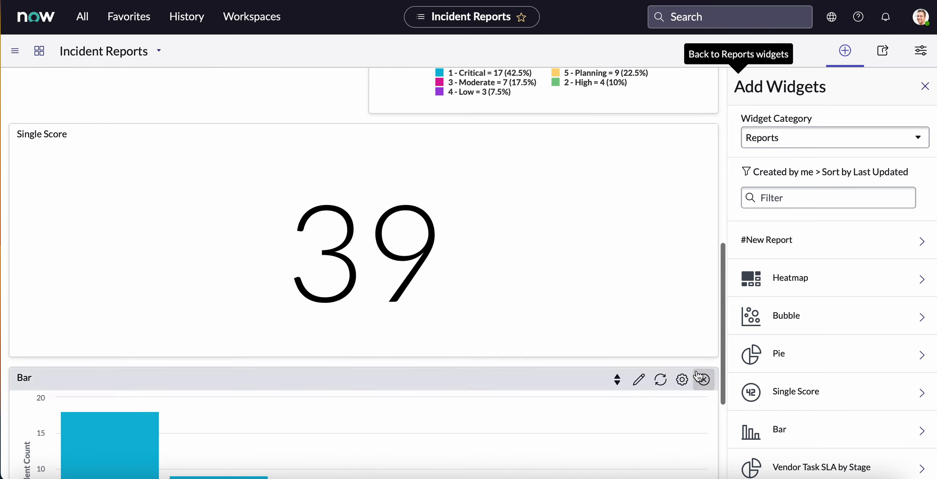
# Narrow the Single Score widget to about half the dashboard's width so it sits beside the Pie widget.
pyautogui.moveTo(714, 353); pyautogui.dragTo(321, 335)
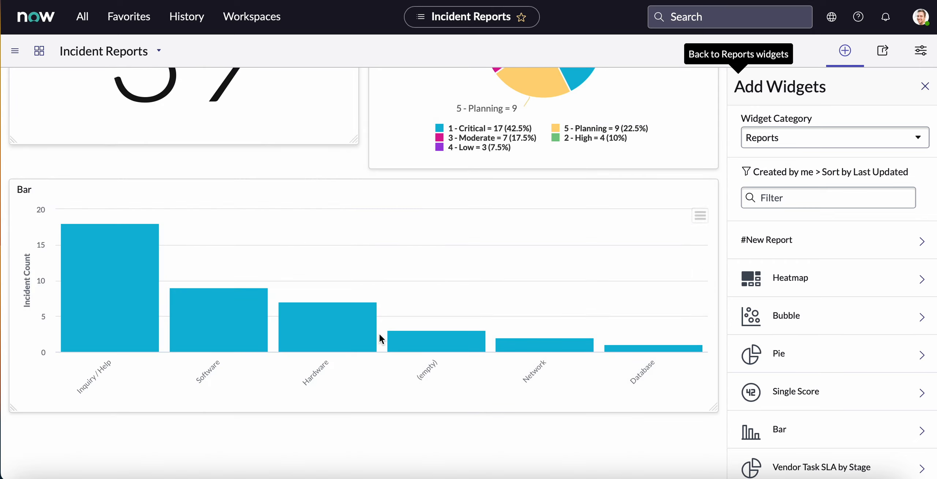
pyautogui.moveTo(355, 292); pyautogui.dragTo(360, 318)
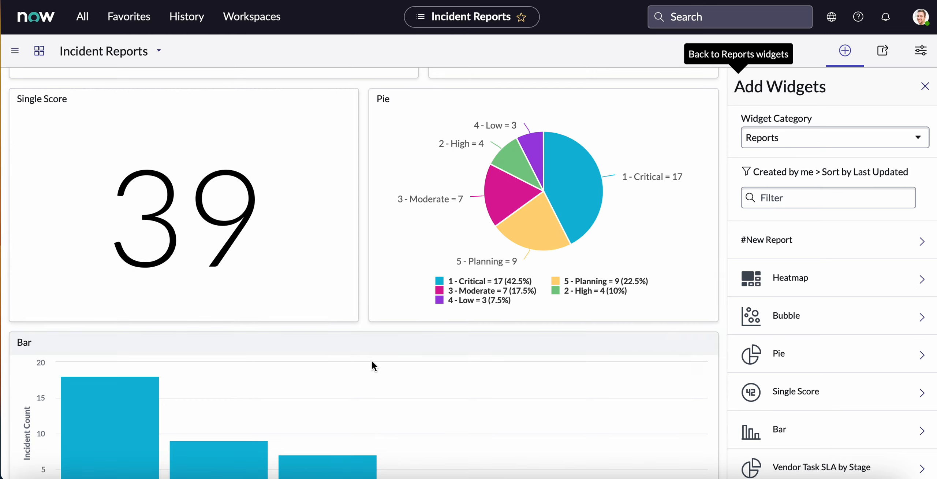
# Move the Bar widget to the top of the dashboard, above the Heatmap and Bubble widgets.
pyautogui.moveTo(373, 346); pyautogui.dragTo(367, 96)
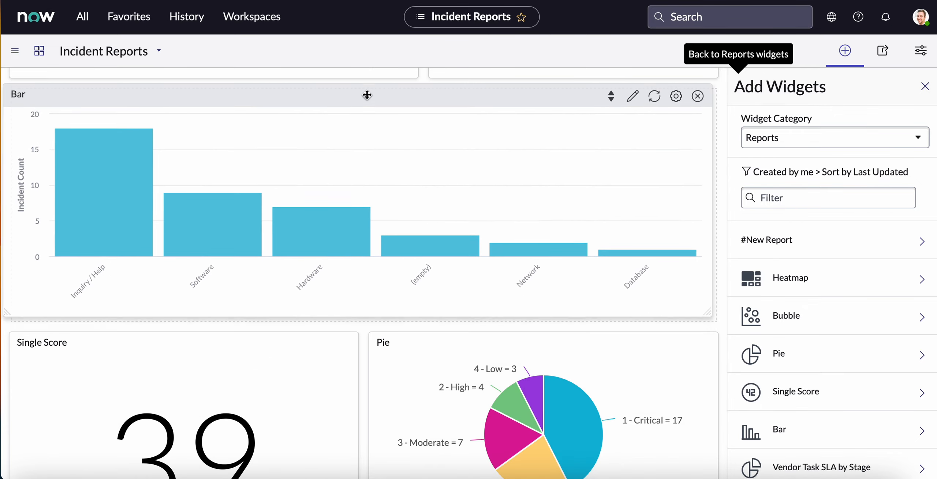
pyautogui.scroll(5, 367, 99)
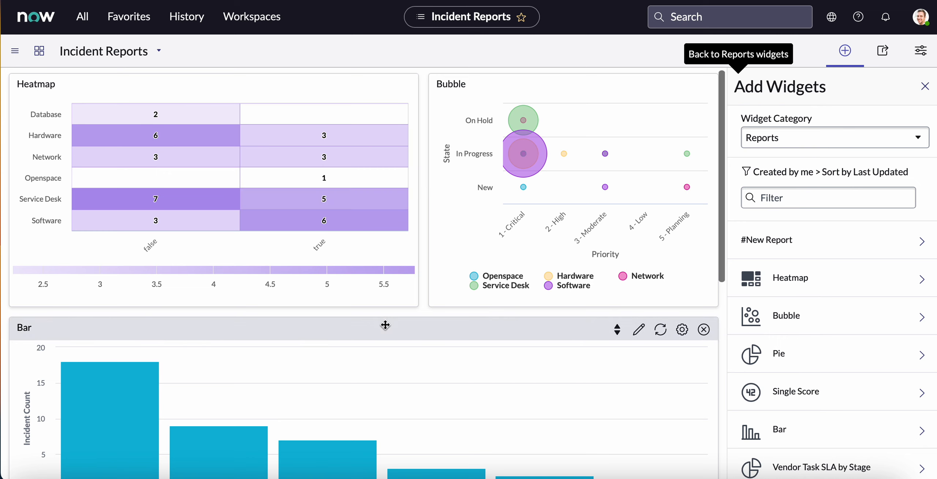
pyautogui.moveTo(385, 328); pyautogui.dragTo(384, 108)
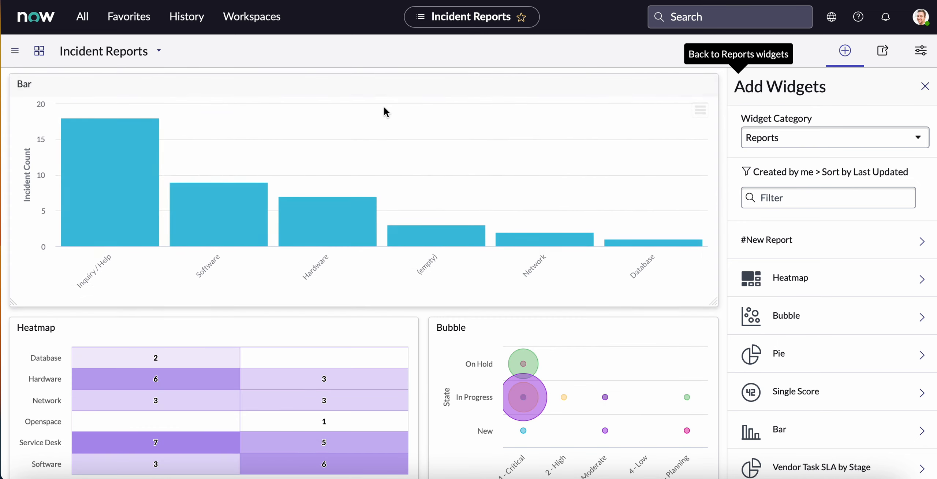
pyautogui.scroll(1, 384, 107)
pyautogui.scroll(-1, 383, 107)
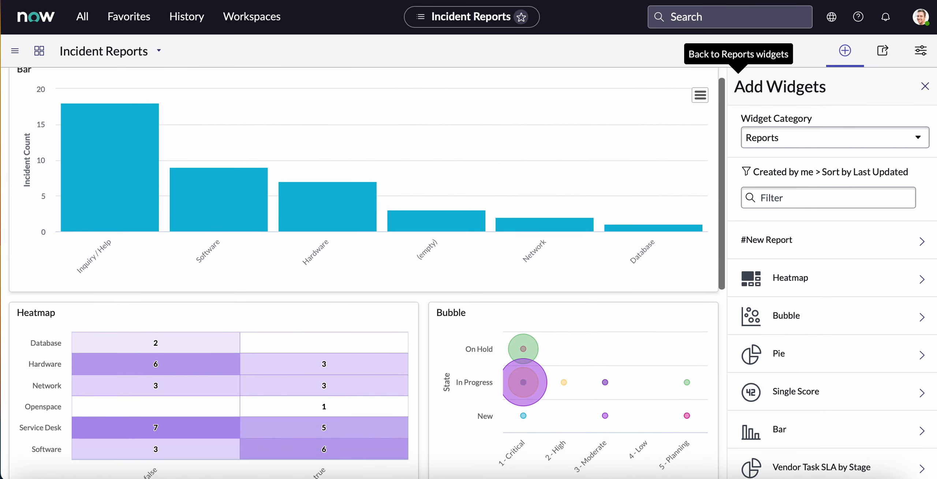
# Leave the layout editing mode and review the arrangement of all five widgets on the full-width dashboard.
pyautogui.click(926, 88)
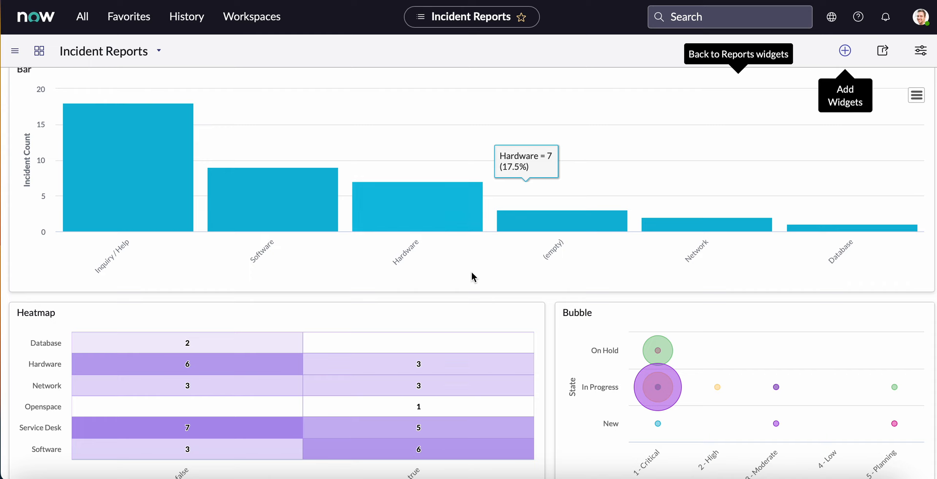
pyautogui.scroll(1, 471, 293)
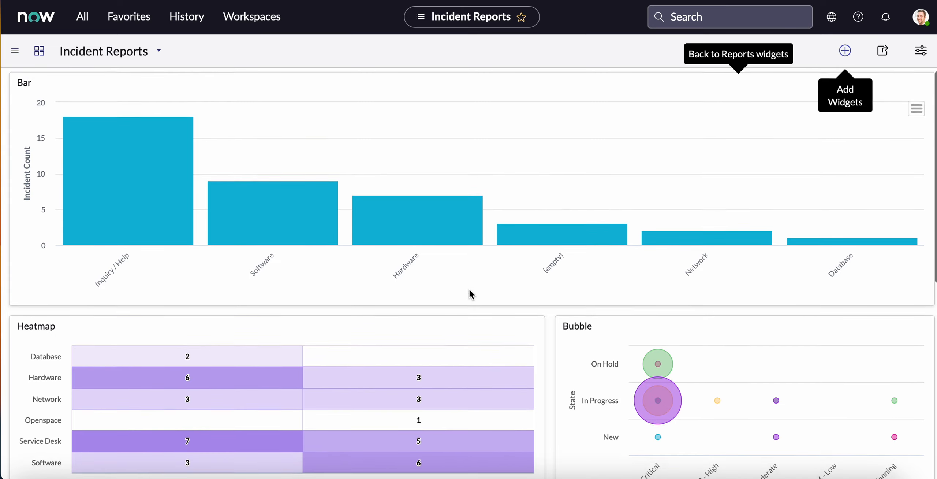
pyautogui.scroll(-1, 471, 293)
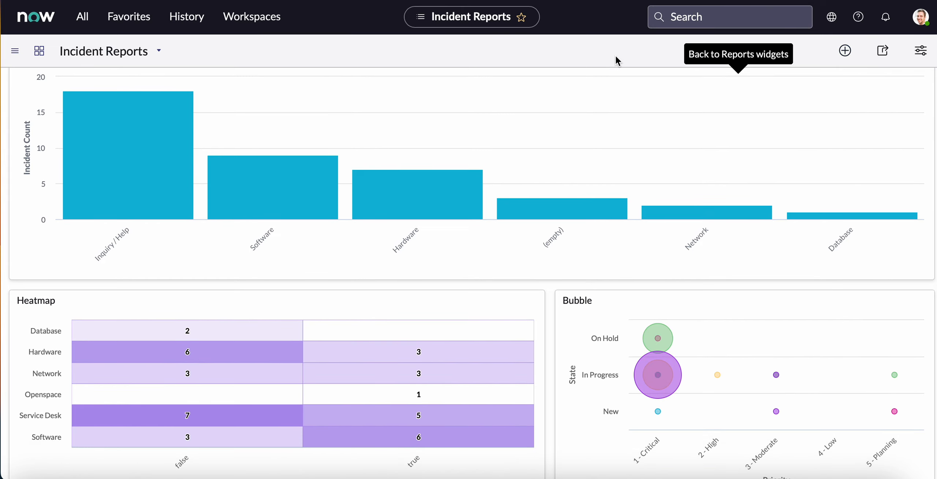
pyautogui.scroll(-6, 557, 253)
pyautogui.scroll(-3, 557, 253)
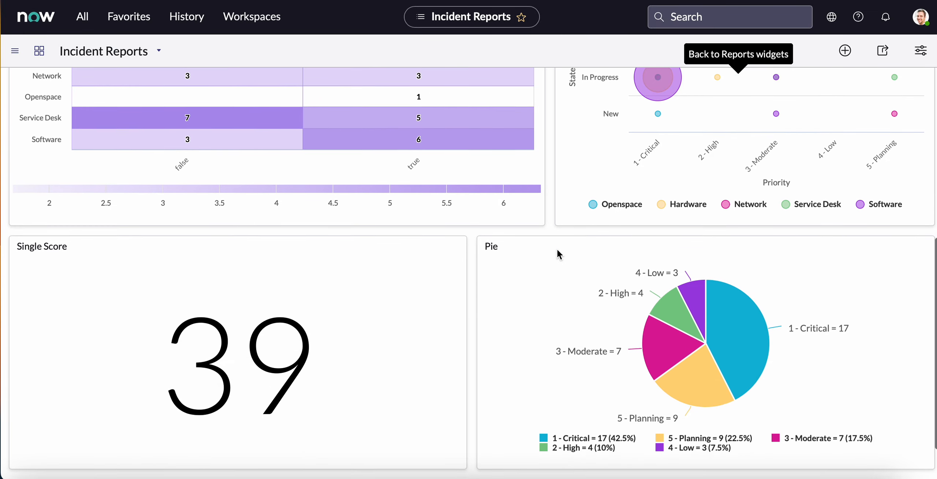
pyautogui.scroll(9, 557, 251)
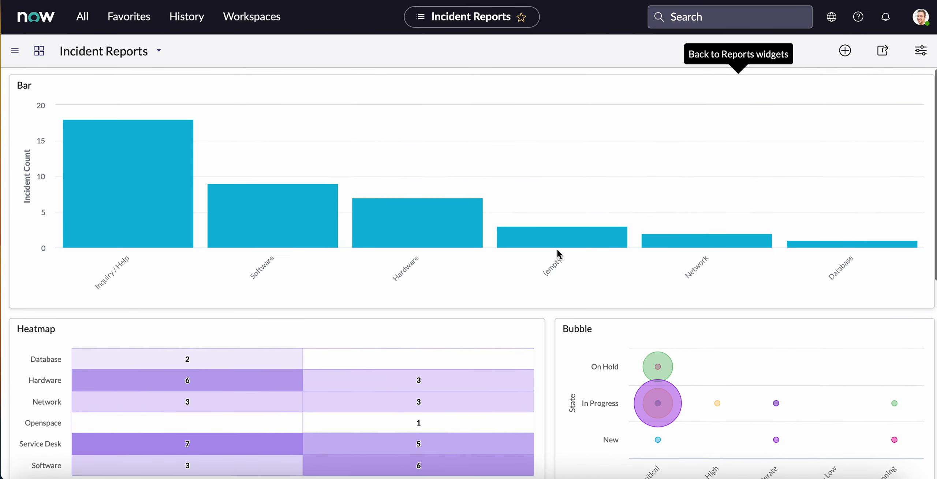
pyautogui.moveTo(557, 249)
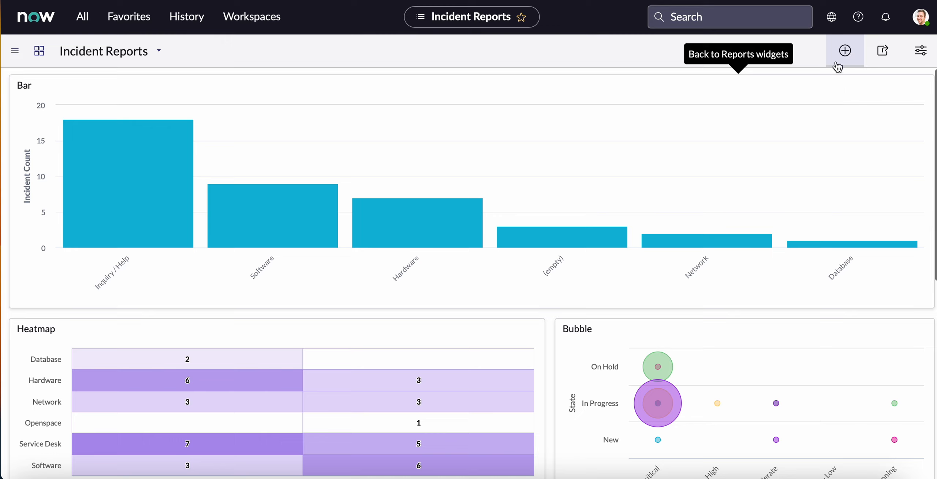
# Return to the editable dashboard layout, open the Bar widget's report for editing, and bring up its sharing settings.
pyautogui.click(846, 54)
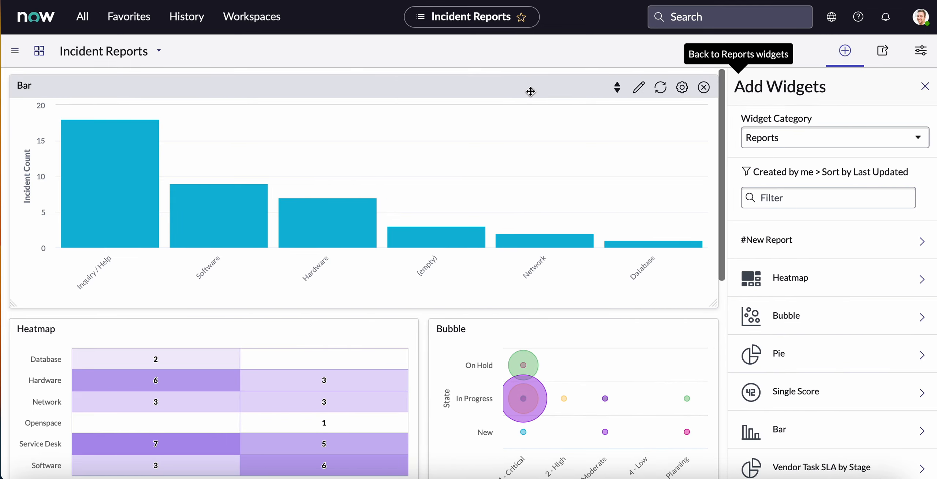
pyautogui.click(640, 93)
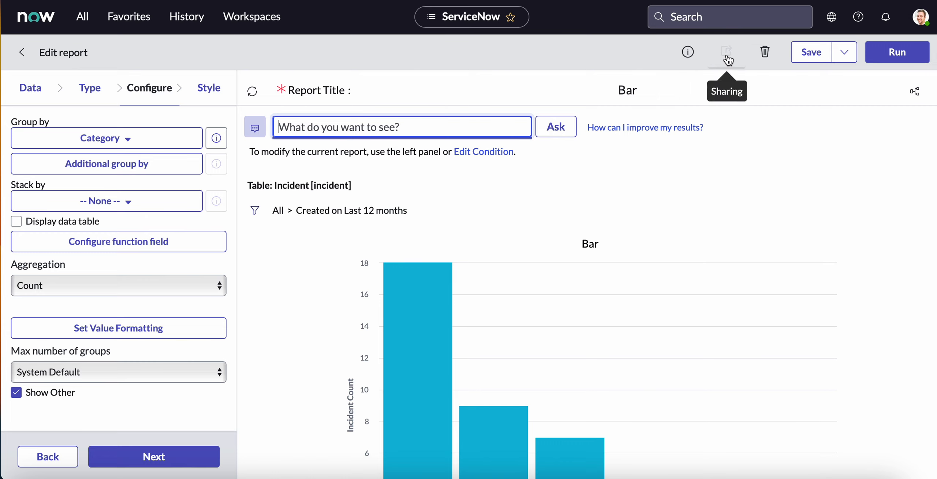
pyautogui.click(727, 53)
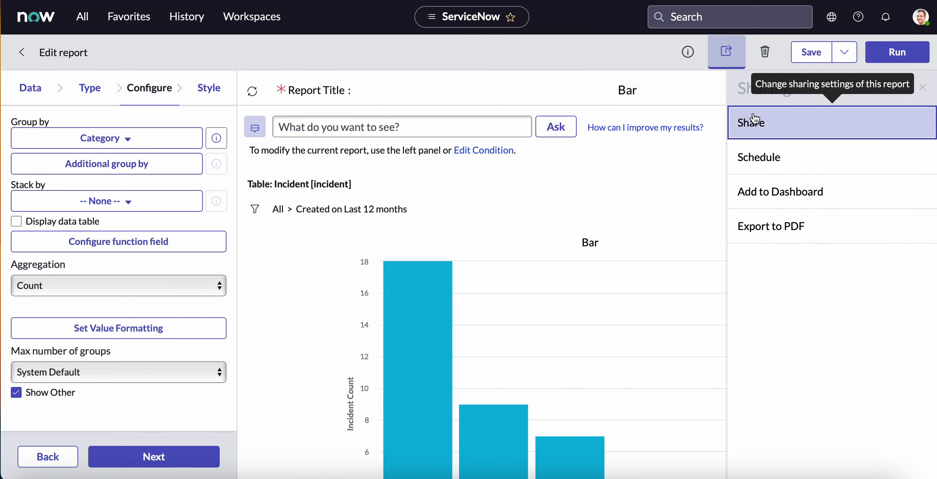
pyautogui.click(754, 121)
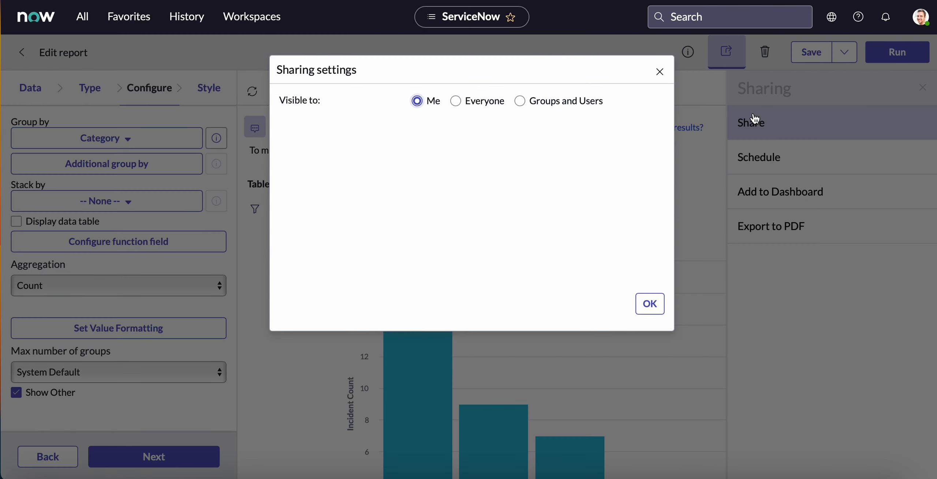
# Make the Bar report visible to everyone with the itil role as a requirement, and save the report.
pyautogui.click(455, 102)
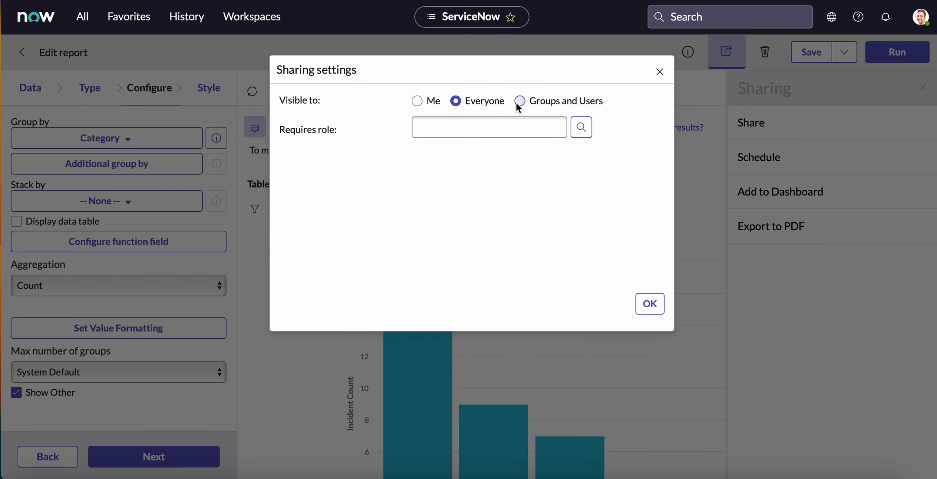
pyautogui.click(520, 101)
pyautogui.click(454, 97)
pyautogui.click(467, 126)
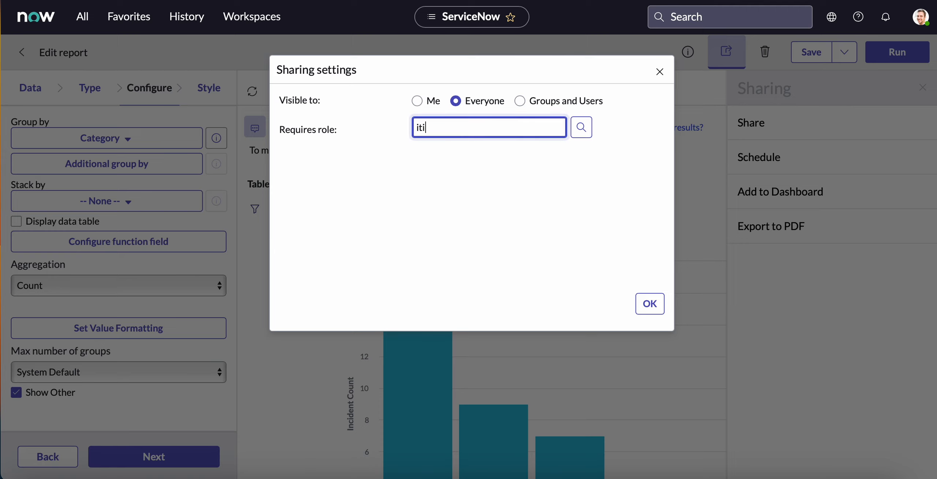
pyautogui.write('itil')
pyautogui.click(463, 146)
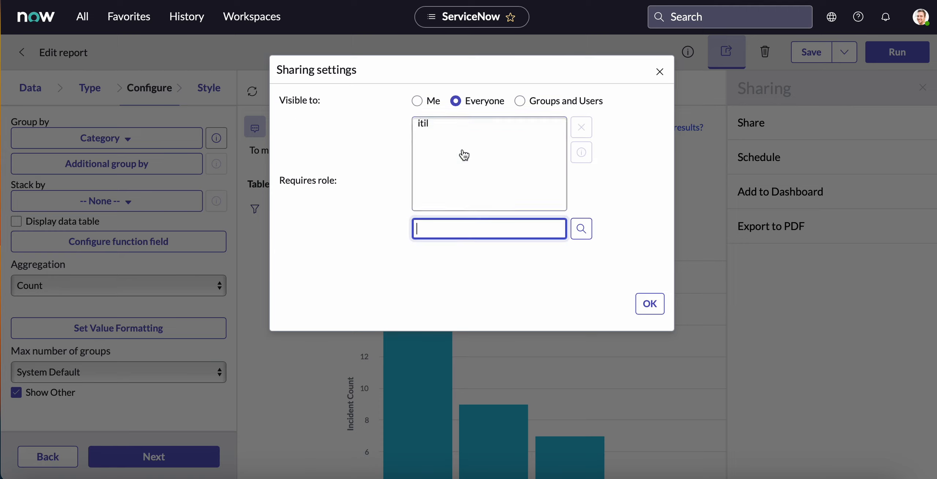
pyautogui.click(649, 305)
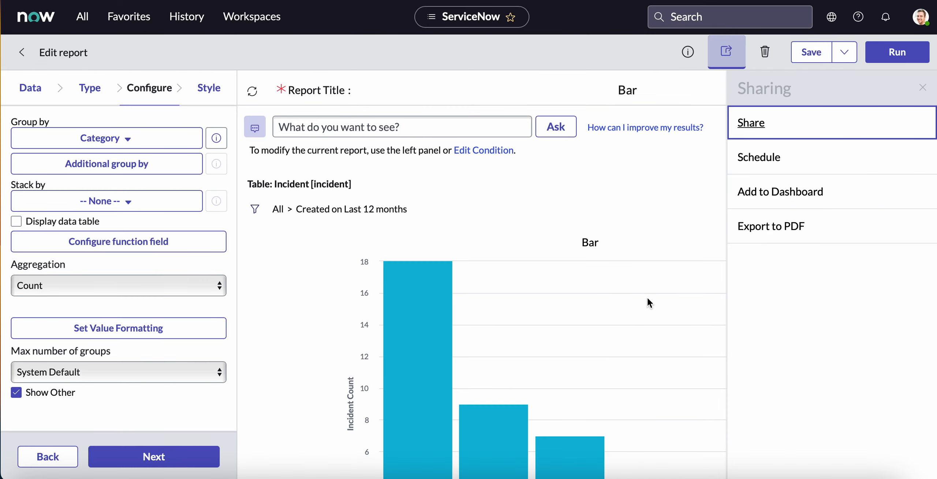
pyautogui.click(816, 56)
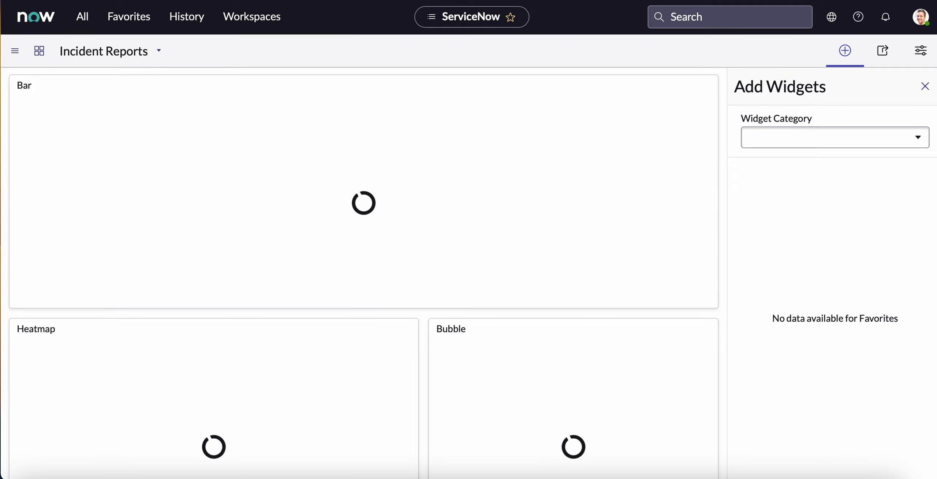
# Leave the dashboard's layout editing mode and open the Incident Reports dashboard's properties.
pyautogui.click(925, 87)
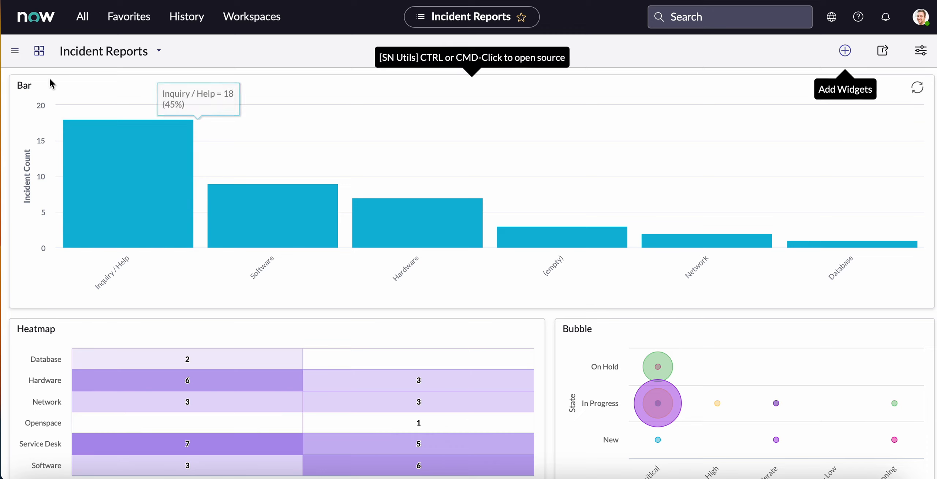
pyautogui.moveTo(121, 123)
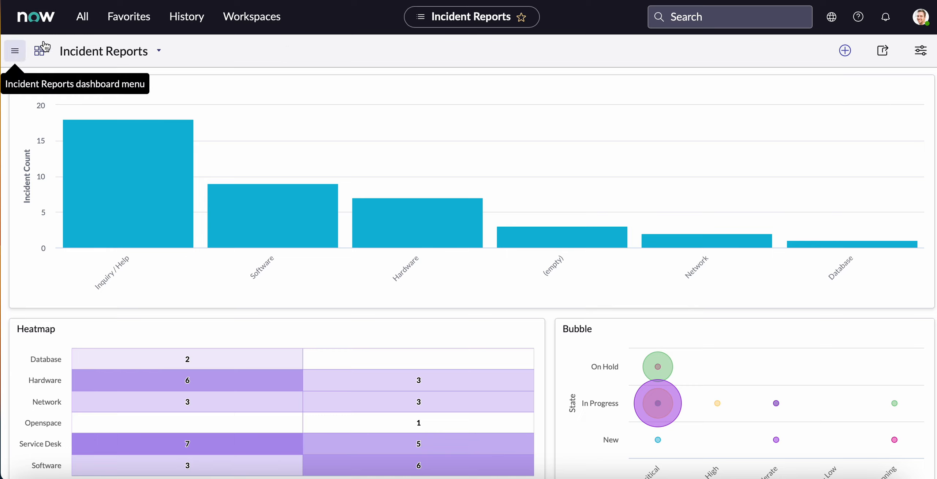
pyautogui.click(16, 54)
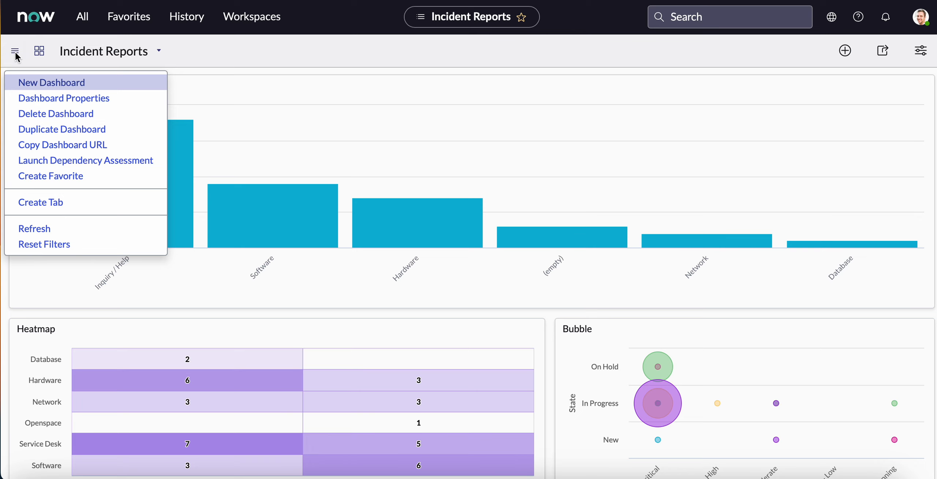
pyautogui.click(35, 99)
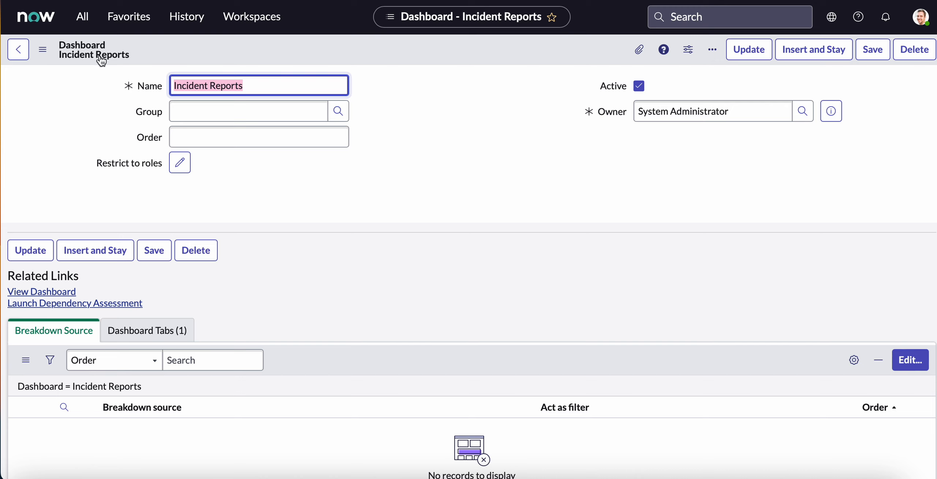
# Unload the Incident Reports dashboard from its properties record and dismiss the resulting messages.
pyautogui.click(44, 52)
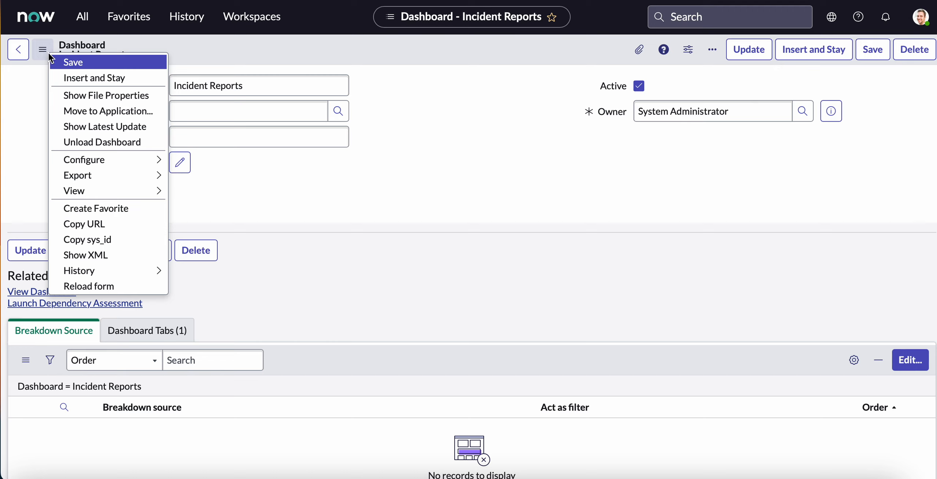
pyautogui.click(131, 144)
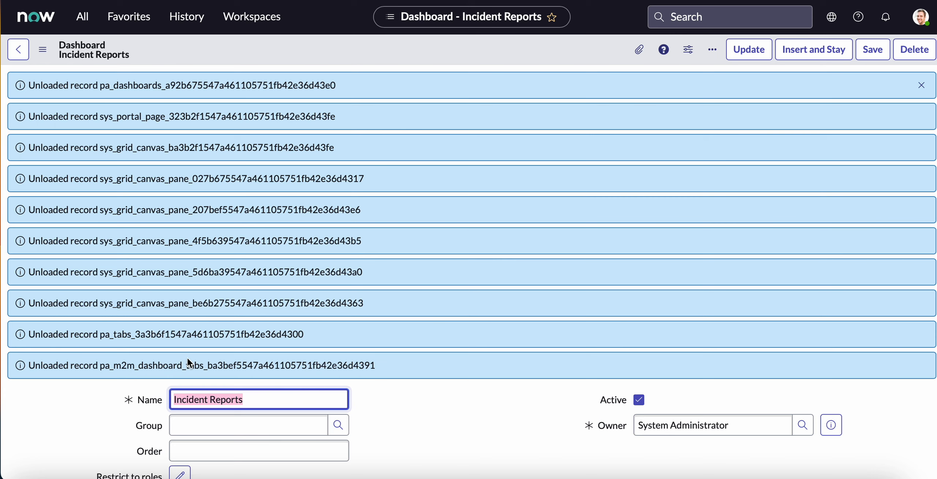
pyautogui.click(922, 86)
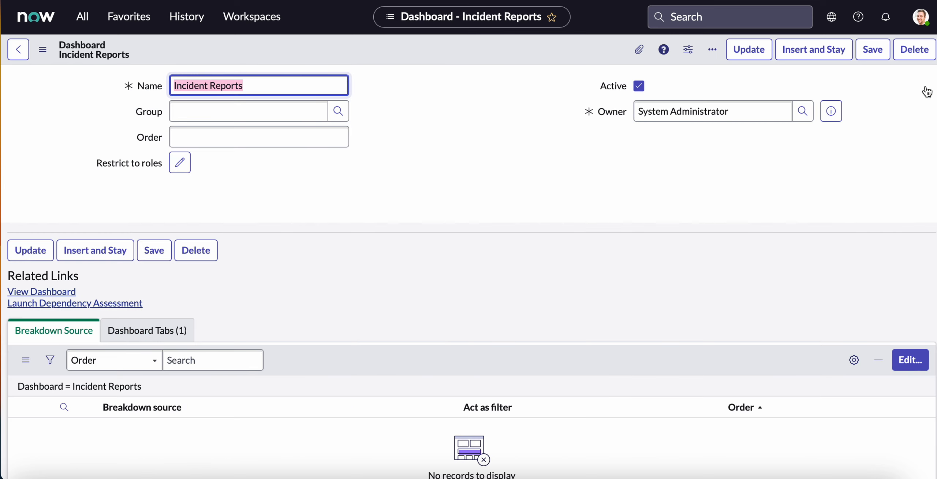